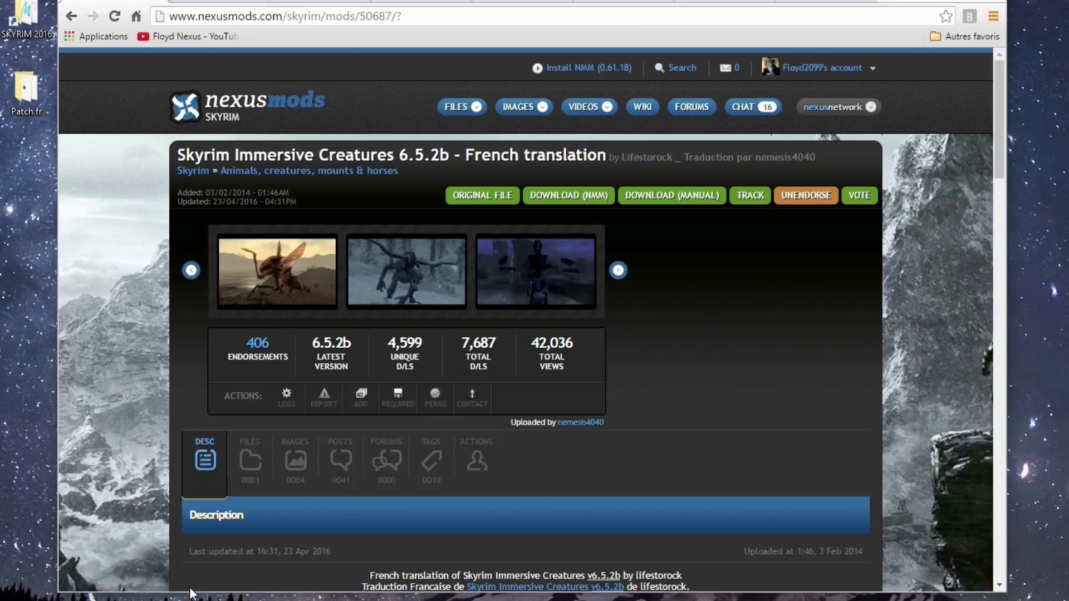
Switch to Nexus Mod Manager and select the Enhanced Blood Textures mod in the mod list.
{"action": "mouse_move", "coordinate": [167, 600]}
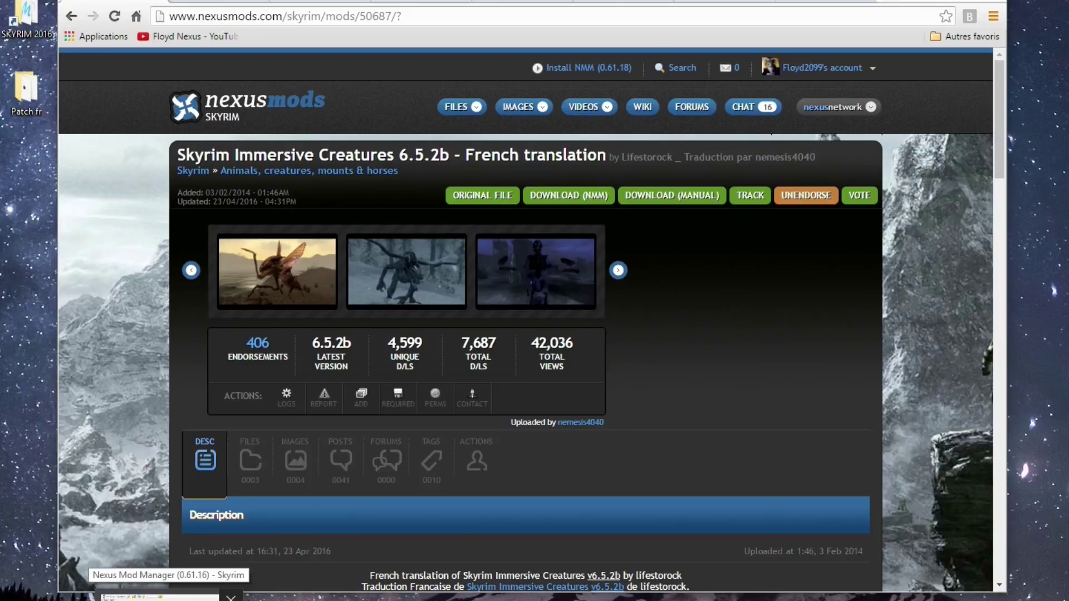
{"action": "left_click", "coordinate": [161, 597]}
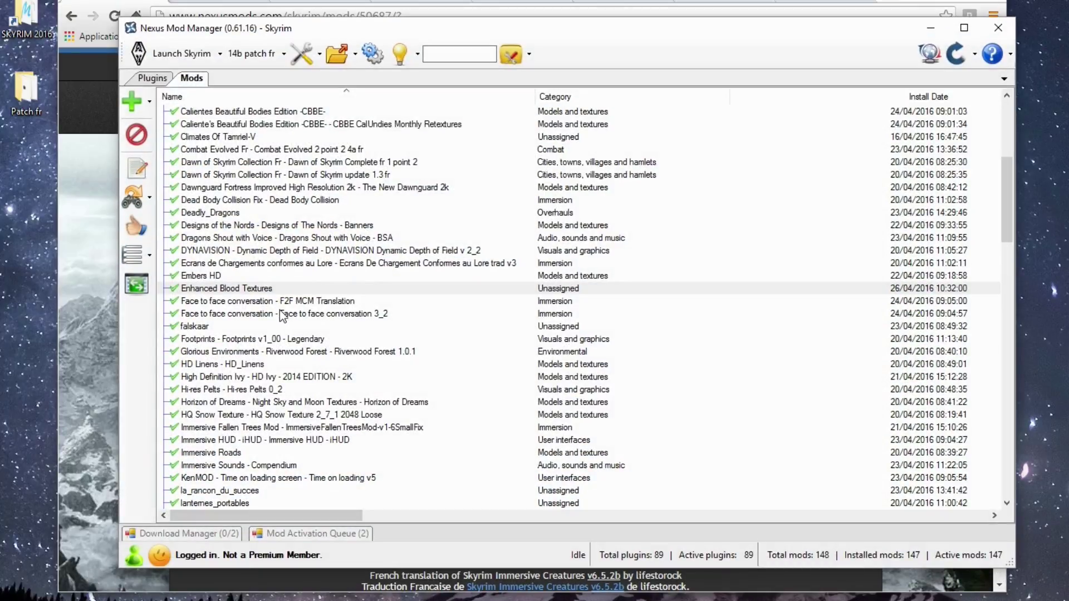
{"action": "left_click", "coordinate": [266, 288]}
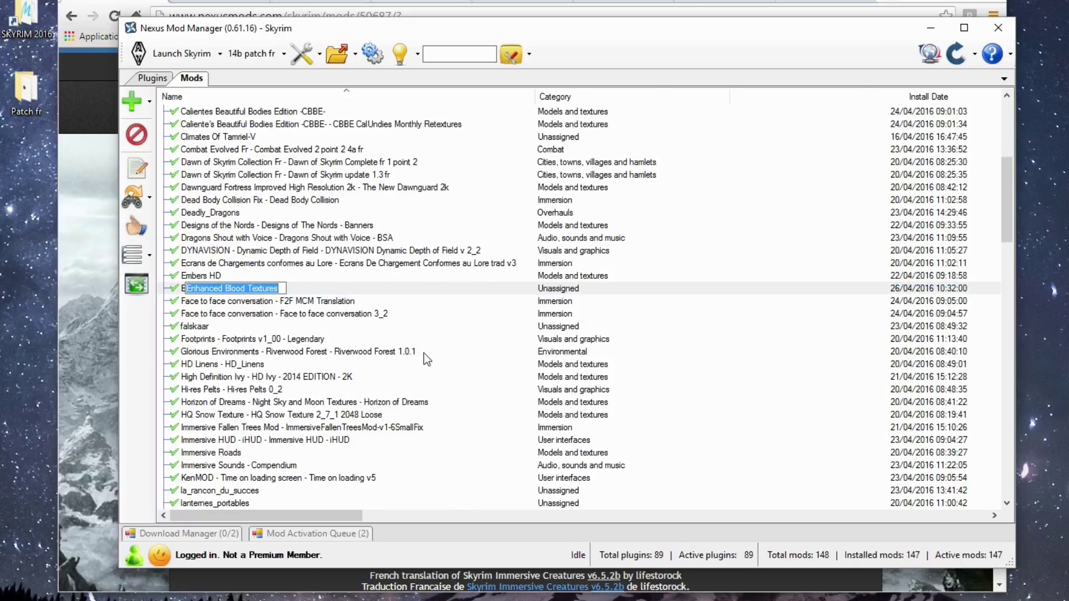
{"action": "left_click", "coordinate": [352, 316]}
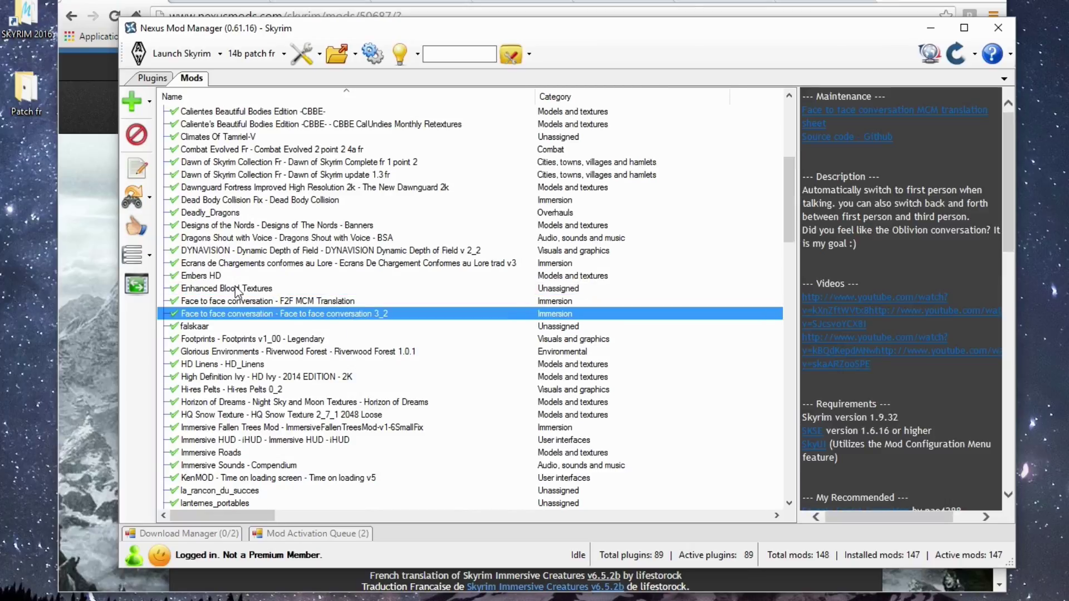
{"action": "left_click", "coordinate": [232, 289]}
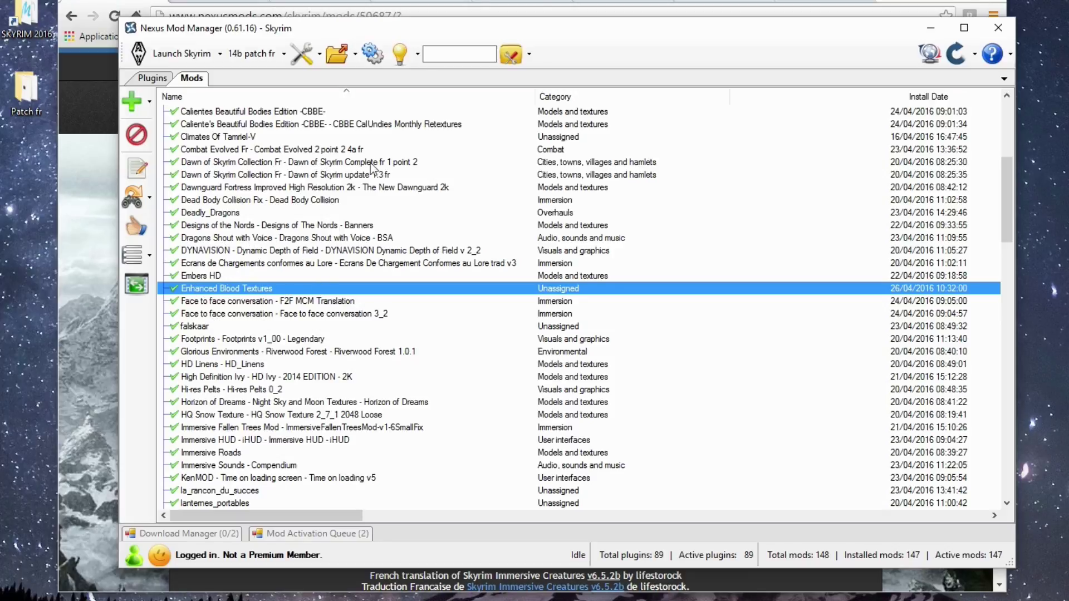
Open NMM's mods folder and copy the Enhanced Blood Textures 3_6c archive from it to the desktop.
{"action": "left_click", "coordinate": [355, 62]}
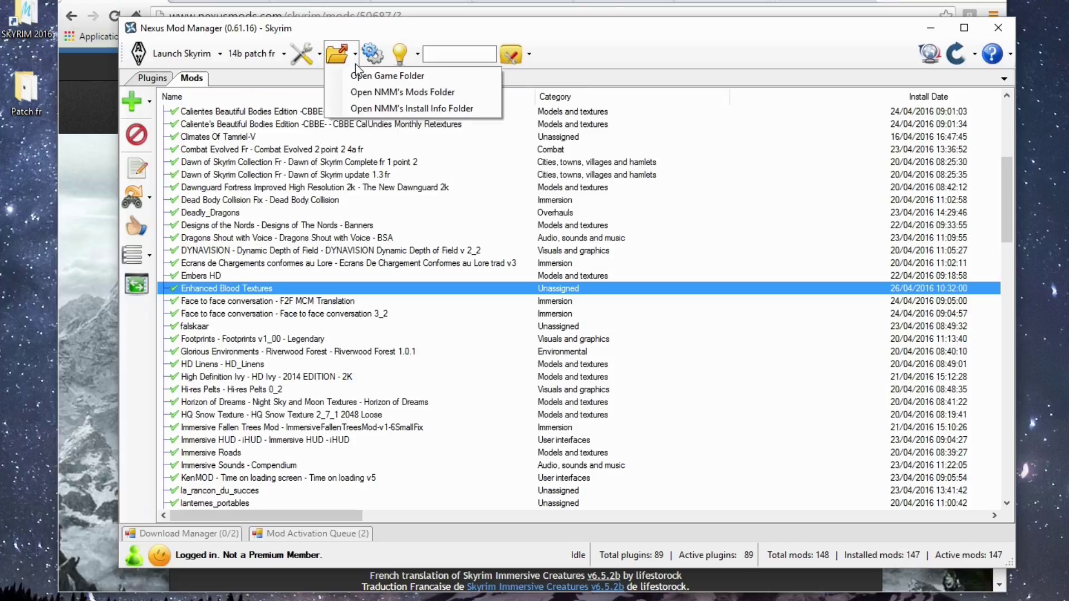
{"action": "left_click", "coordinate": [361, 93]}
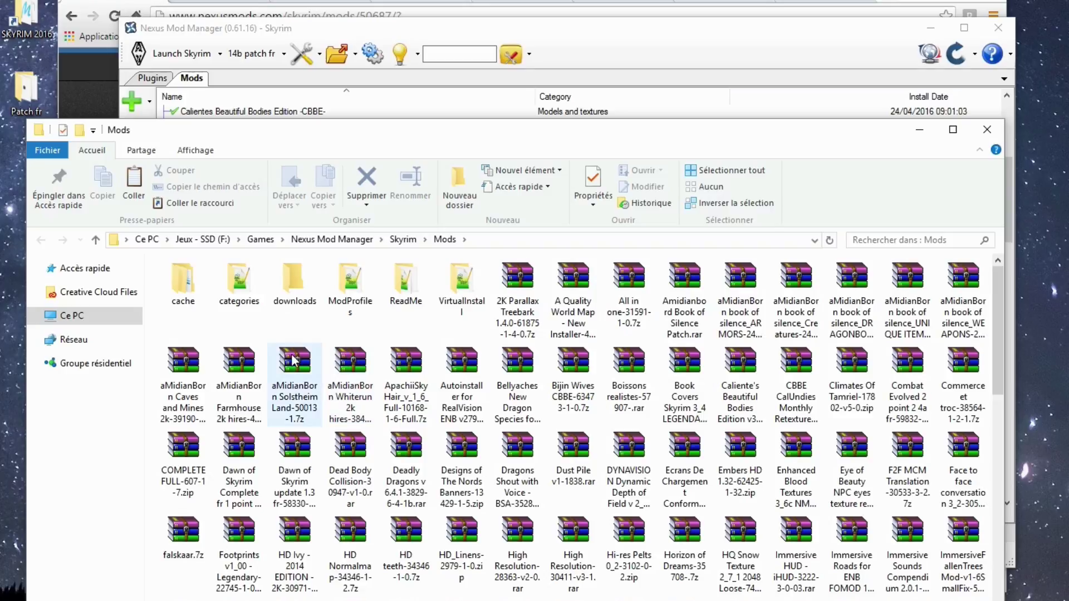
{"action": "left_click", "coordinate": [799, 457]}
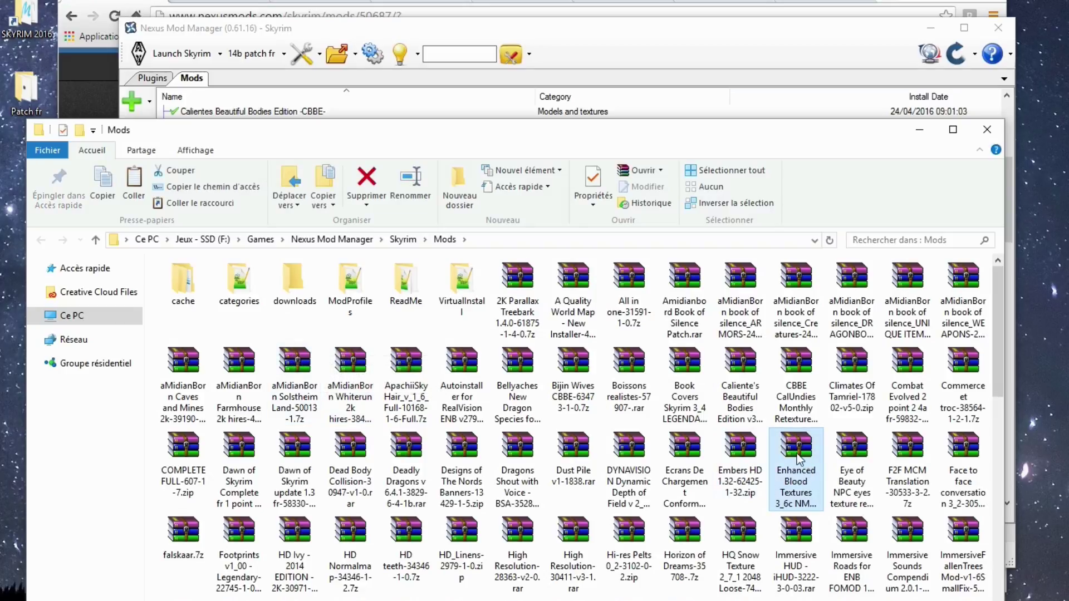
{"action": "left_click_drag", "start_coordinate": [800, 458], "coordinate": [9, 389]}
{"action": "left_click", "coordinate": [33, 467]}
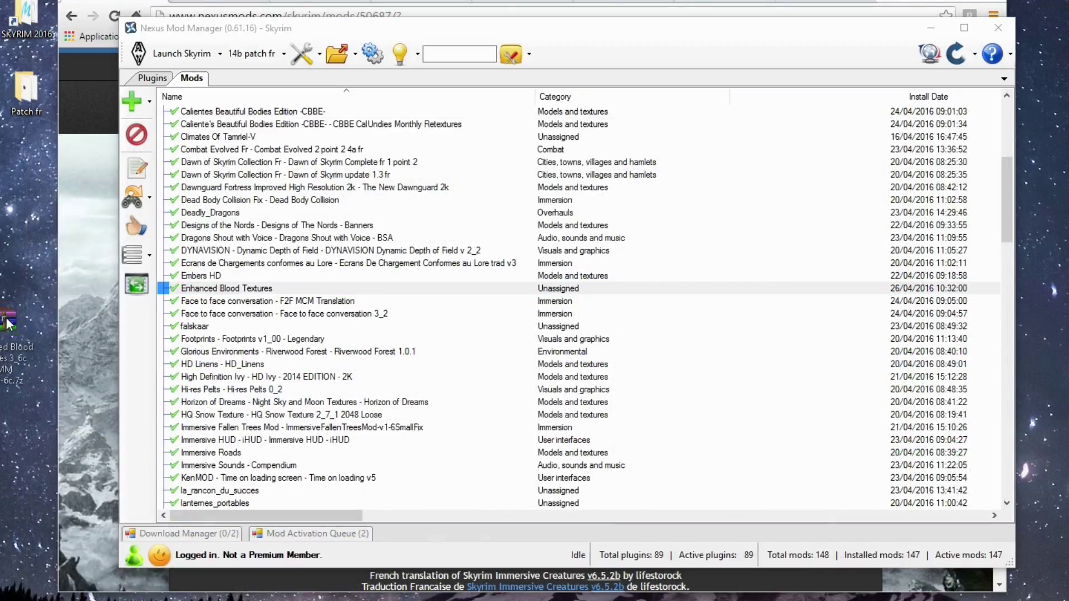
Disable the Enhanced Blood Textures mod.
{"action": "left_click", "coordinate": [234, 293]}
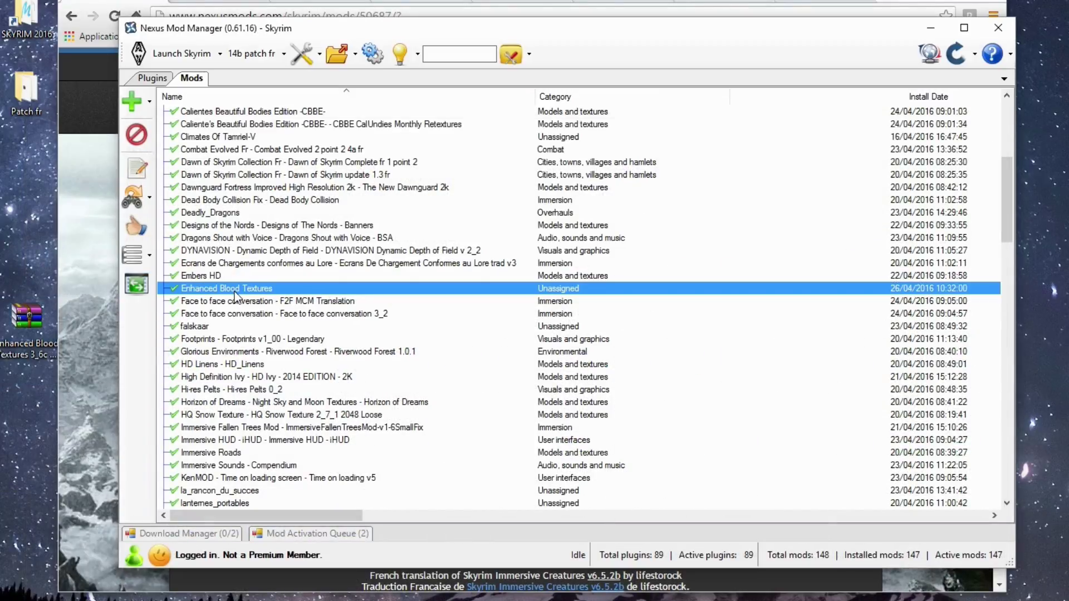
{"action": "right_click", "coordinate": [235, 294]}
{"action": "left_click", "coordinate": [216, 328]}
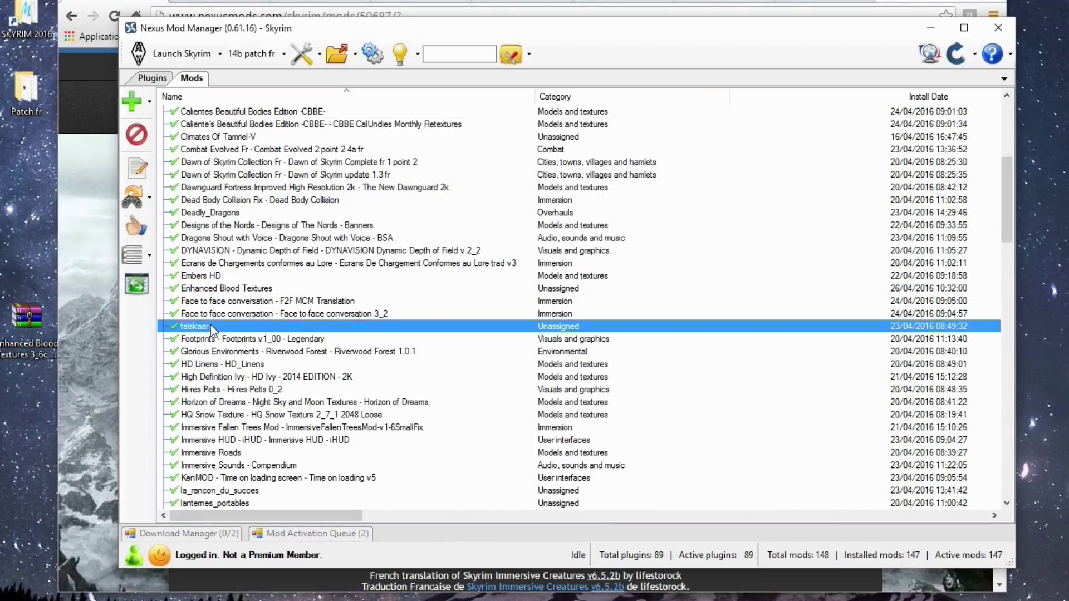
{"action": "left_click", "coordinate": [219, 289]}
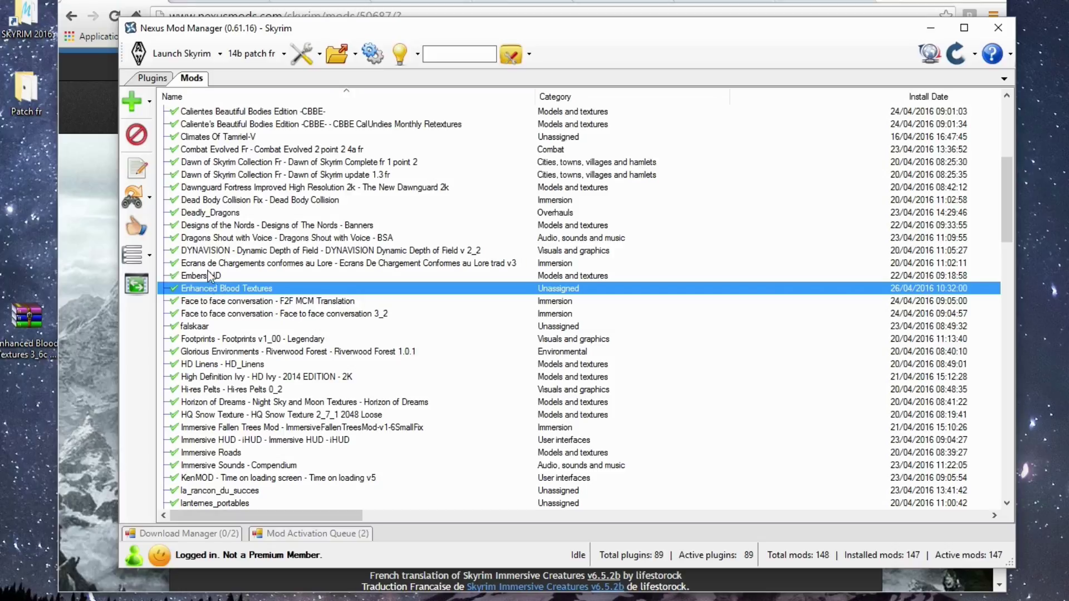
{"action": "left_click", "coordinate": [148, 143]}
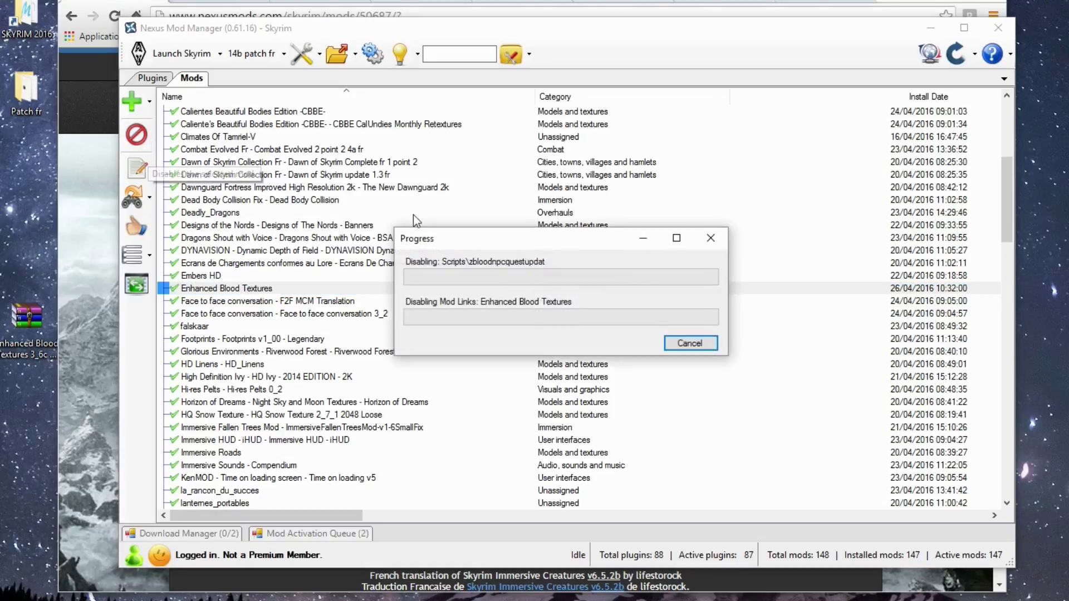
Permanently delete and uninstall the Enhanced Blood Textures mod, accepting the removal of its archive.
{"action": "right_click", "coordinate": [256, 288]}
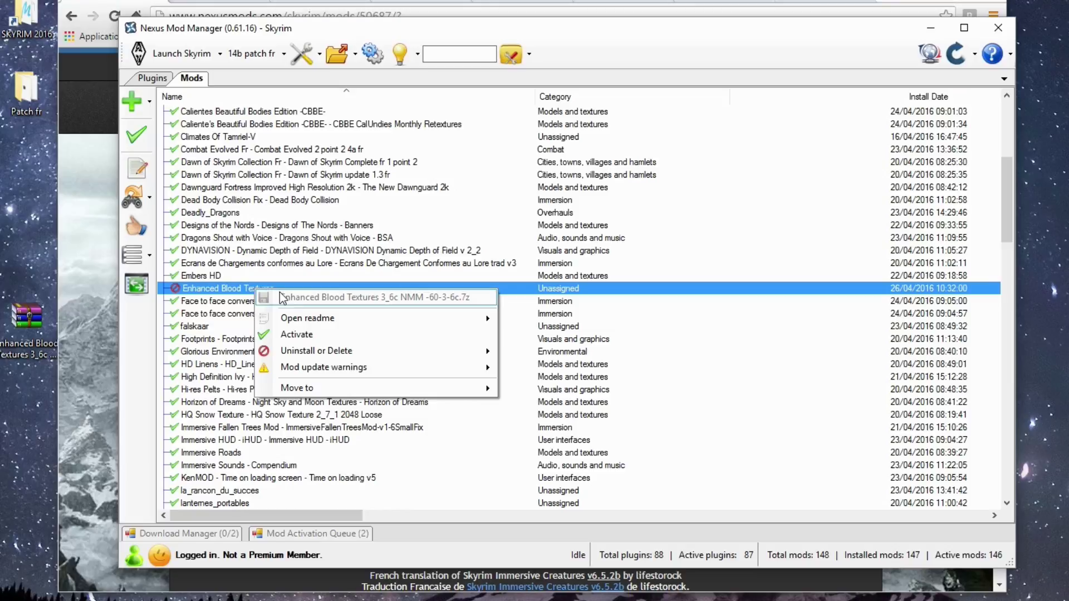
{"action": "mouse_move", "coordinate": [399, 348]}
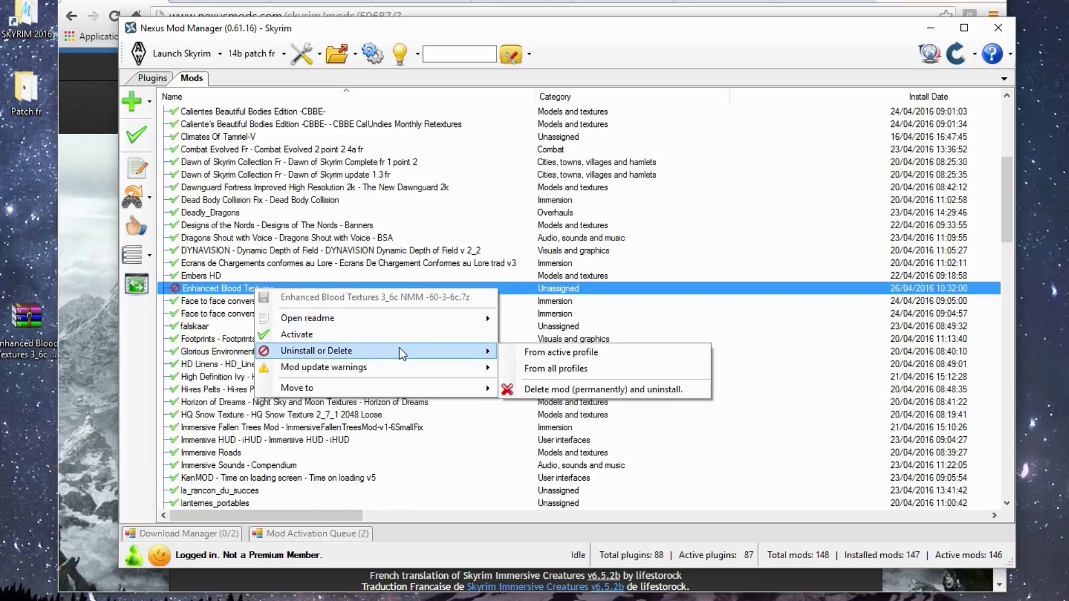
{"action": "left_click", "coordinate": [579, 389]}
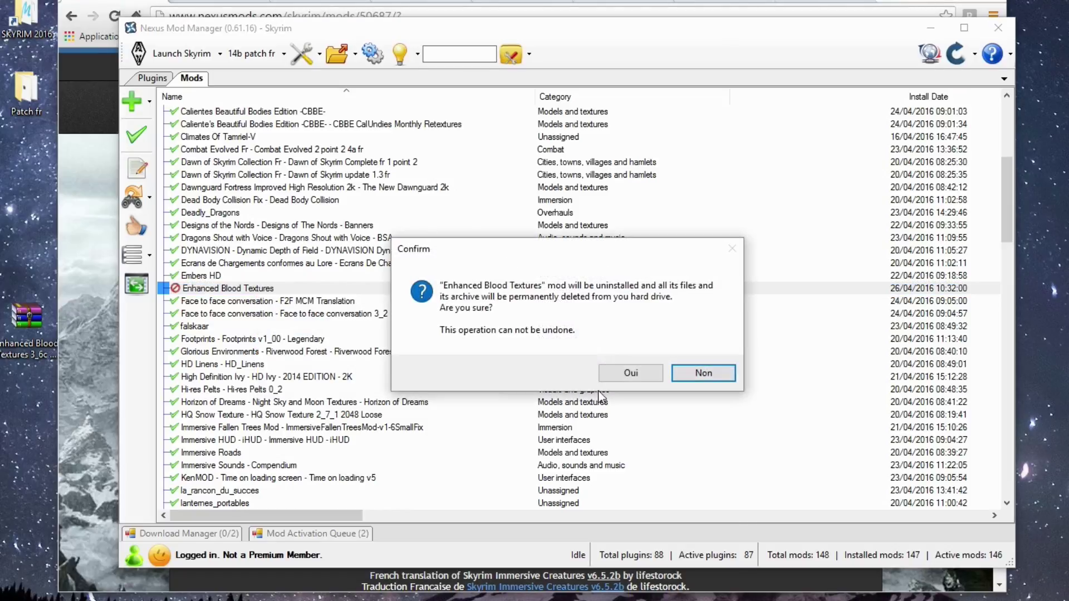
{"action": "left_click", "coordinate": [633, 382]}
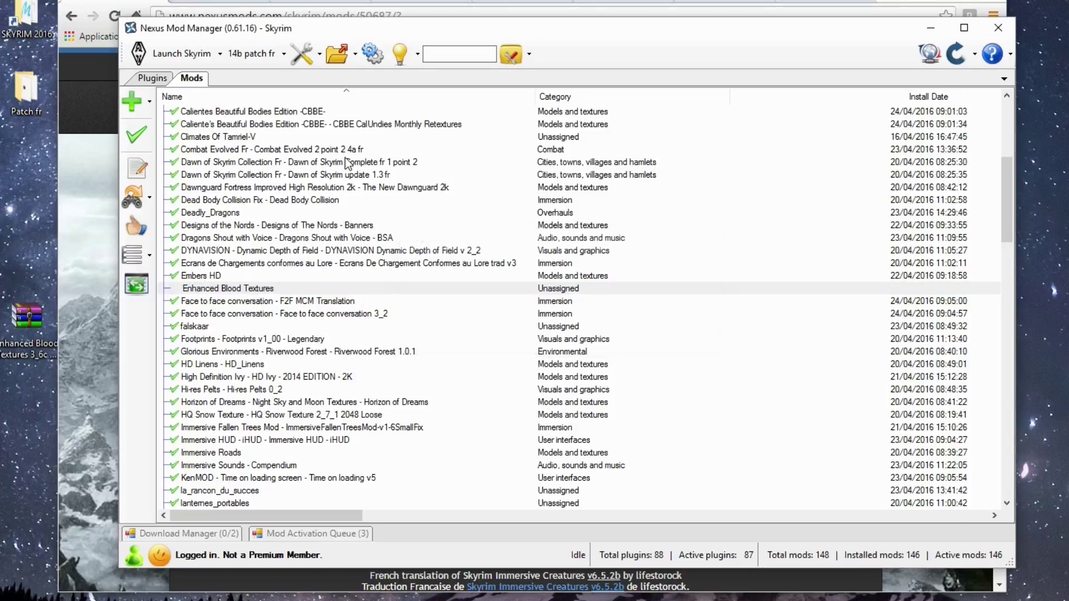
Create a new mod profile named "15 Creatures".
{"action": "left_click", "coordinate": [282, 58]}
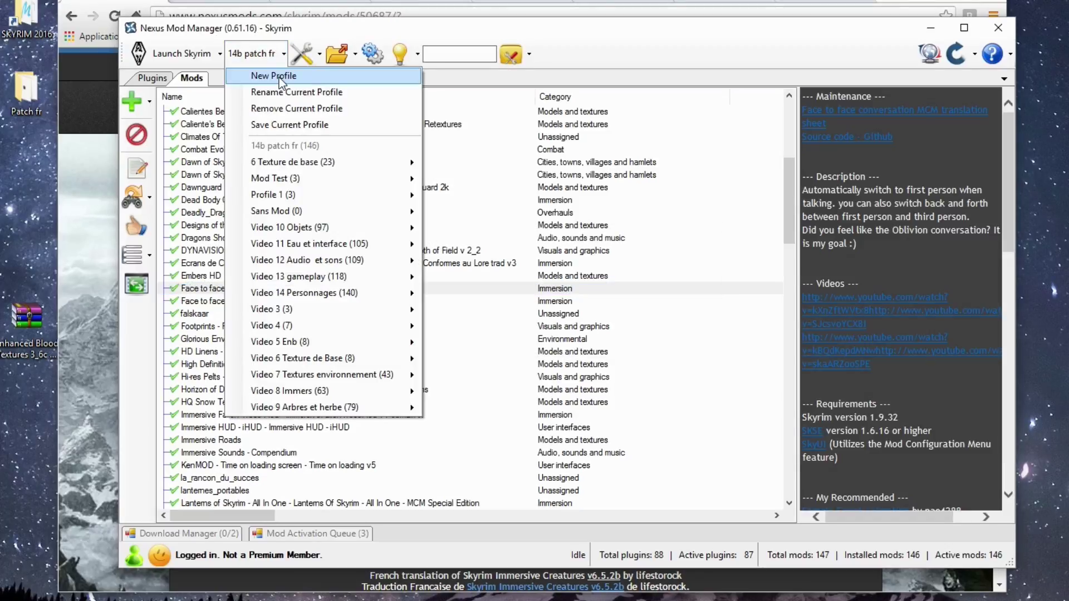
{"action": "left_click", "coordinate": [279, 76]}
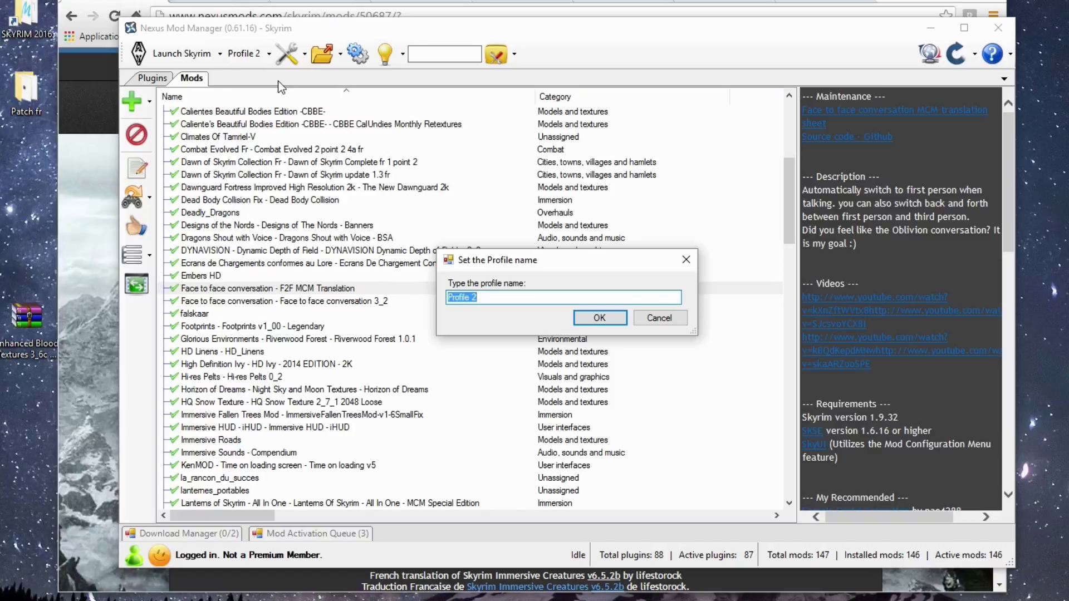
{"action": "type", "text": "15 Creatures"}
{"action": "key", "text": "Return"}
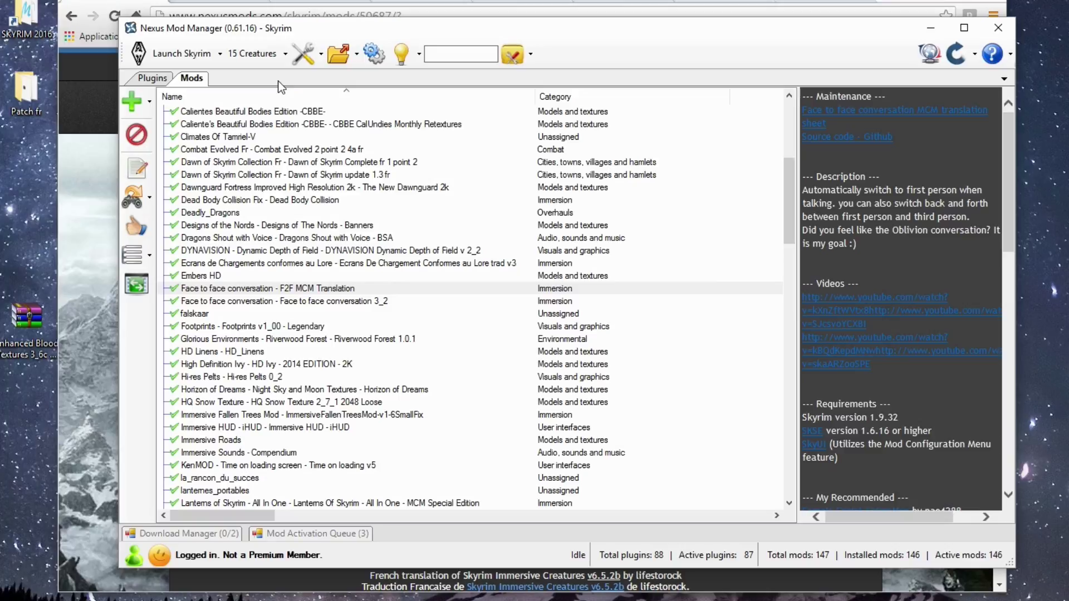
In the browser, view the original Skyrim Immersive Creatures mod's files and the requirements notice for manually downloading v6_5_2b NMM BAIN.
{"action": "left_click", "coordinate": [93, 85]}
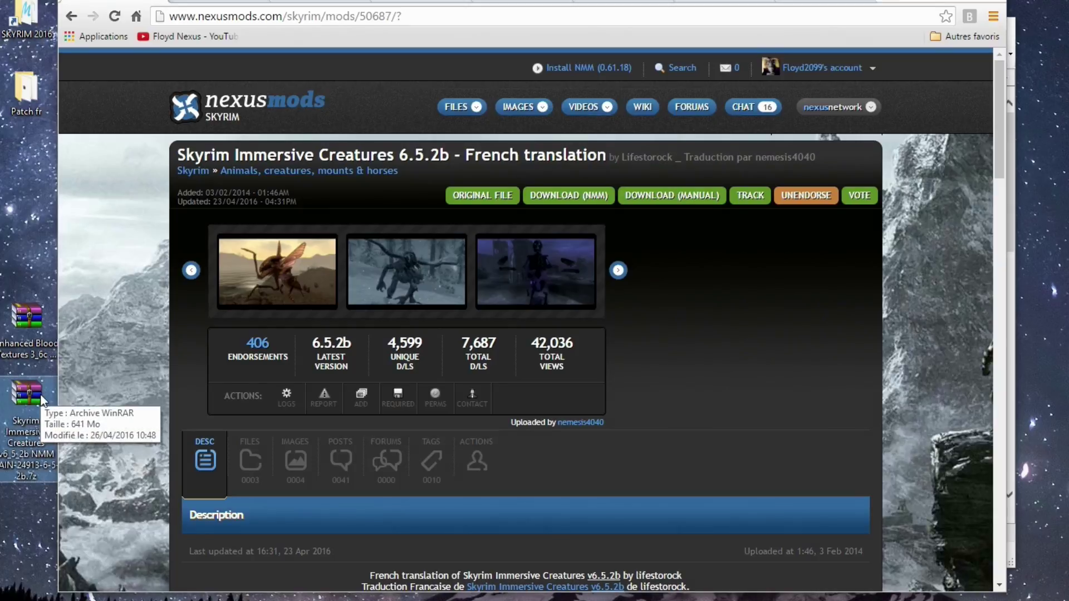
{"action": "left_click", "coordinate": [482, 196]}
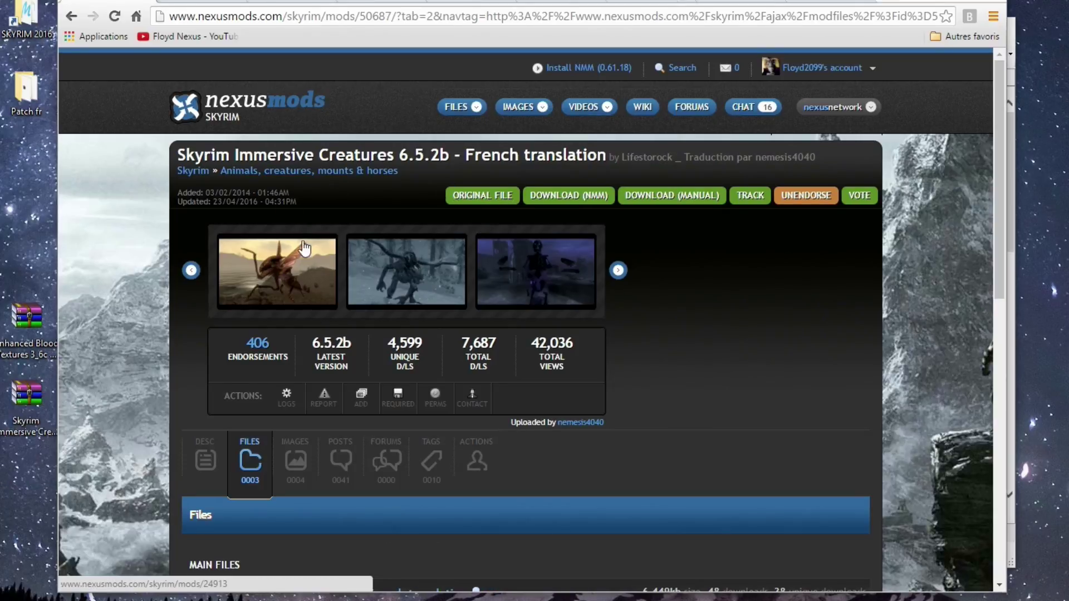
{"action": "scroll", "coordinate": [120, 242], "scroll_direction": "down", "scroll_amount": 3}
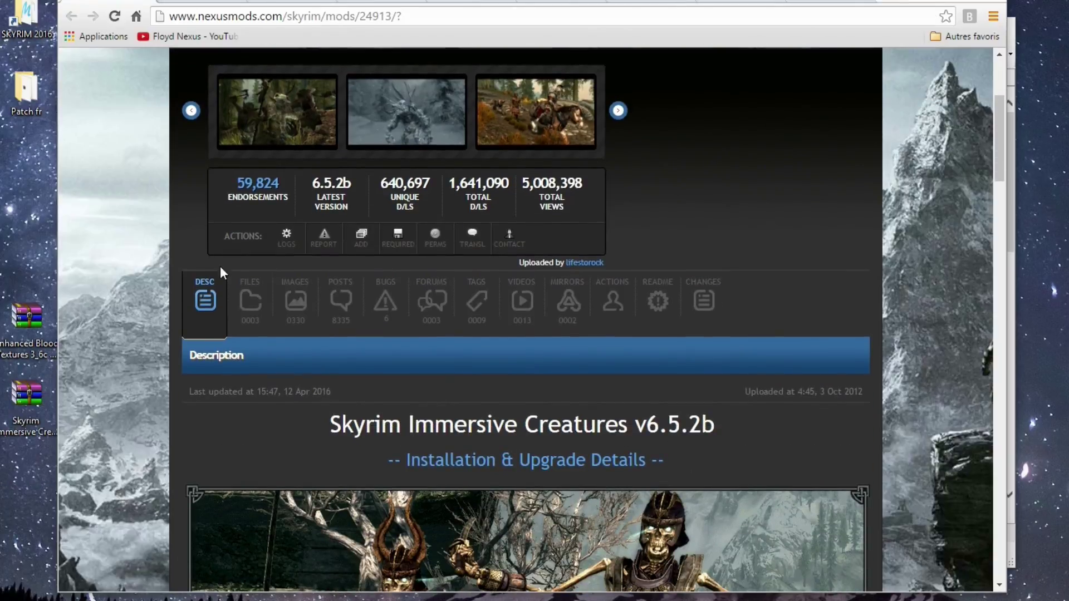
{"action": "left_click", "coordinate": [250, 297]}
{"action": "scroll", "coordinate": [141, 262], "scroll_direction": "down", "scroll_amount": 2}
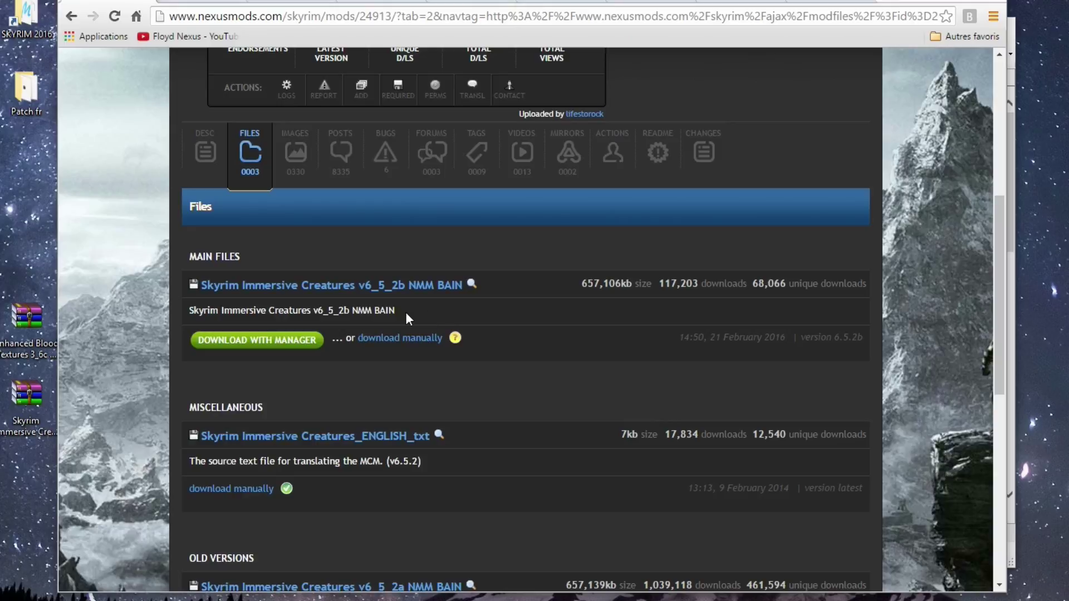
{"action": "left_click", "coordinate": [423, 339]}
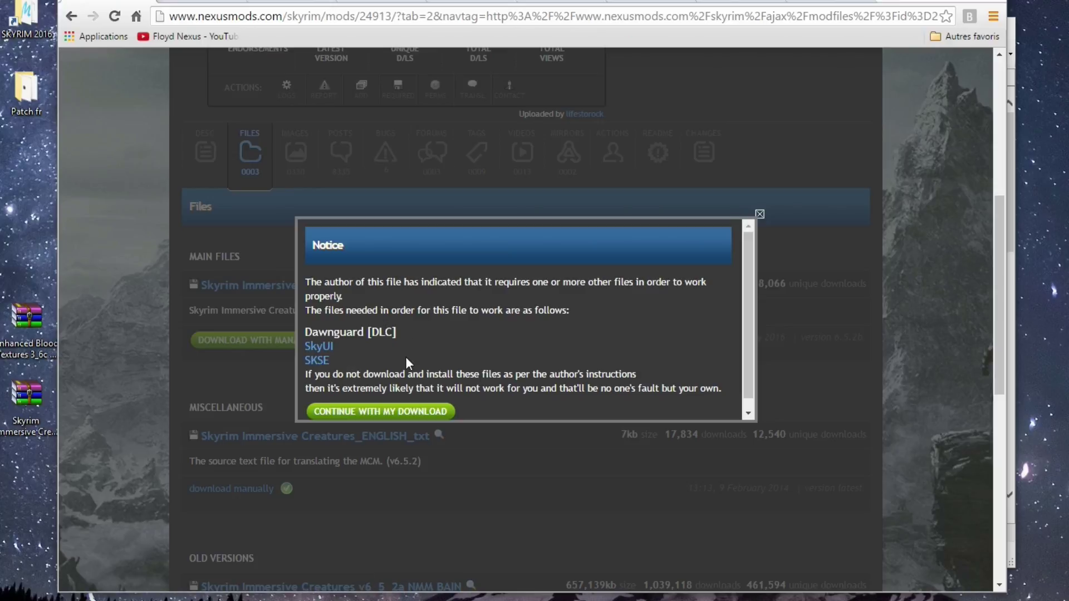
{"action": "left_click", "coordinate": [759, 215]}
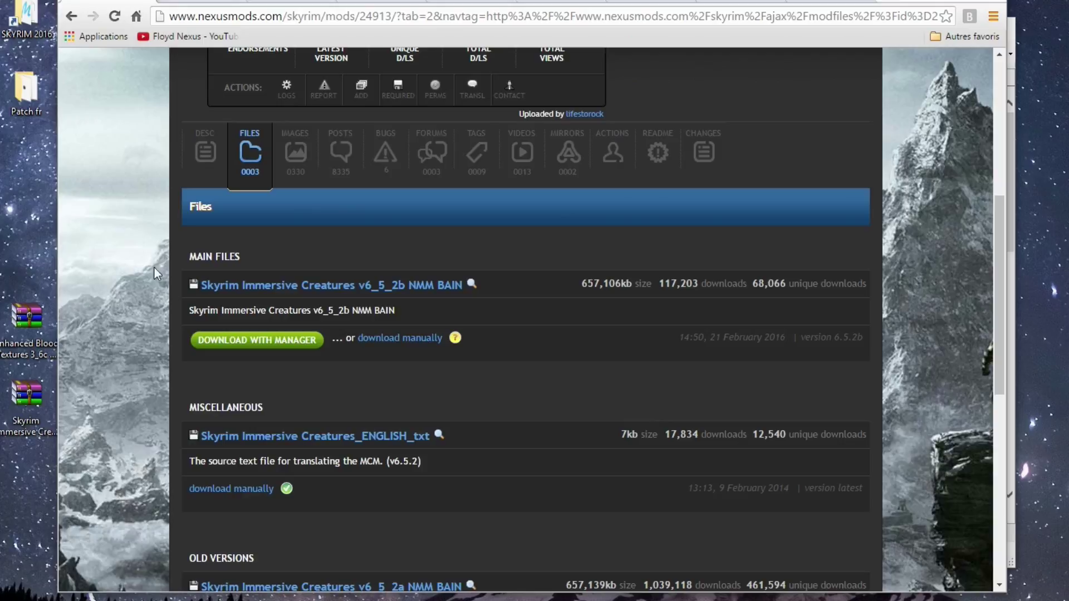
Switch to Nexus Mod Manager and add the Skyrim Immersive Creatures v6_5_2b archive from the desktop as a mod.
{"action": "left_click", "coordinate": [257, 339]}
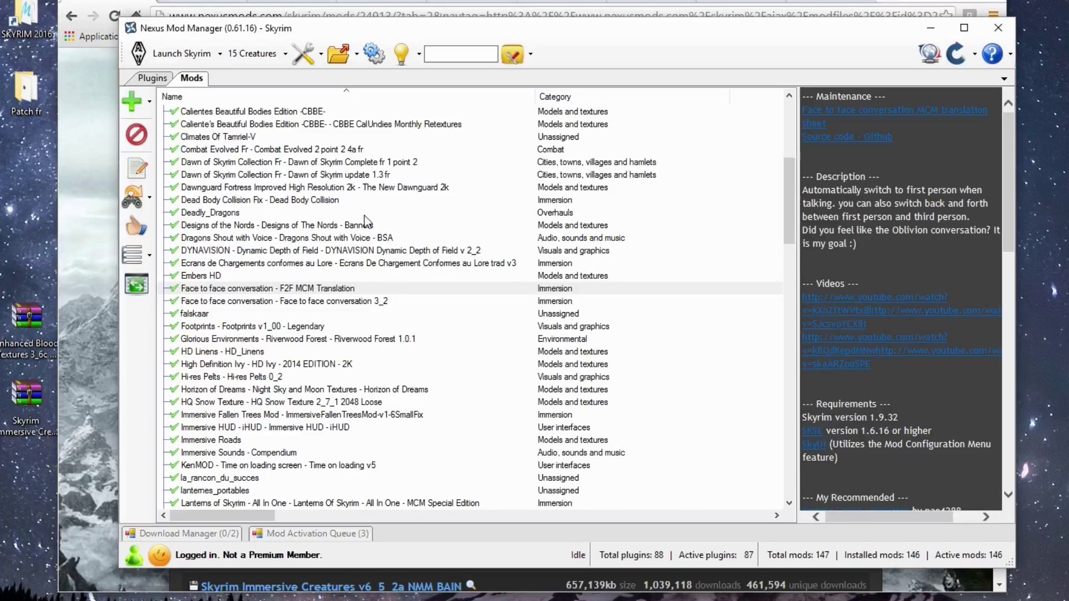
{"action": "left_click", "coordinate": [132, 101]}
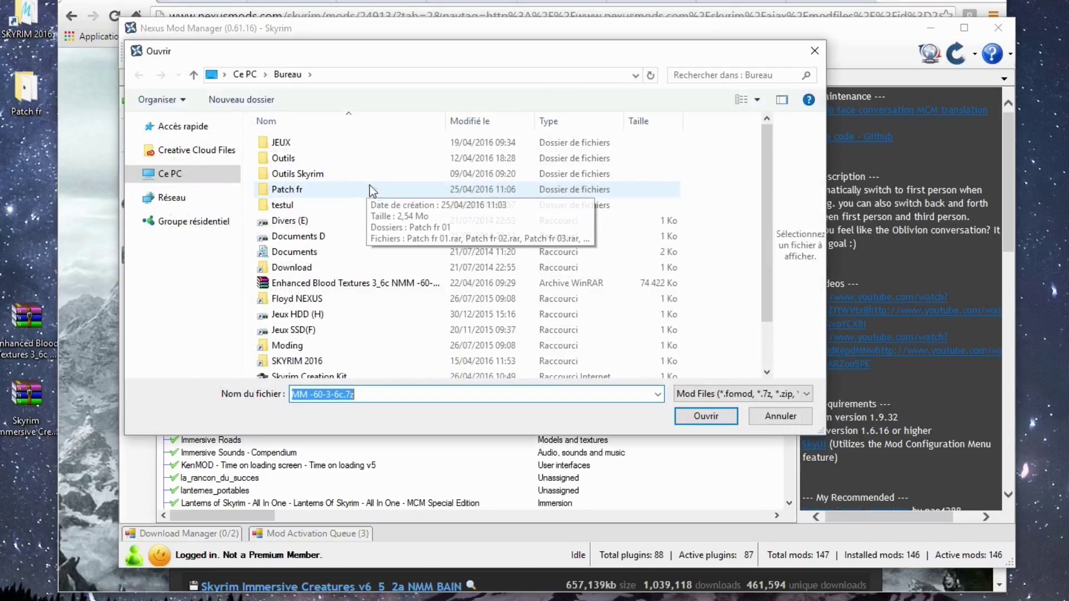
{"action": "scroll", "coordinate": [416, 266], "scroll_direction": "down", "scroll_amount": 1}
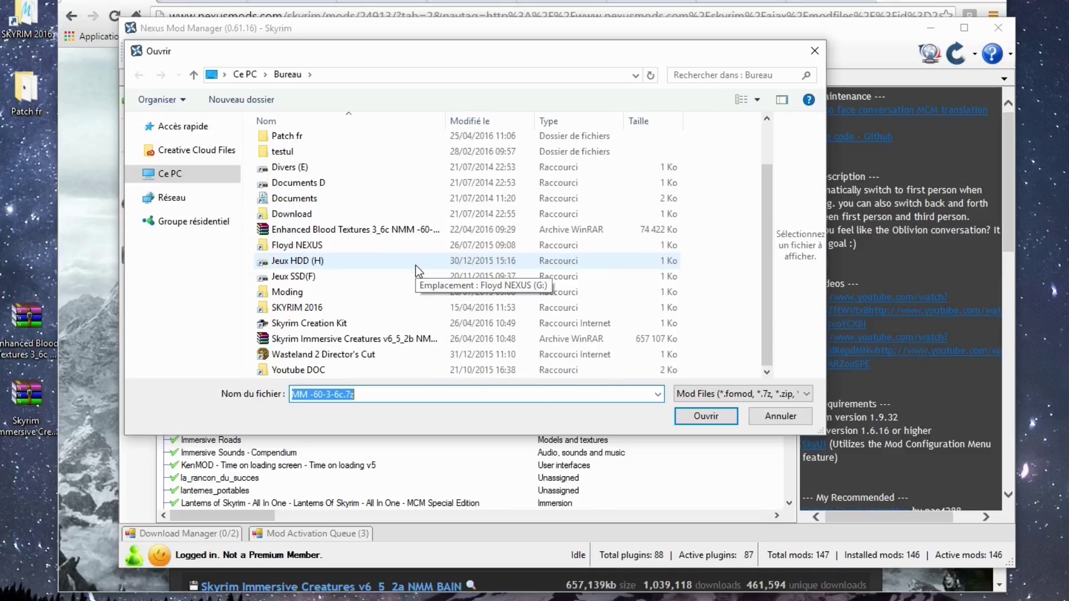
{"action": "double_click", "coordinate": [379, 339]}
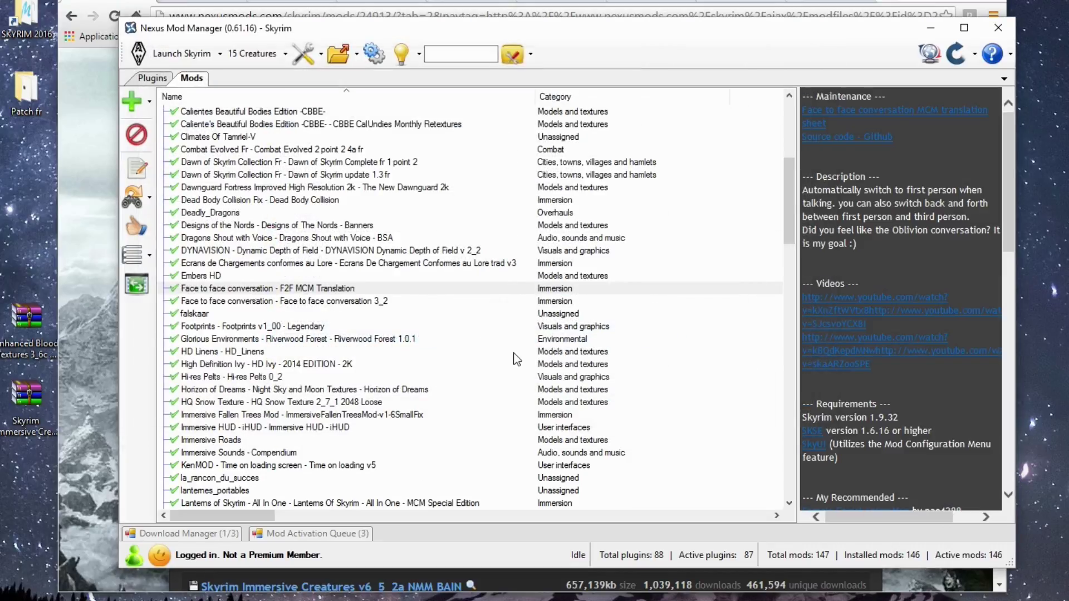
Look through the mod list and the download queue to check the progress of adding Skyrim Immersive Creatures.
{"action": "scroll", "coordinate": [369, 266], "scroll_direction": "down", "scroll_amount": 7}
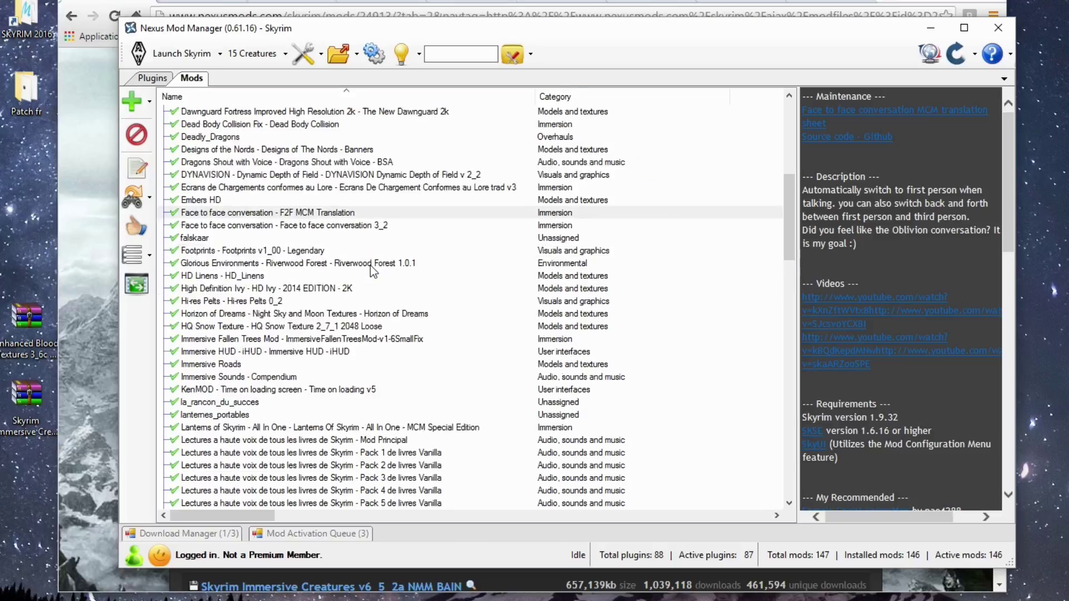
{"action": "scroll", "coordinate": [372, 270], "scroll_direction": "down", "scroll_amount": 10}
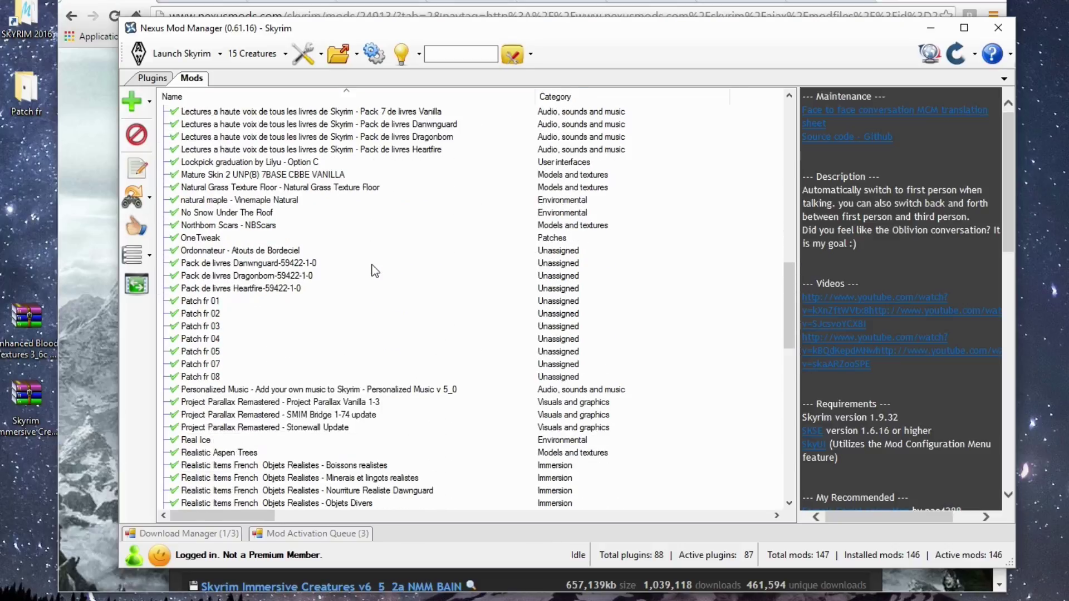
{"action": "scroll", "coordinate": [374, 271], "scroll_direction": "up", "scroll_amount": 9}
{"action": "scroll", "coordinate": [374, 271], "scroll_direction": "down", "scroll_amount": 17}
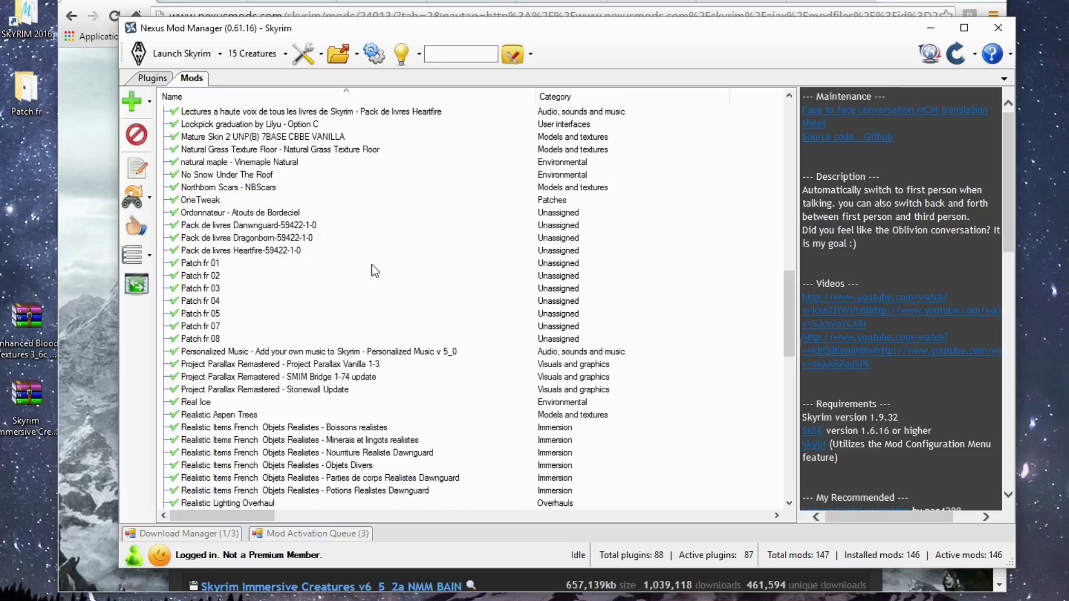
{"action": "scroll", "coordinate": [372, 271], "scroll_direction": "up", "scroll_amount": 2}
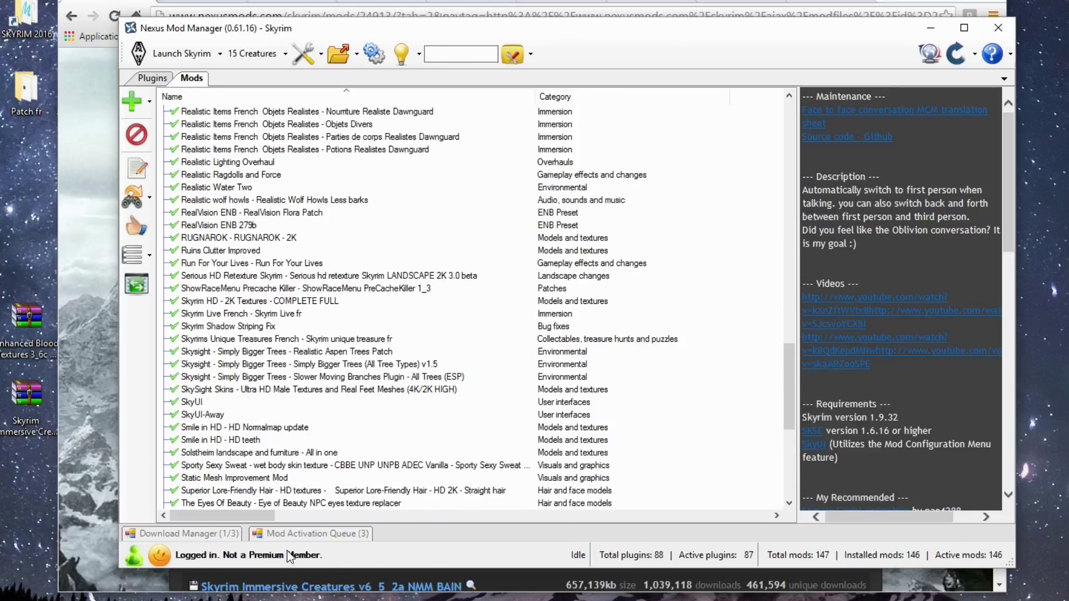
{"action": "mouse_move", "coordinate": [236, 530]}
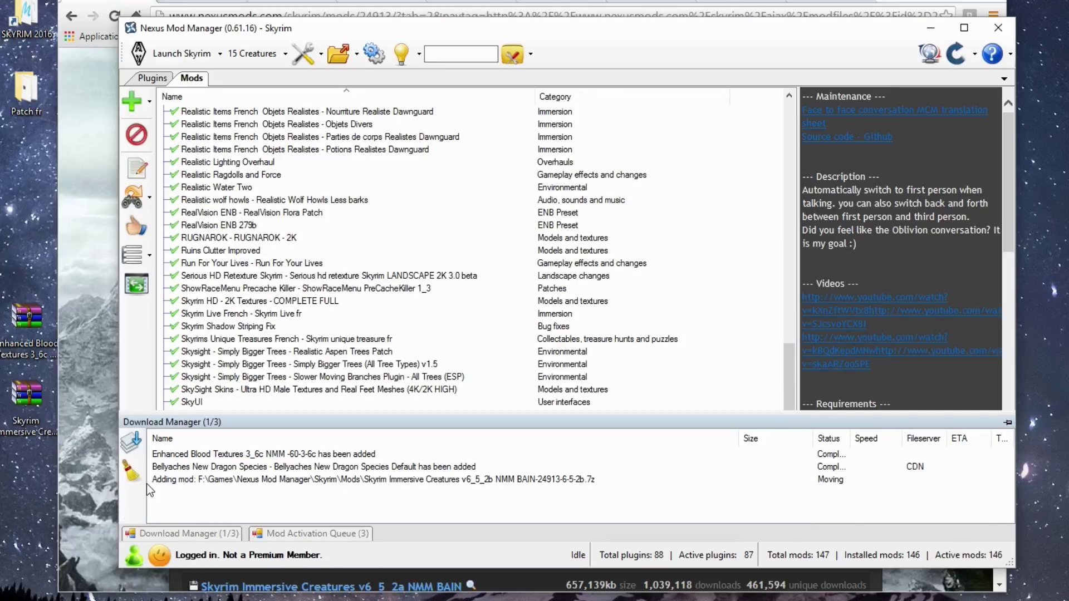
Clear the finished entries from the download list and the mod activation queue.
{"action": "left_click", "coordinate": [130, 470]}
{"action": "mouse_move", "coordinate": [293, 534]}
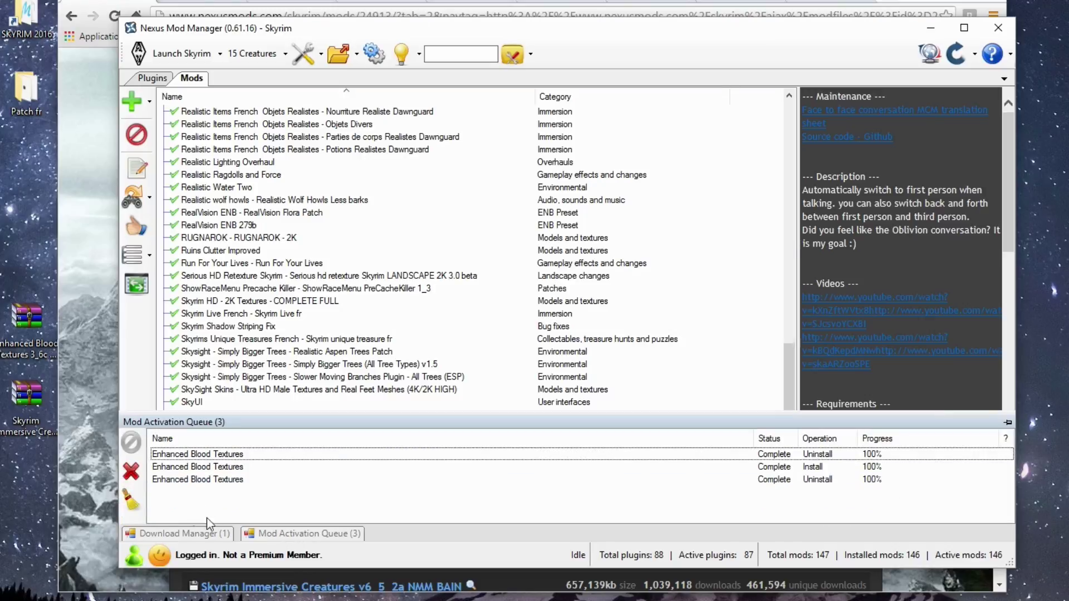
{"action": "left_click", "coordinate": [131, 501]}
{"action": "mouse_move", "coordinate": [175, 532]}
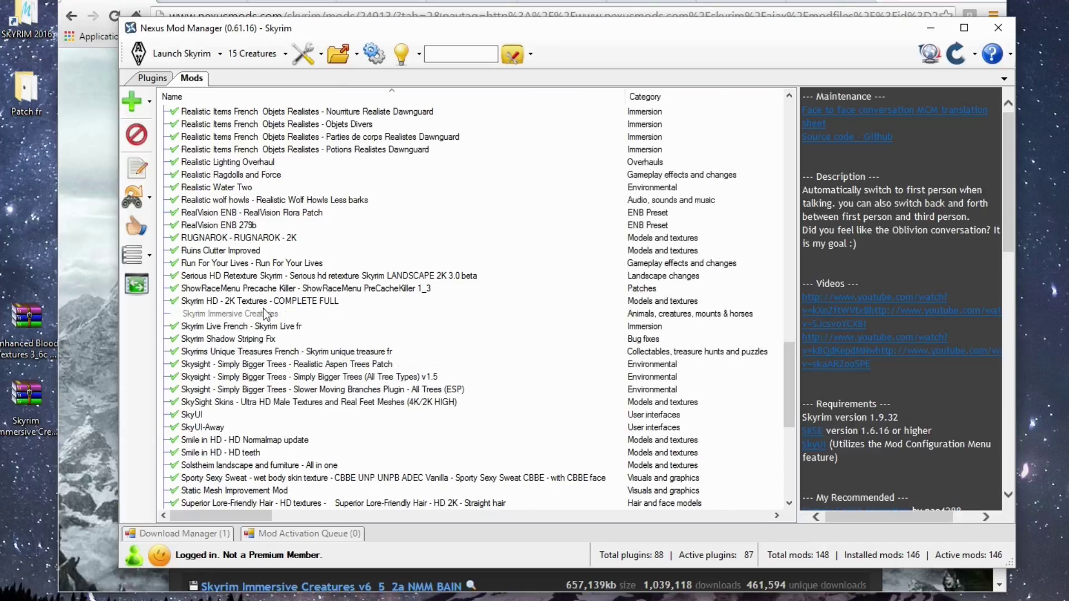
Start installing the newly added Skyrim Immersive Creatures mod.
{"action": "left_click", "coordinate": [254, 315]}
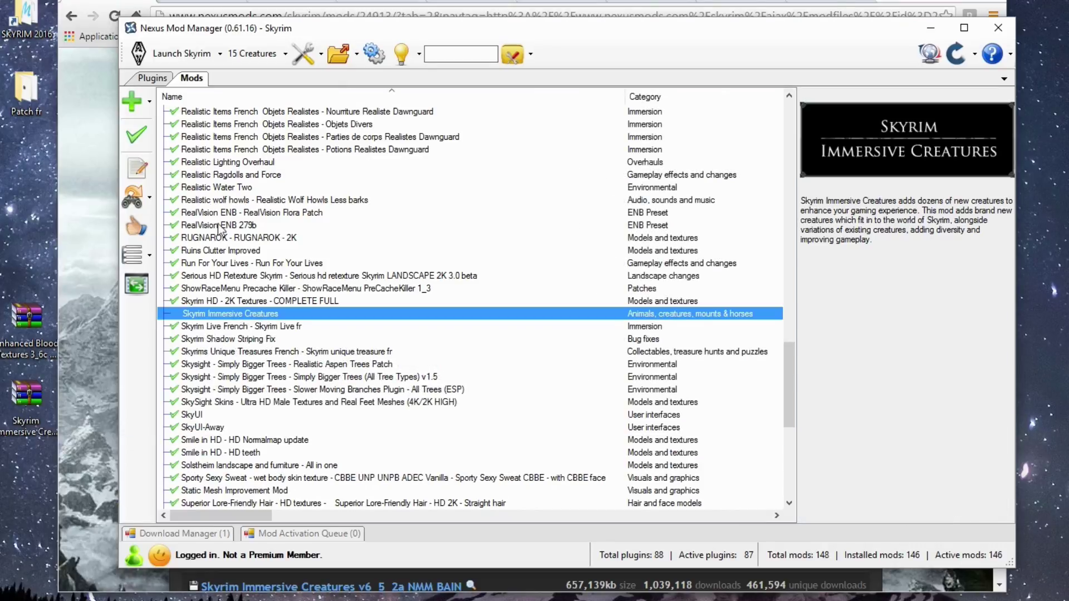
{"action": "left_click", "coordinate": [136, 134]}
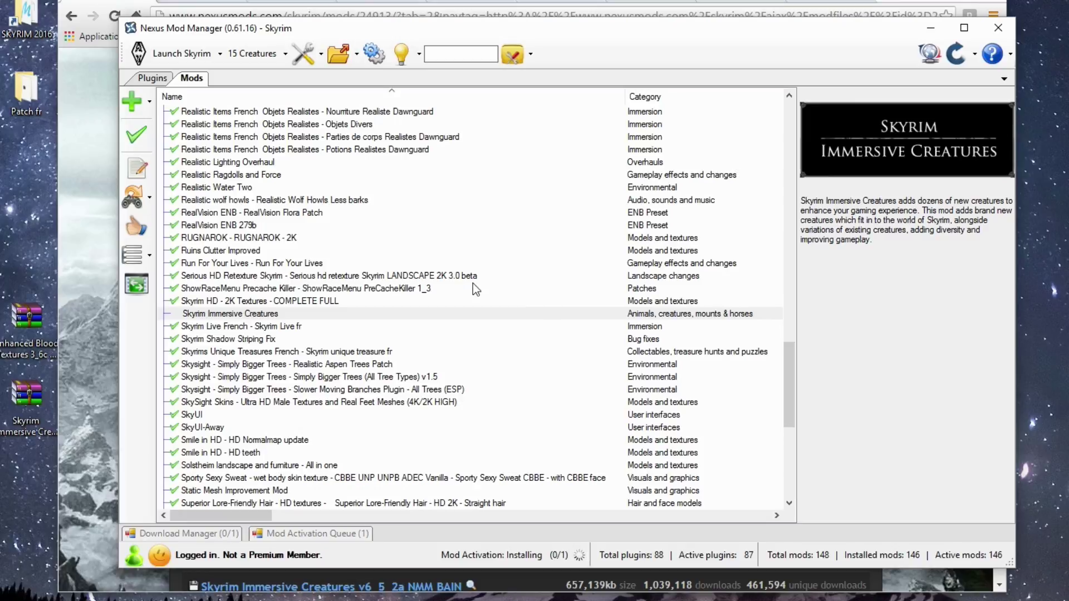
Switch to the browser and view the description page of the original Skyrim Immersive Creatures mod.
{"action": "left_click", "coordinate": [98, 270]}
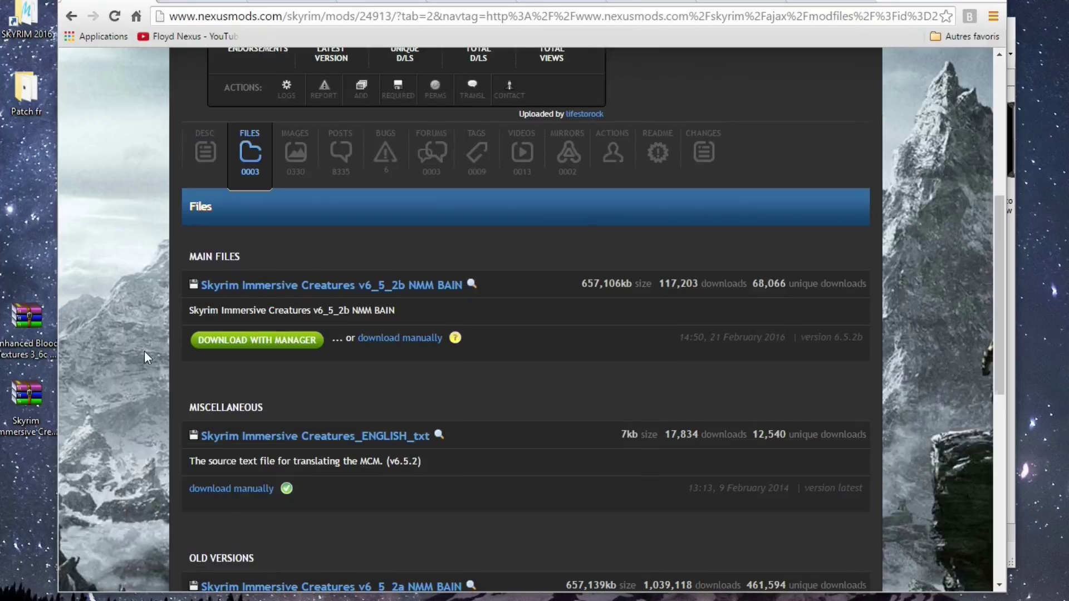
{"action": "scroll", "coordinate": [149, 348], "scroll_direction": "up", "scroll_amount": 1}
{"action": "scroll", "coordinate": [149, 347], "scroll_direction": "up", "scroll_amount": 2}
{"action": "left_click", "coordinate": [203, 373]}
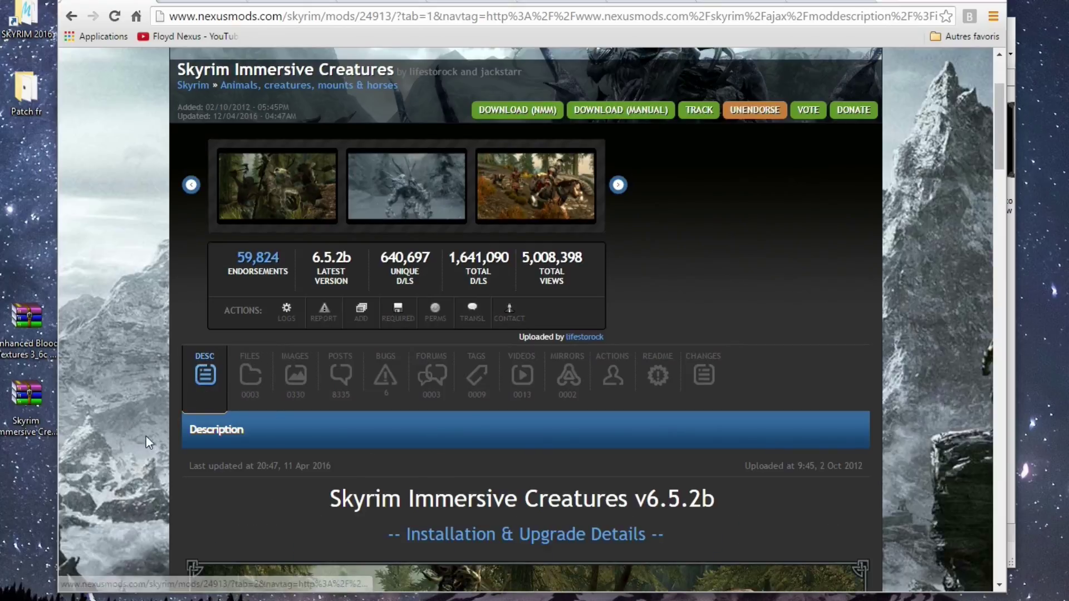
{"action": "scroll", "coordinate": [146, 438], "scroll_direction": "up", "scroll_amount": 3}
{"action": "scroll", "coordinate": [146, 440], "scroll_direction": "down", "scroll_amount": 9}
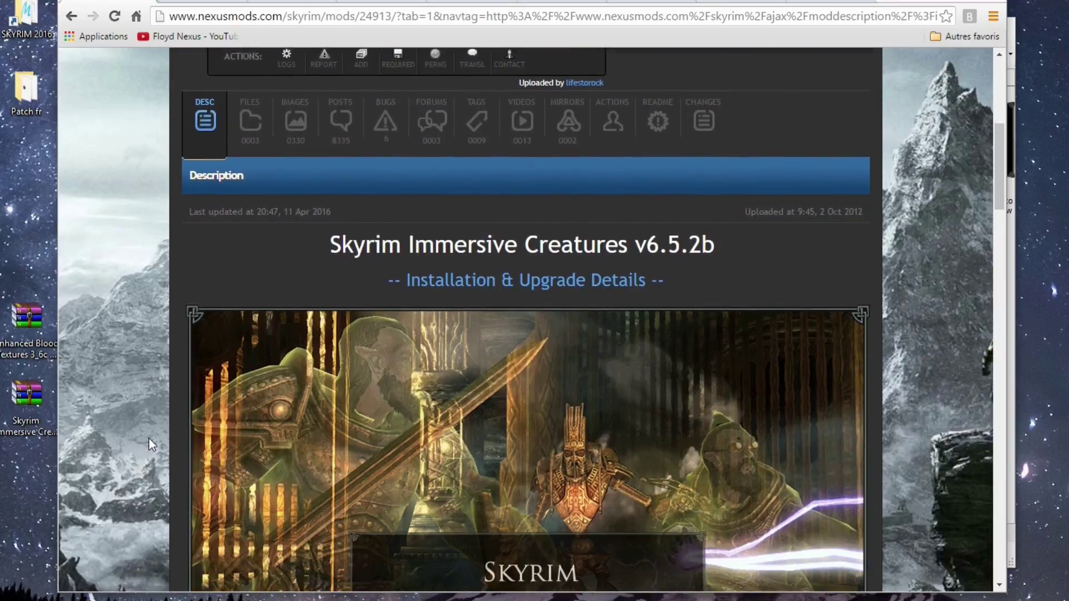
{"action": "scroll", "coordinate": [149, 445], "scroll_direction": "up", "scroll_amount": 8}
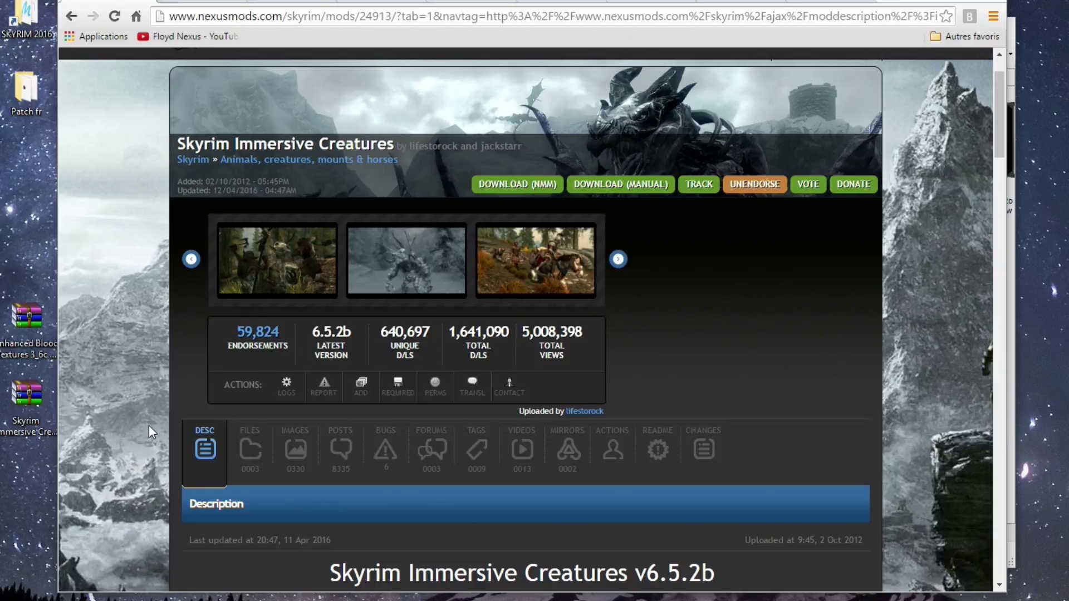
Preview the three gallery screenshots of Skyrim Immersive Creatures at full size, closing each one after viewing.
{"action": "left_click", "coordinate": [285, 269]}
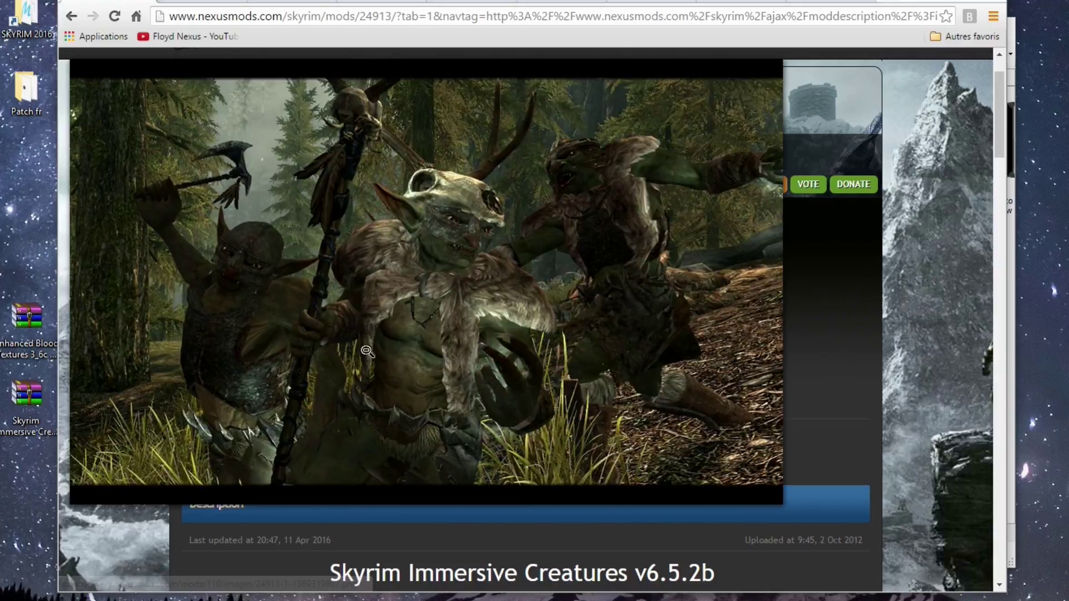
{"action": "left_click", "coordinate": [581, 309]}
{"action": "left_click", "coordinate": [427, 268]}
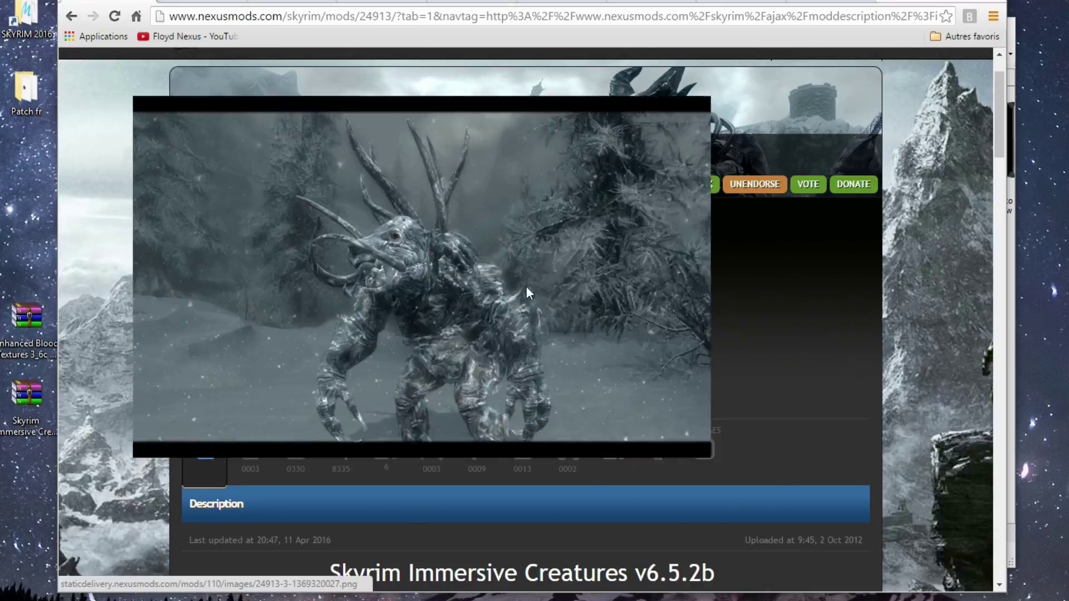
{"action": "left_click", "coordinate": [418, 299]}
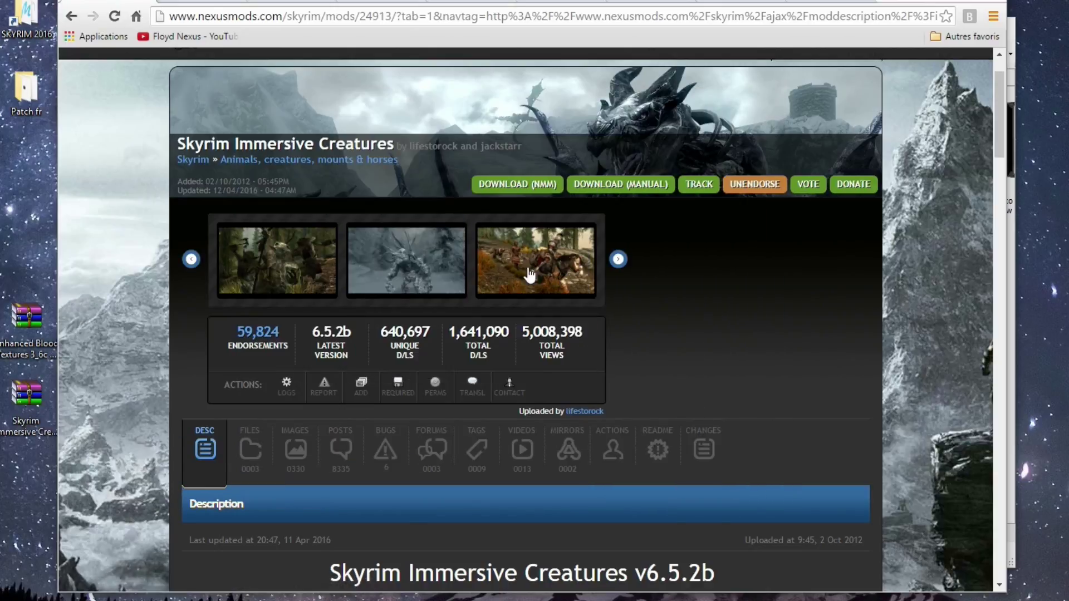
{"action": "mouse_move", "coordinate": [532, 276]}
{"action": "left_click", "coordinate": [640, 306]}
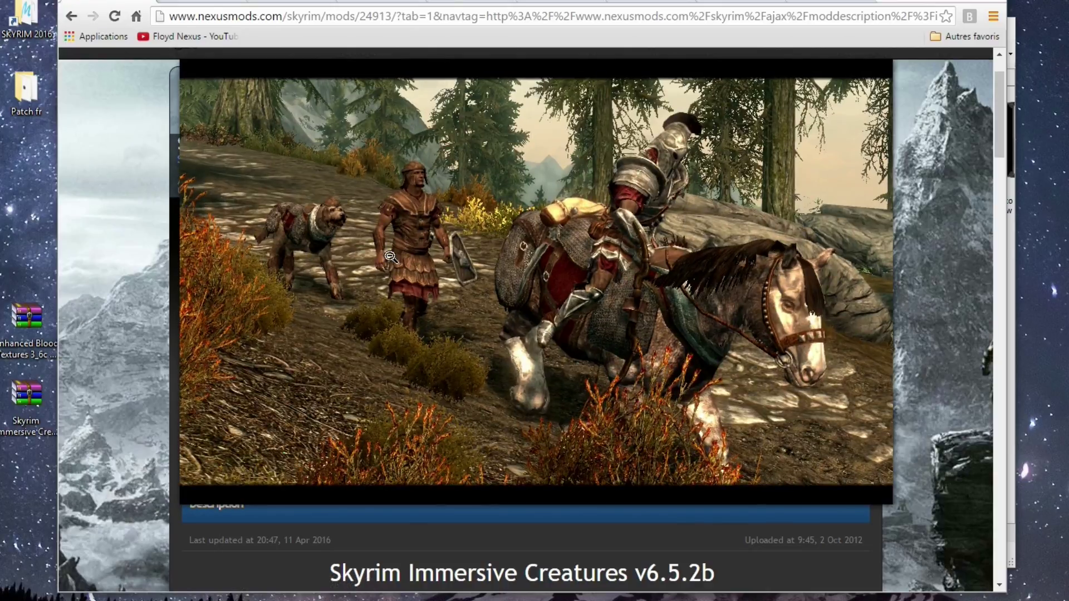
{"action": "left_click", "coordinate": [503, 304]}
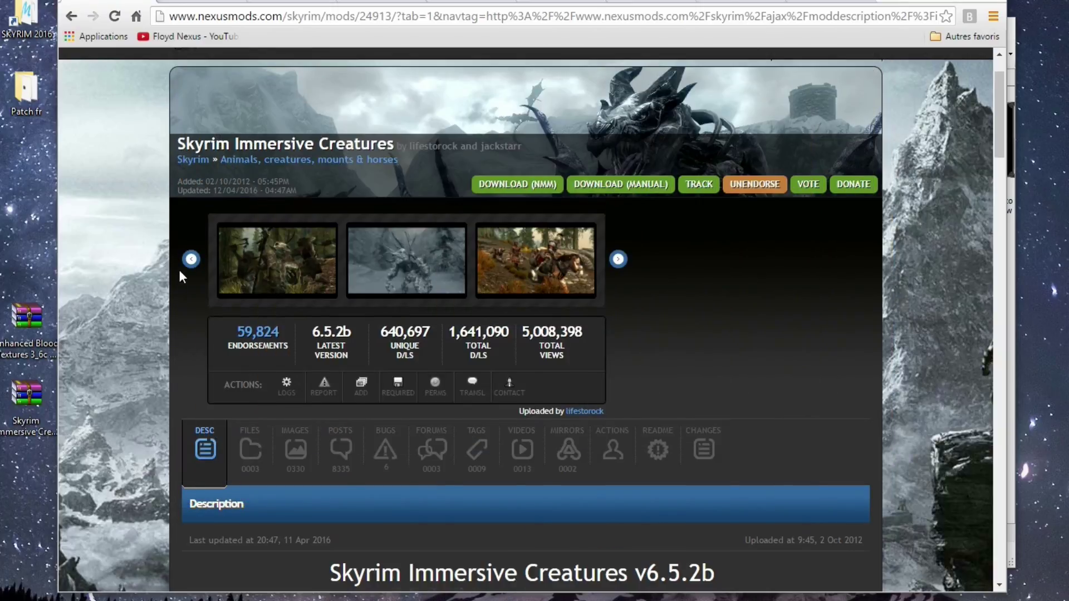
Look through the banner images and introduction in the Skyrim Immersive Creatures description while the installer is being prepared.
{"action": "scroll", "coordinate": [179, 275], "scroll_direction": "down", "scroll_amount": 3}
{"action": "scroll", "coordinate": [179, 282], "scroll_direction": "down", "scroll_amount": 1}
{"action": "scroll", "coordinate": [181, 278], "scroll_direction": "down", "scroll_amount": 4}
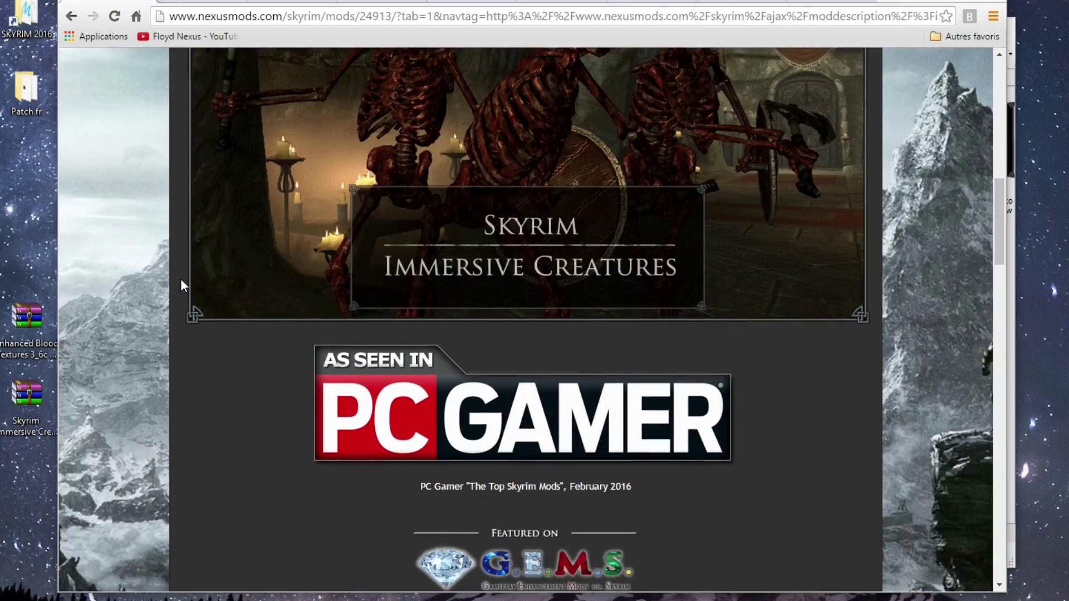
{"action": "scroll", "coordinate": [180, 278], "scroll_direction": "down", "scroll_amount": 4}
{"action": "scroll", "coordinate": [181, 278], "scroll_direction": "up", "scroll_amount": 7}
{"action": "scroll", "coordinate": [181, 278], "scroll_direction": "up", "scroll_amount": 10}
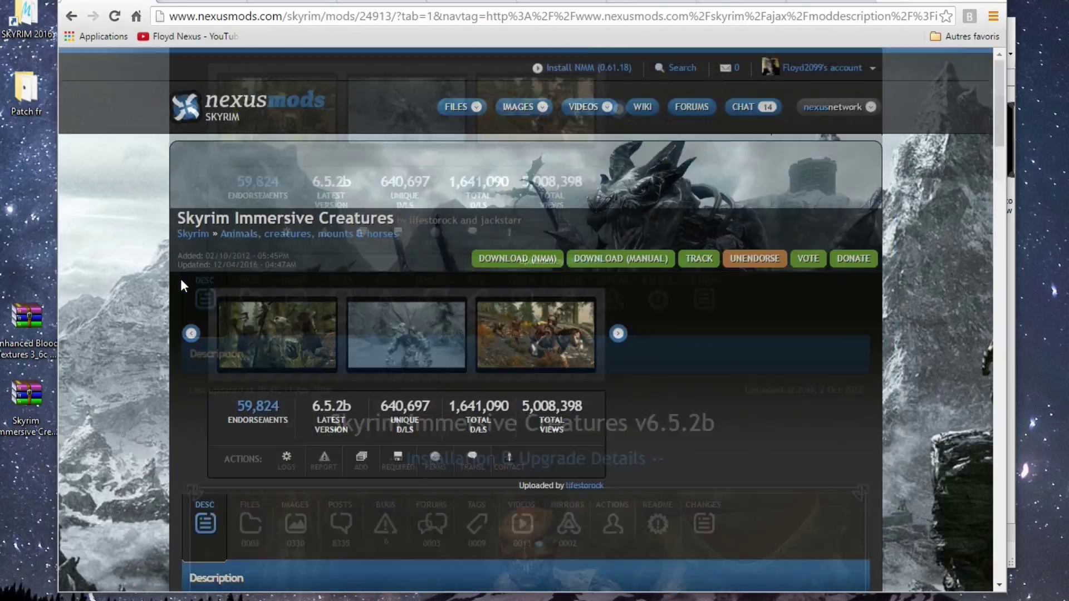
{"action": "scroll", "coordinate": [181, 279], "scroll_direction": "down", "scroll_amount": 11}
{"action": "scroll", "coordinate": [181, 280], "scroll_direction": "down", "scroll_amount": 1}
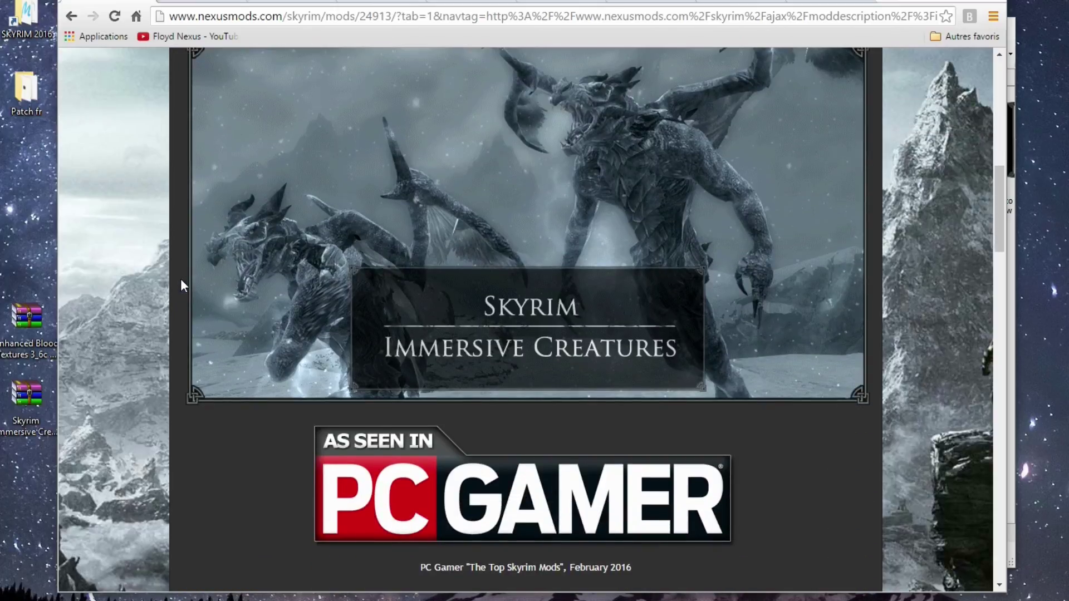
{"action": "scroll", "coordinate": [181, 280], "scroll_direction": "up", "scroll_amount": 12}
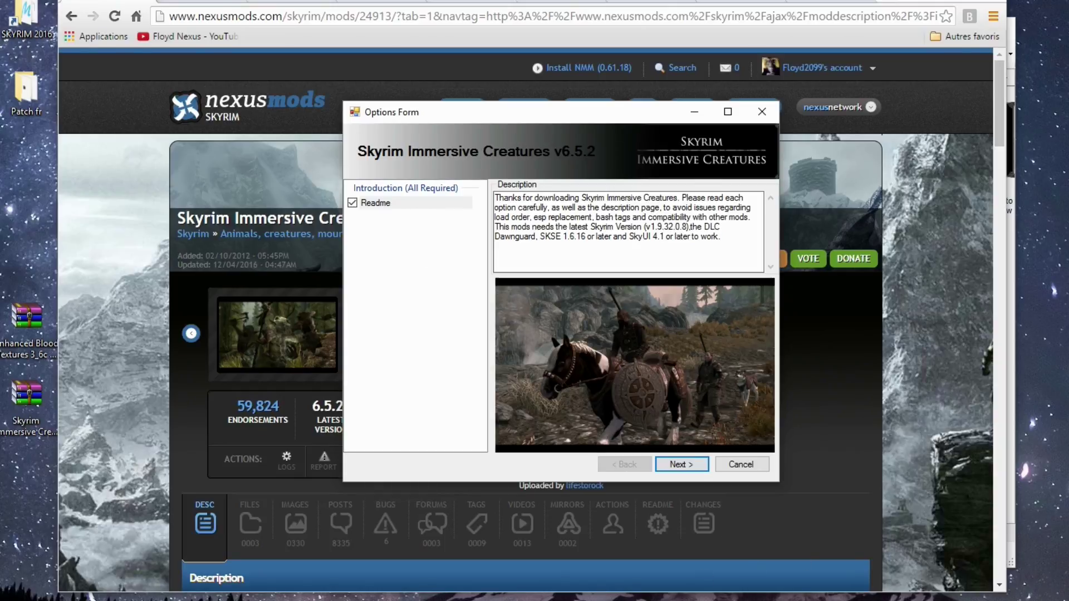
Complete the Skyrim Immersive Creatures installer with Main (Skyrim + Dawnguard) and DLC2 (Dragonborn) selected and no compatibility patches.
{"action": "key", "text": "Return"}
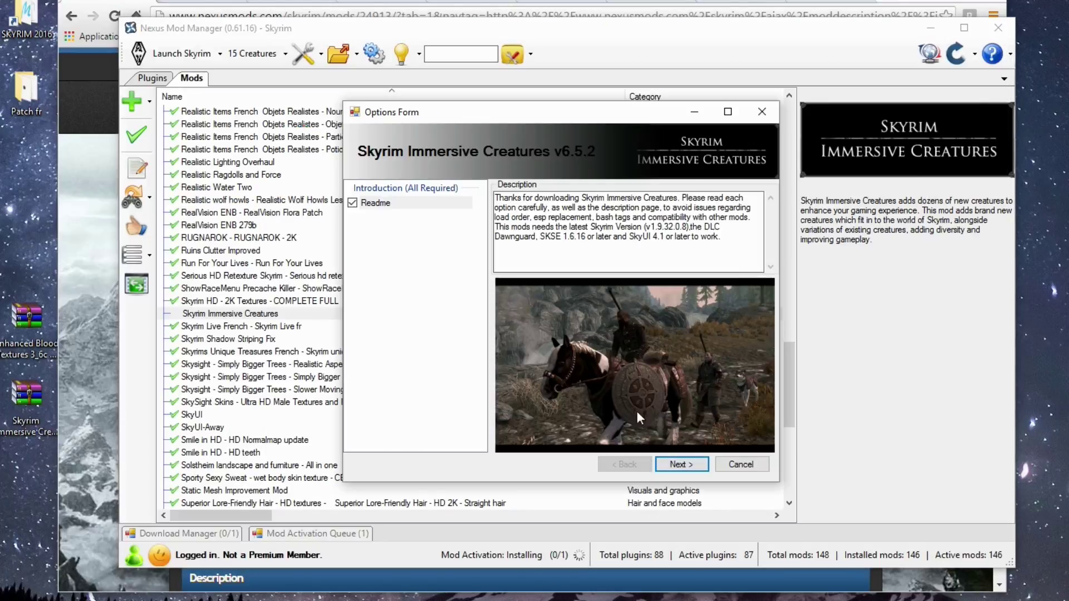
{"action": "left_click", "coordinate": [694, 466]}
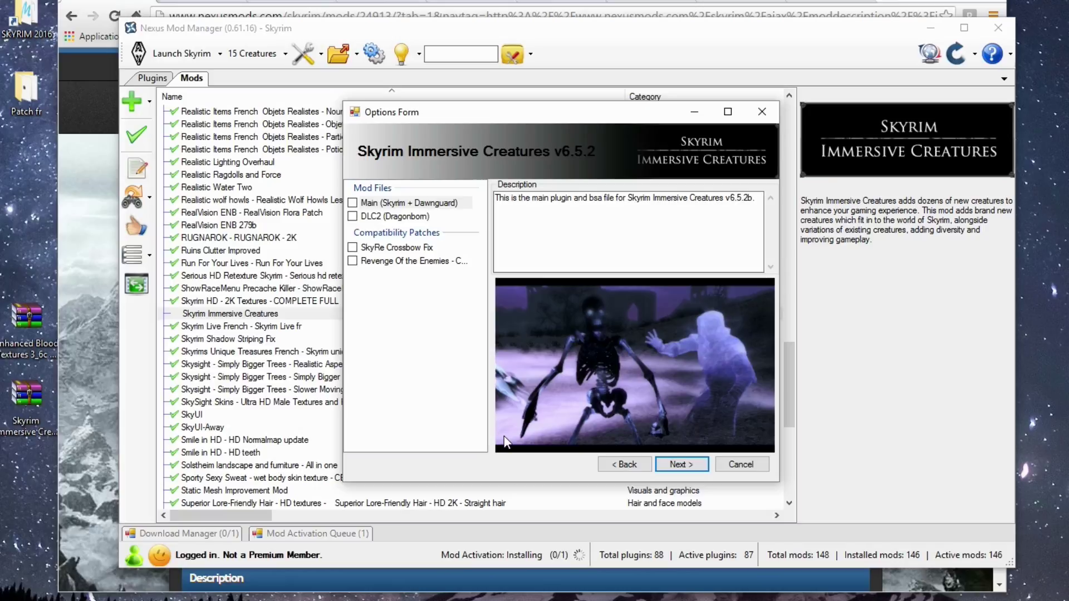
{"action": "left_click", "coordinate": [353, 203]}
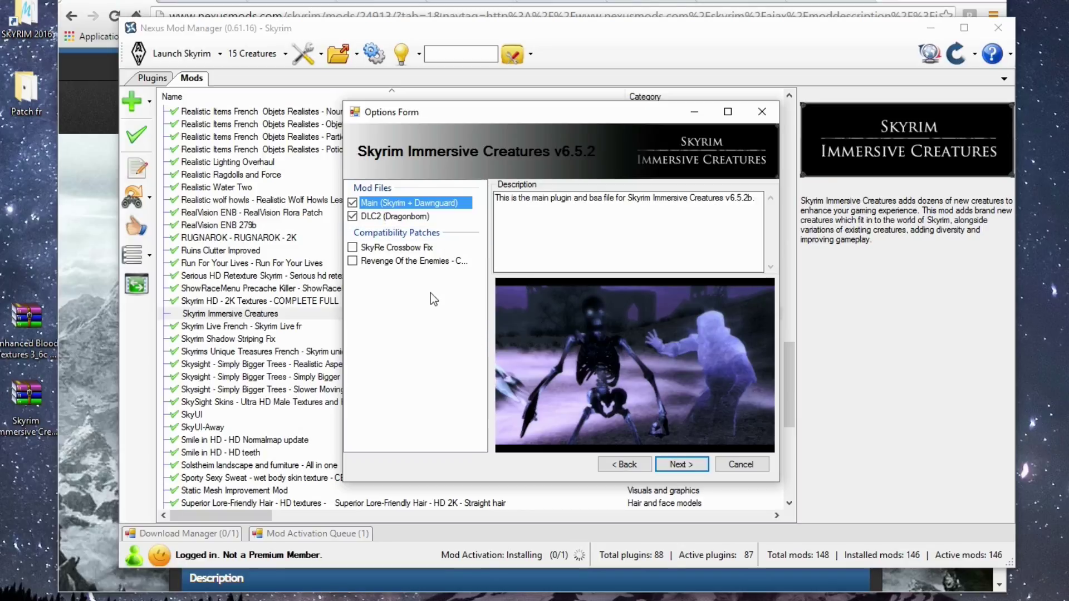
{"action": "left_click", "coordinate": [689, 465]}
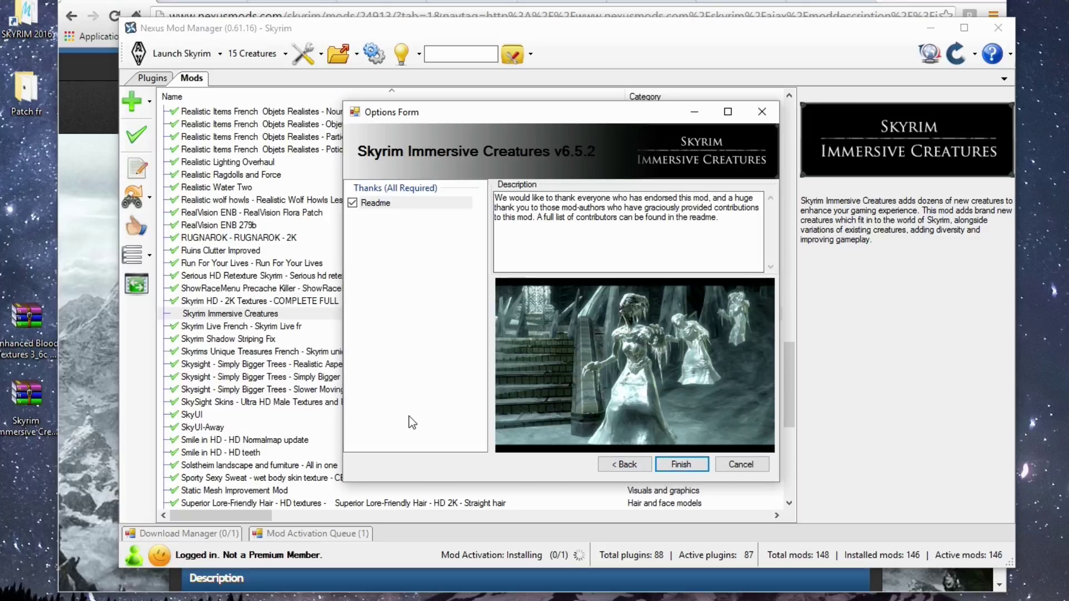
{"action": "left_click", "coordinate": [693, 466]}
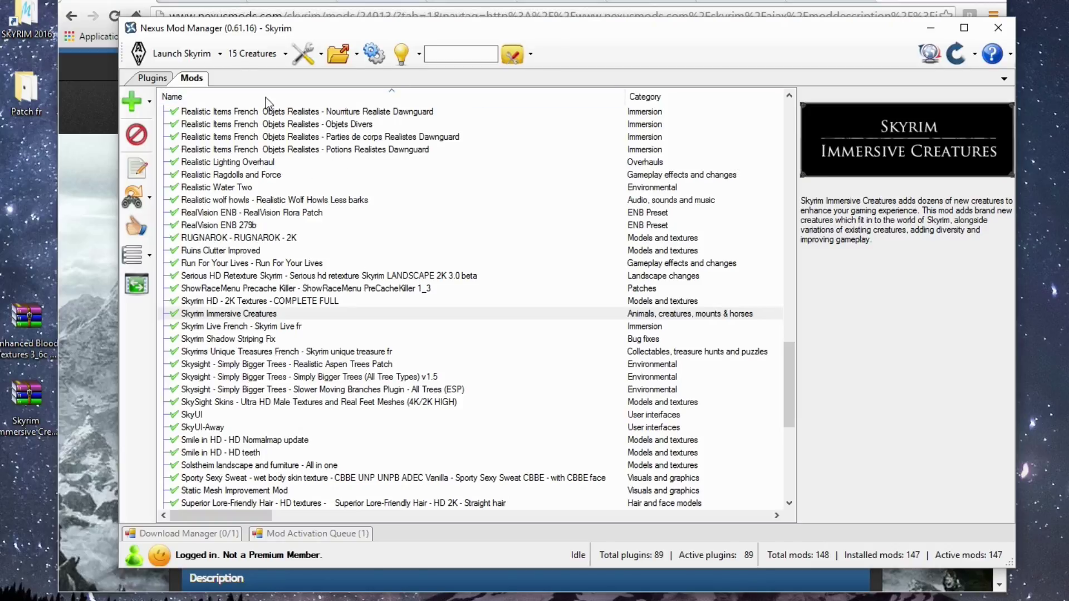
Switch to the browser and view the description of the French translation of Skyrim Immersive Creatures.
{"action": "left_click", "coordinate": [201, 4]}
{"action": "scroll", "coordinate": [126, 284], "scroll_direction": "down", "scroll_amount": 3}
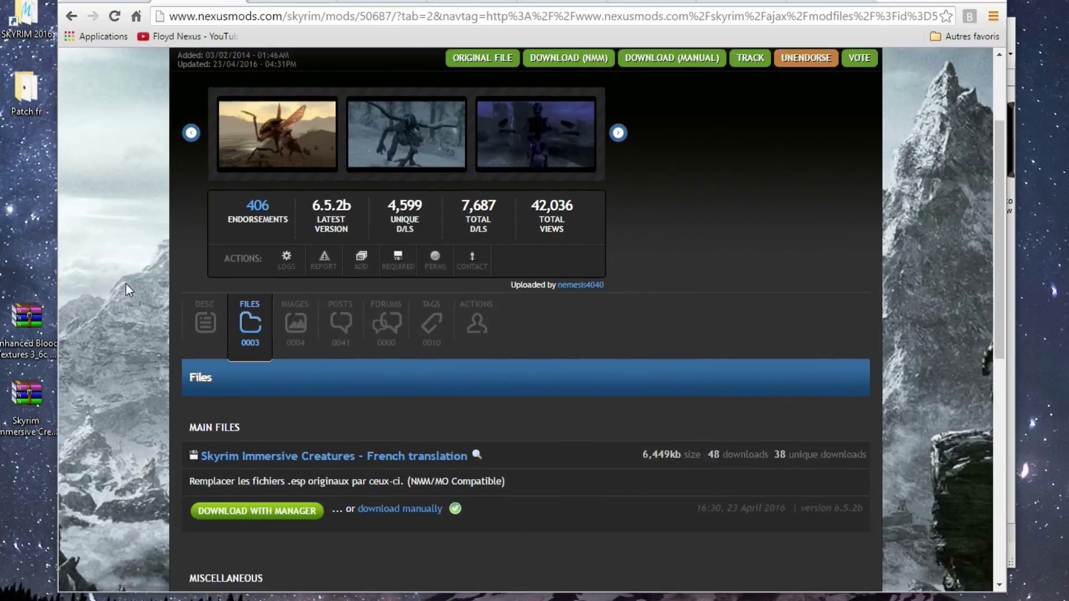
{"action": "left_click", "coordinate": [201, 330]}
{"action": "scroll", "coordinate": [155, 286], "scroll_direction": "down", "scroll_amount": 2}
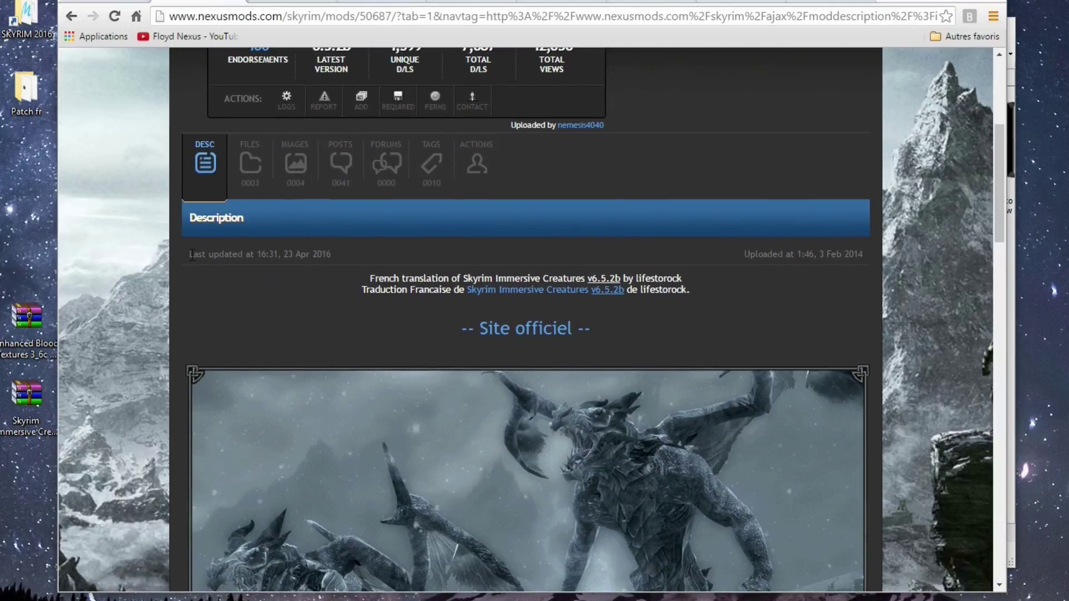
Download the main file "Skyrim Immersive Creatures - French translation" with the mod manager, continuing past the requirements notice.
{"action": "left_click", "coordinate": [247, 167]}
{"action": "scroll", "coordinate": [107, 304], "scroll_direction": "down", "scroll_amount": 2}
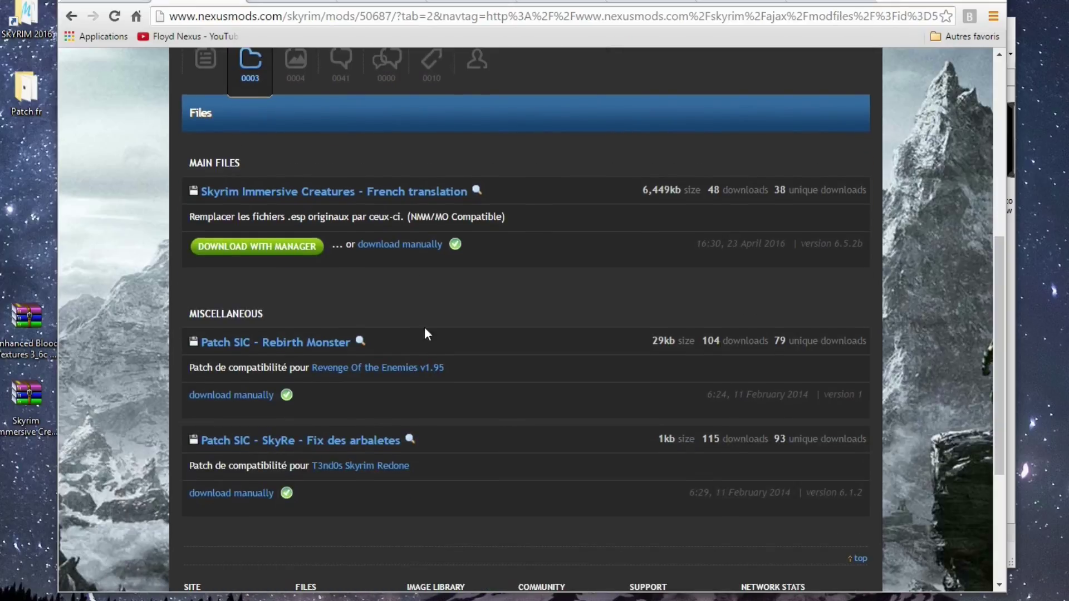
{"action": "left_click", "coordinate": [228, 251]}
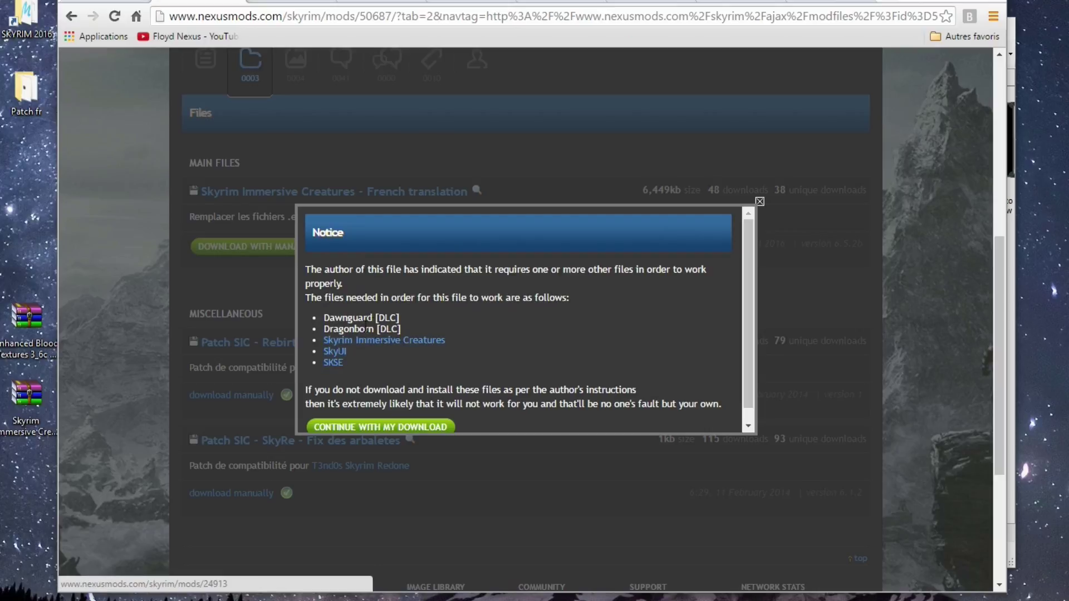
{"action": "left_click", "coordinate": [405, 427]}
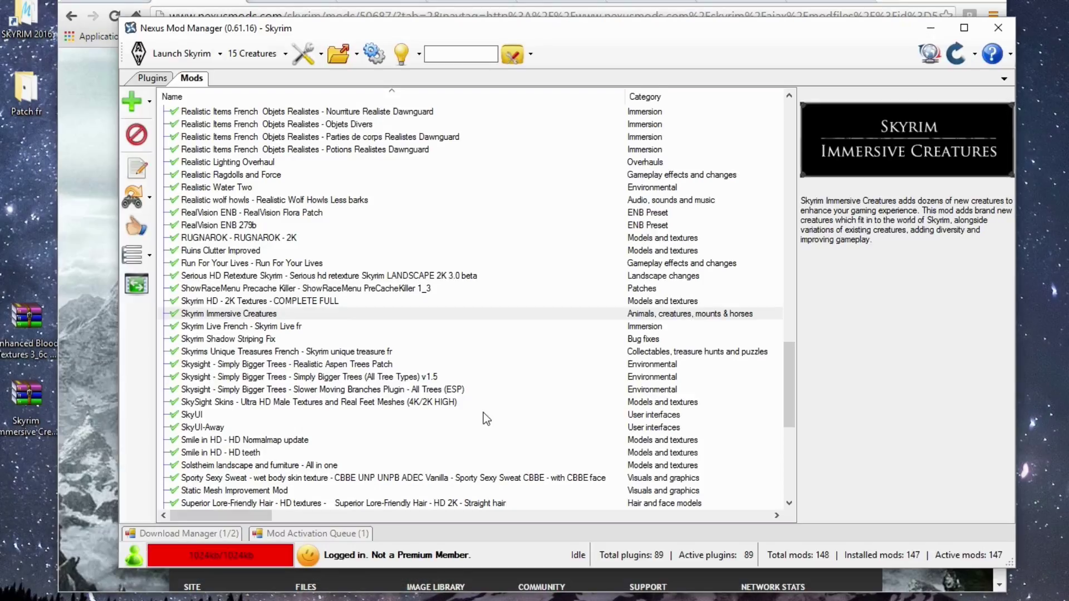
Rename the newly downloaded French version in the mod list as "Skyrim Immersive Creatures patch fr".
{"action": "left_click", "coordinate": [253, 314]}
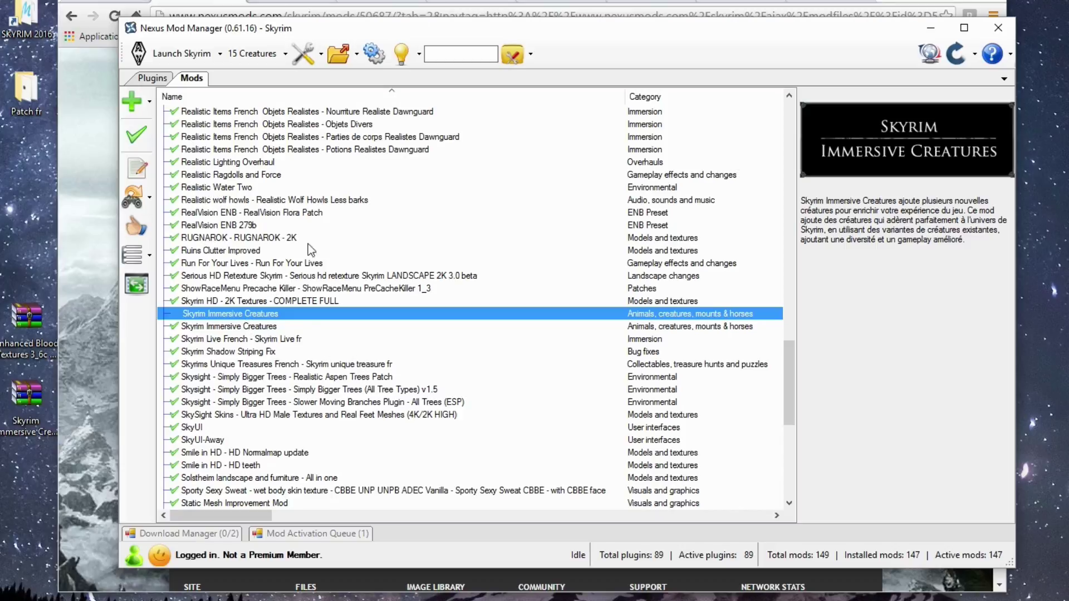
{"action": "left_click", "coordinate": [136, 168]}
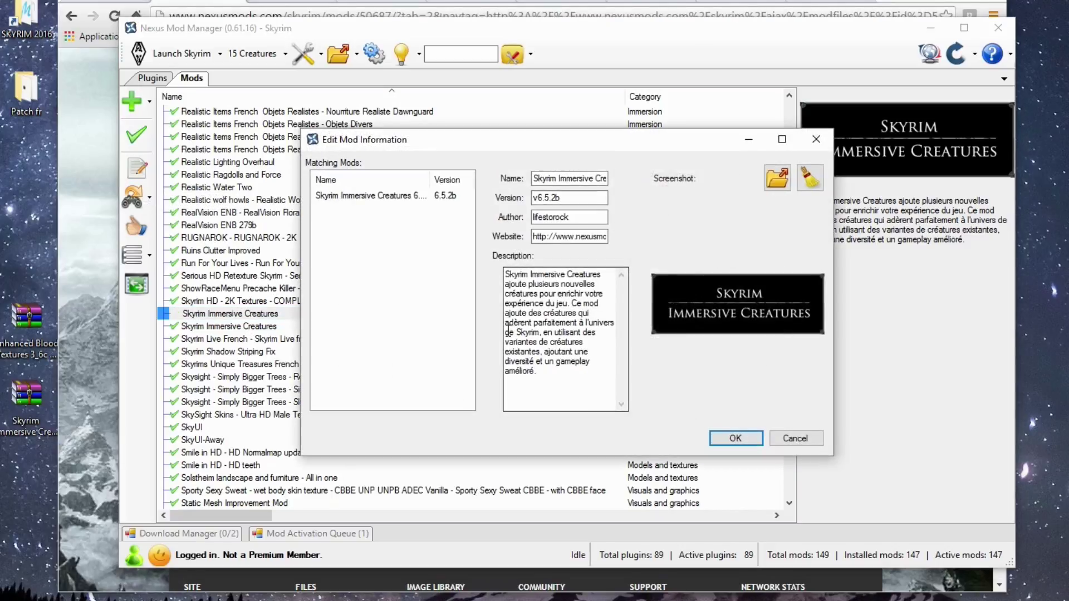
{"action": "left_click", "coordinate": [582, 178]}
{"action": "key", "text": "End"}
{"action": "type", "text": "pat"}
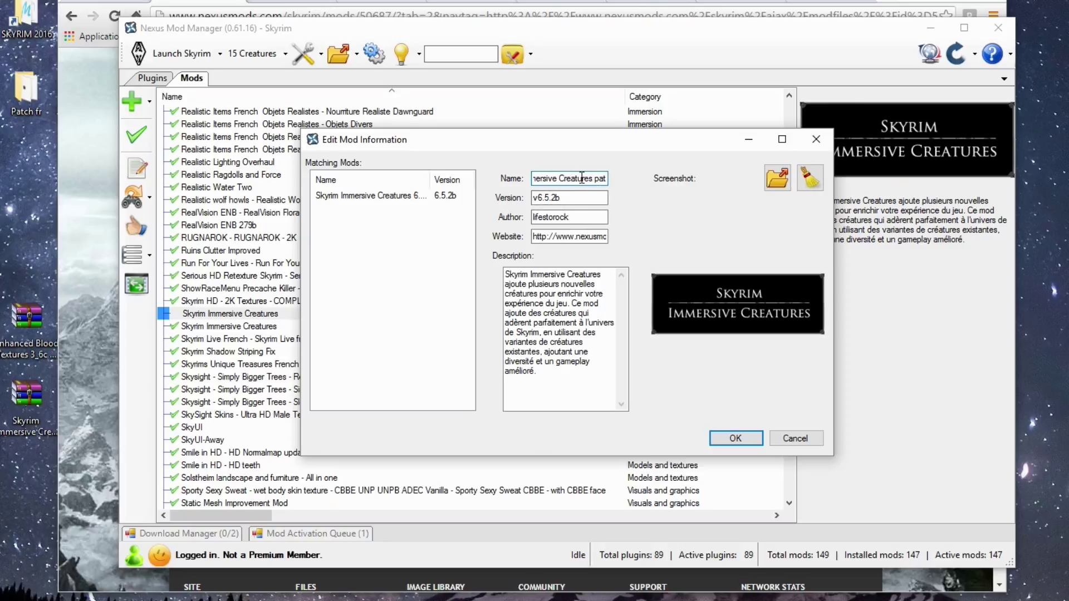
{"action": "type", "text": "ch fr"}
{"action": "left_click", "coordinate": [735, 439]}
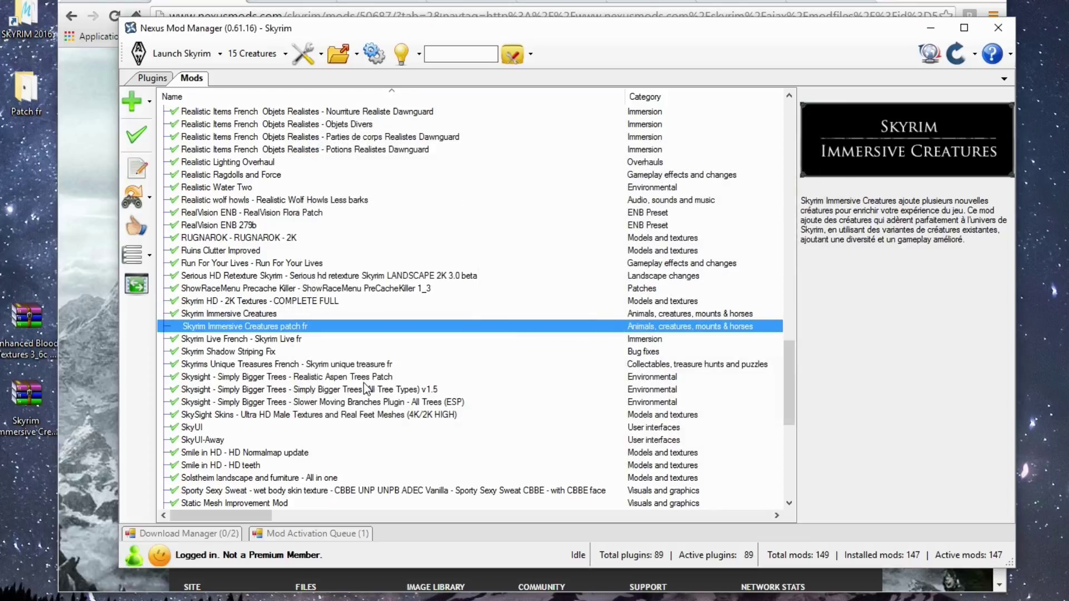
Install "Skyrim Immersive Creatures patch fr" with Principal (Skyrim + Dawnguard) and DLC2 (Dragonborn), allowing it to overwrite the files of the original mod.
{"action": "left_click", "coordinate": [144, 139]}
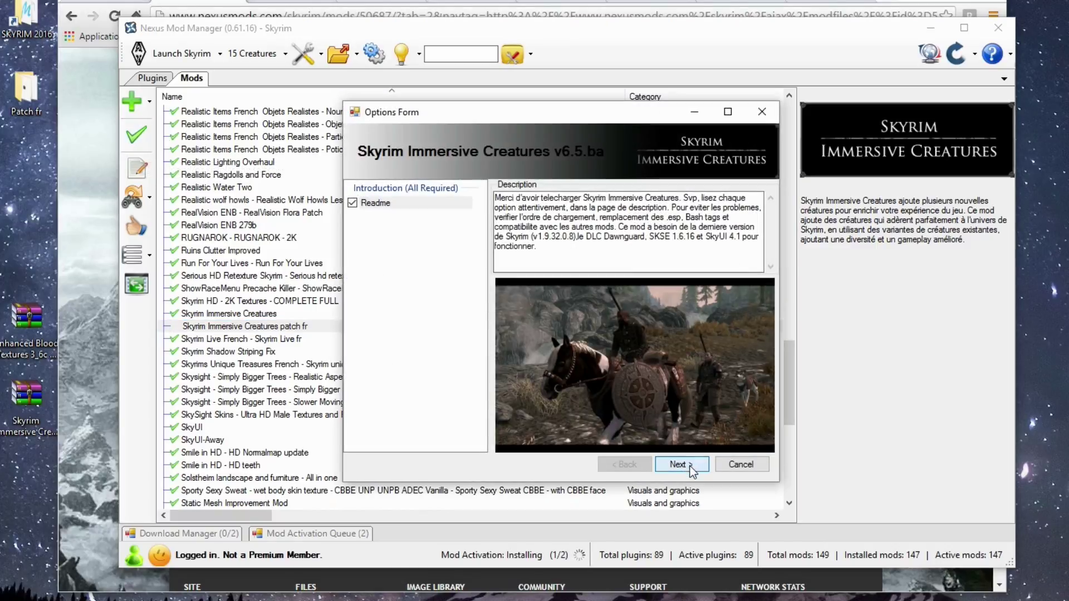
{"action": "left_click", "coordinate": [690, 466]}
{"action": "left_click", "coordinate": [352, 203]}
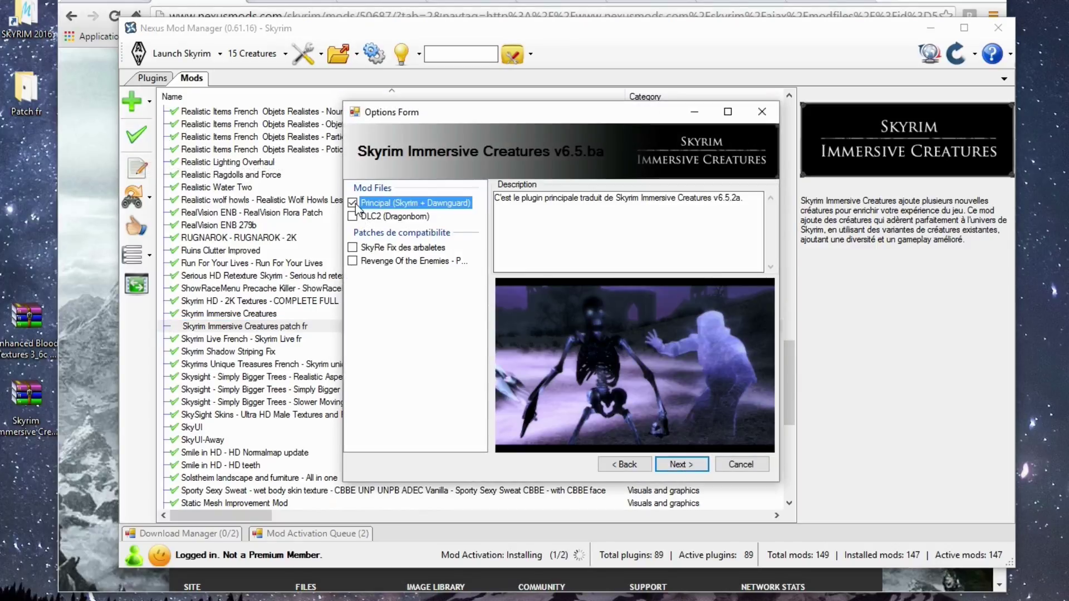
{"action": "left_click", "coordinate": [353, 217]}
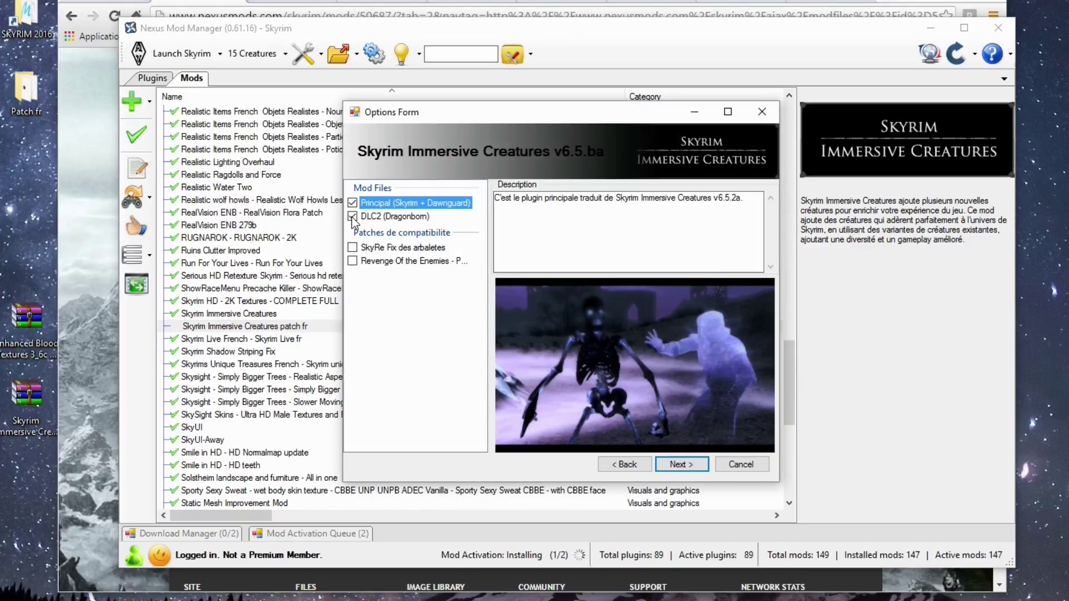
{"action": "left_click", "coordinate": [684, 466]}
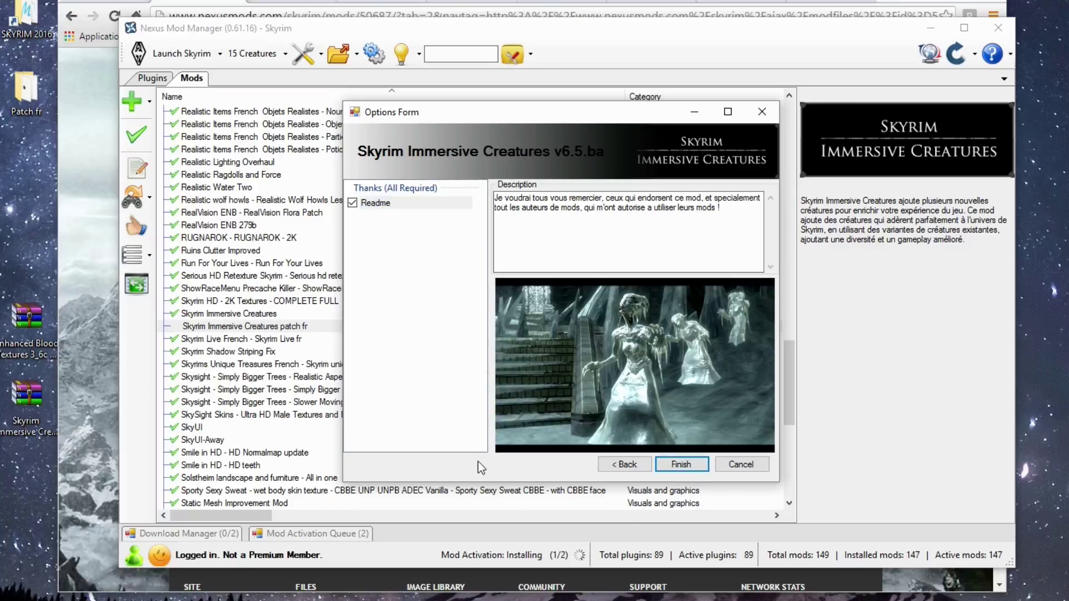
{"action": "left_click", "coordinate": [682, 465]}
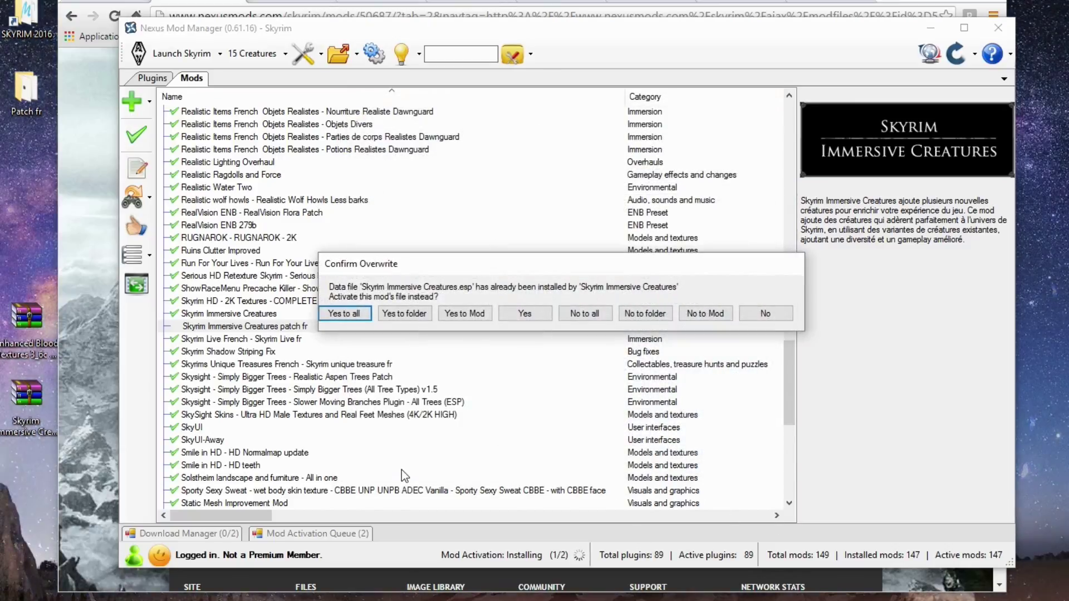
{"action": "left_click", "coordinate": [466, 313]}
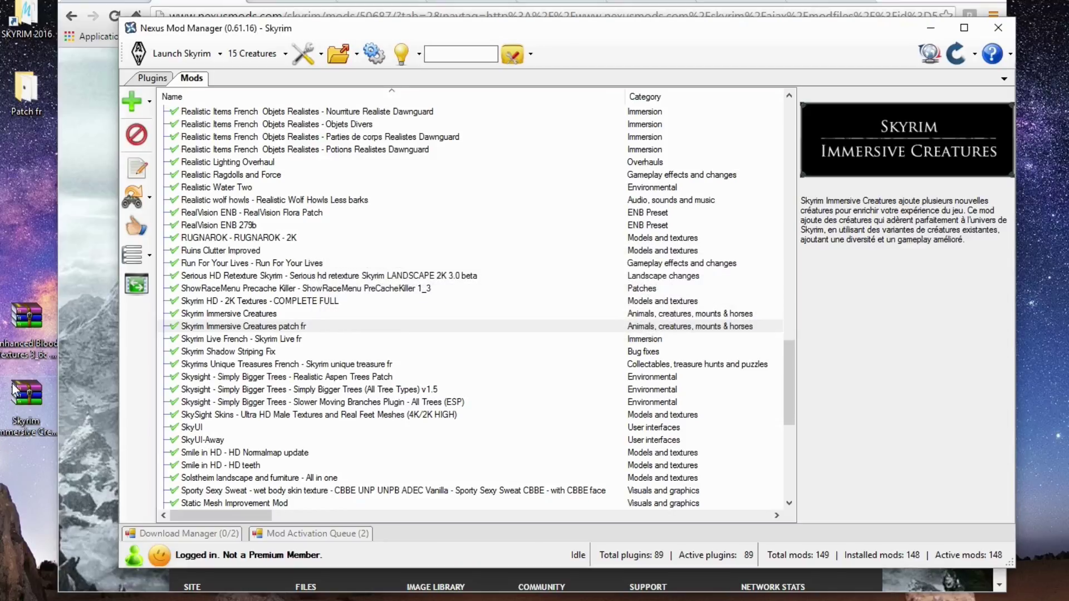
Delete the Skyrim Immersive Creatures archive from the desktop and add the Enhanced Blood Textures 3_6c NMM archive to the mod list.
{"action": "left_click", "coordinate": [23, 400]}
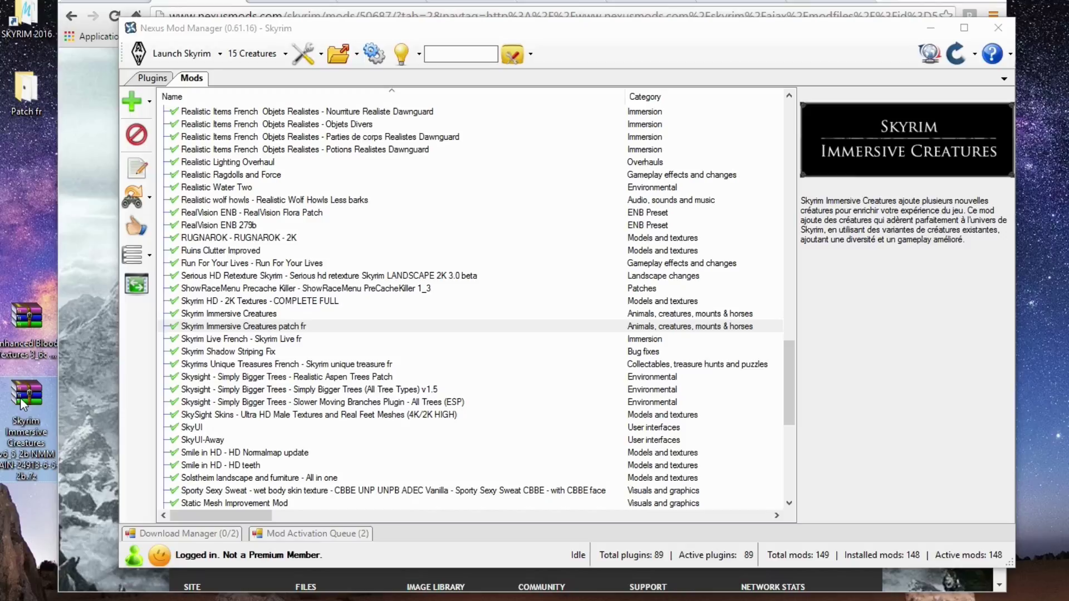
{"action": "key", "text": "Delete"}
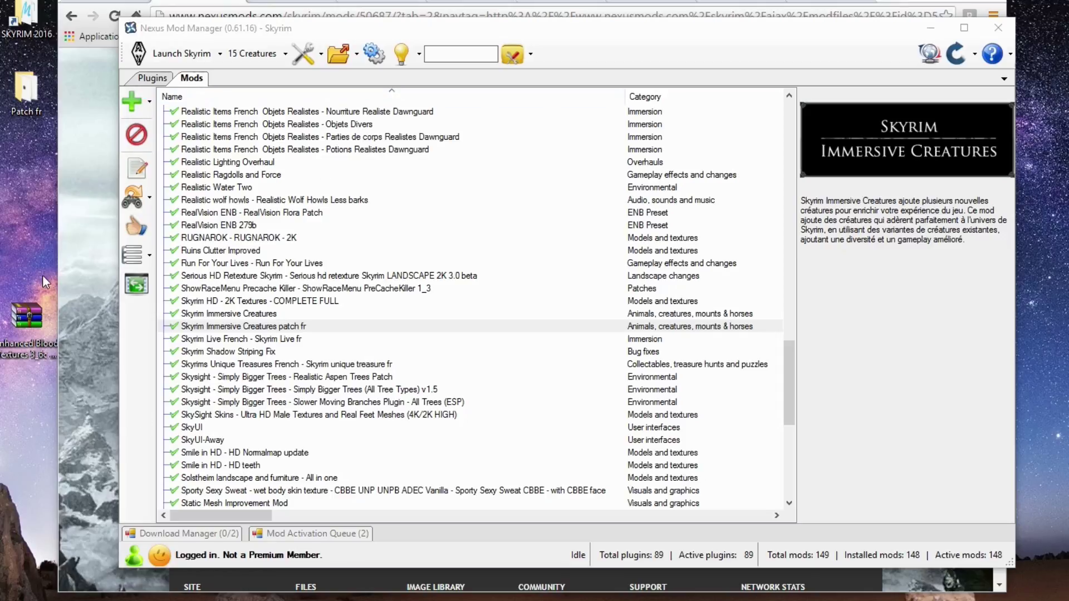
{"action": "left_click", "coordinate": [136, 105]}
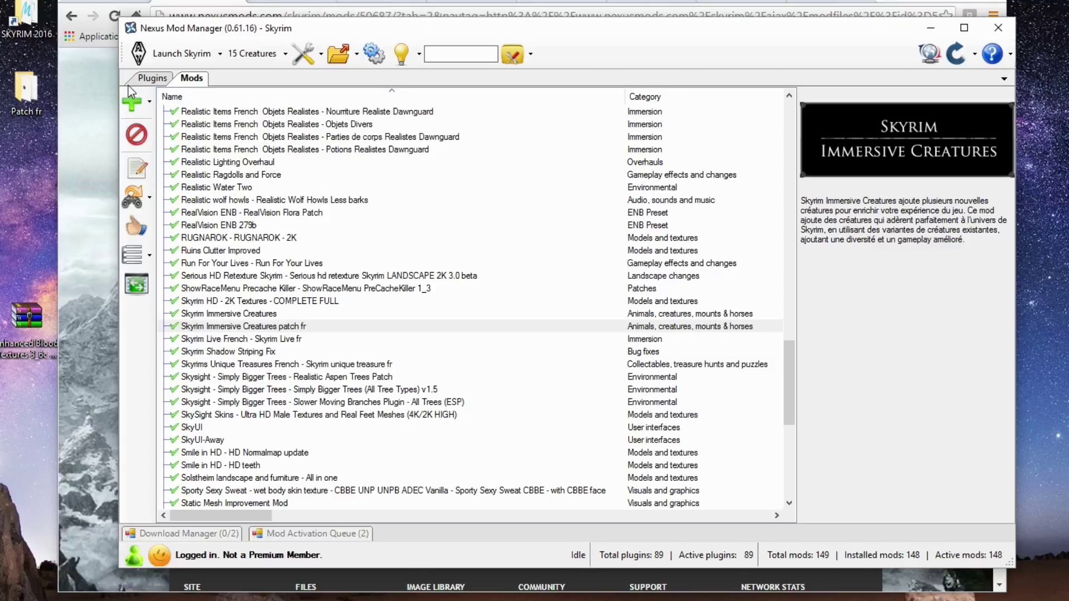
{"action": "left_click", "coordinate": [126, 95]}
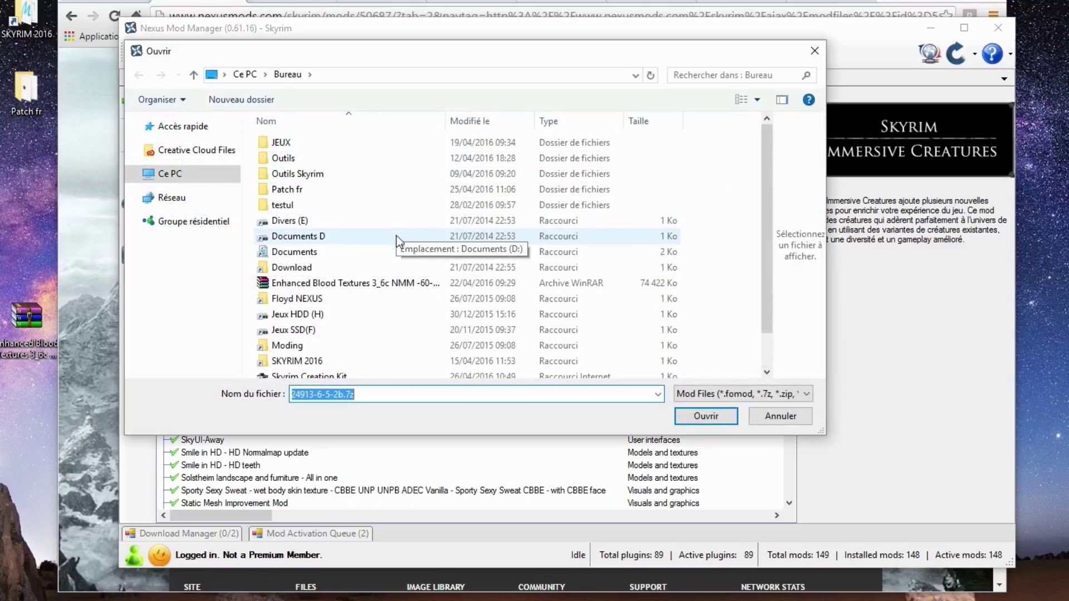
{"action": "double_click", "coordinate": [384, 283]}
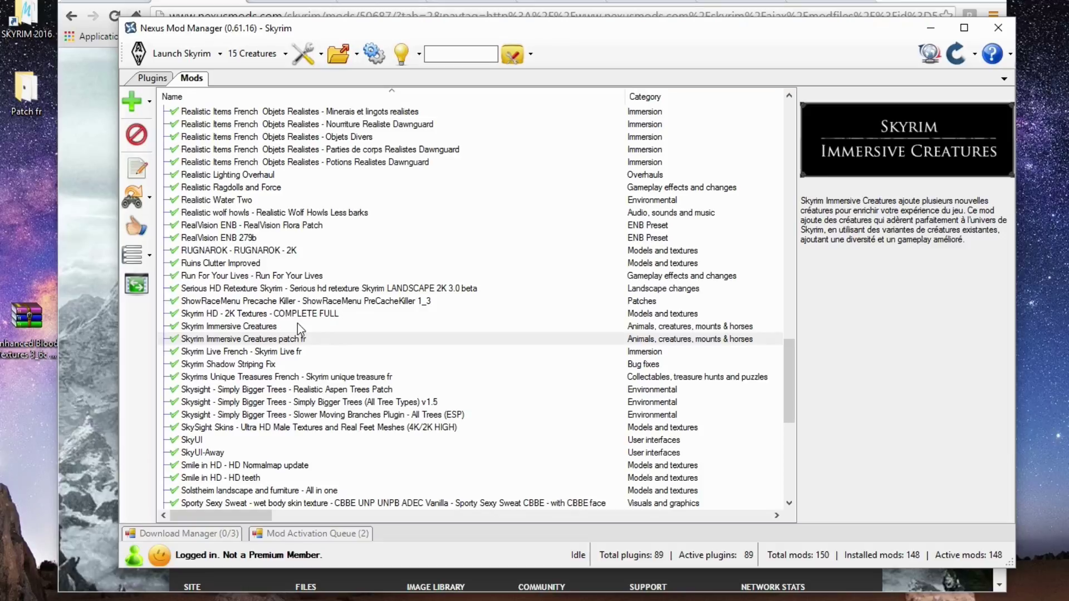
Start installing Enhanced Blood Textures from the mod list and widen its installer's option list to show the full option names.
{"action": "scroll", "coordinate": [297, 323], "scroll_direction": "up", "scroll_amount": 20}
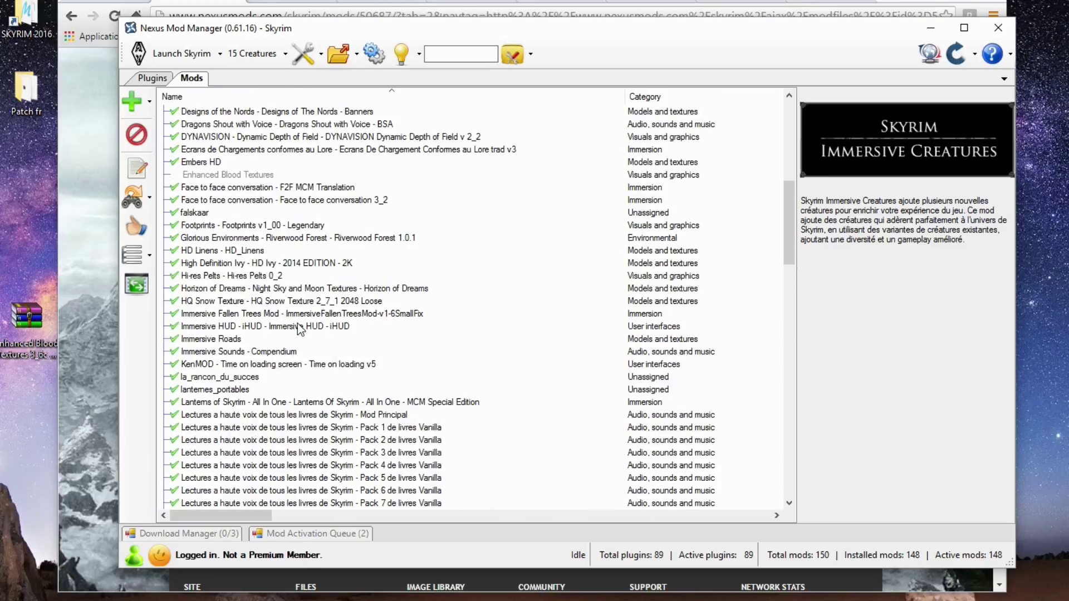
{"action": "scroll", "coordinate": [298, 323], "scroll_direction": "down", "scroll_amount": 2}
{"action": "left_click", "coordinate": [279, 327]}
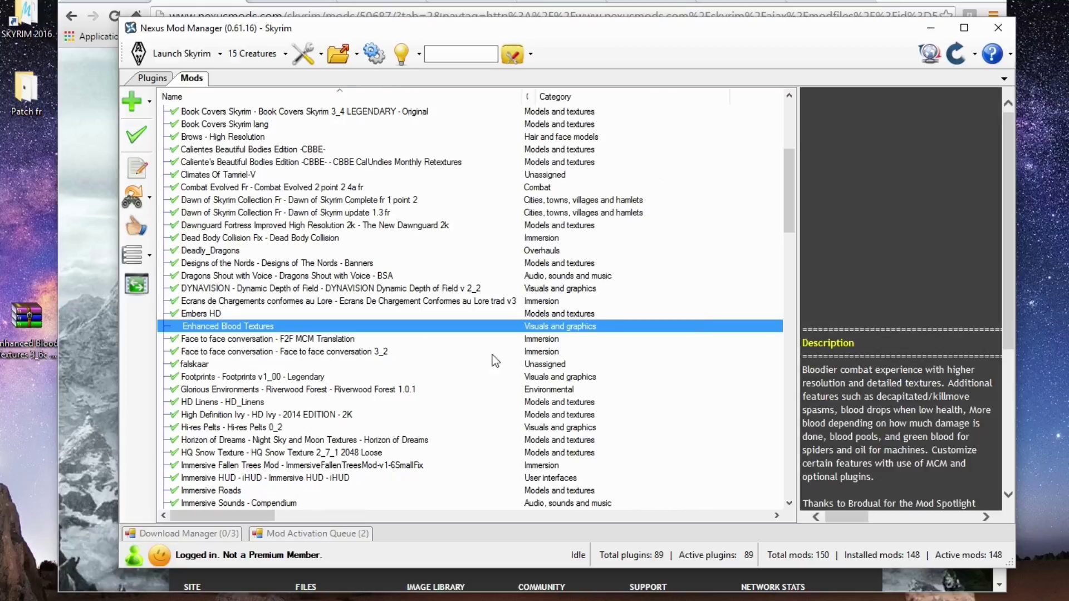
{"action": "left_click", "coordinate": [140, 134]}
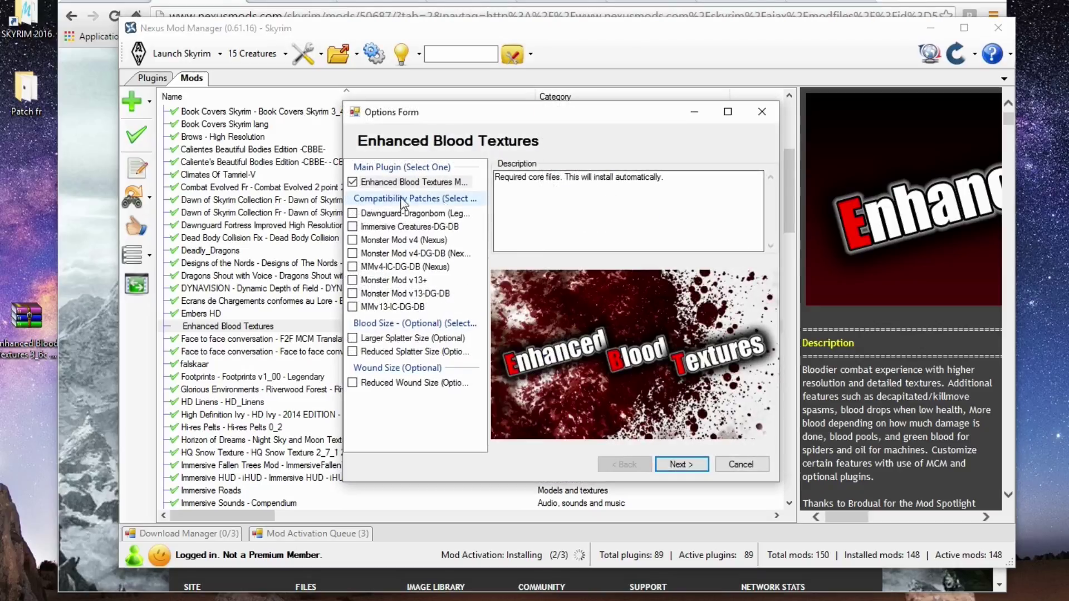
{"action": "left_click_drag", "start_coordinate": [344, 234], "coordinate": [204, 254]}
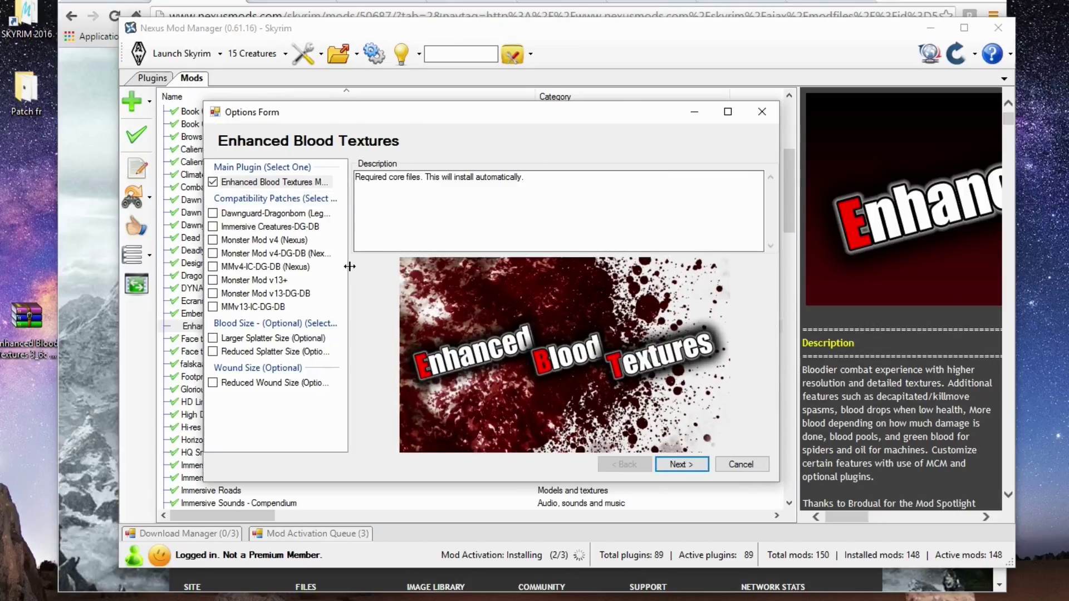
{"action": "left_click_drag", "start_coordinate": [348, 263], "coordinate": [439, 269]}
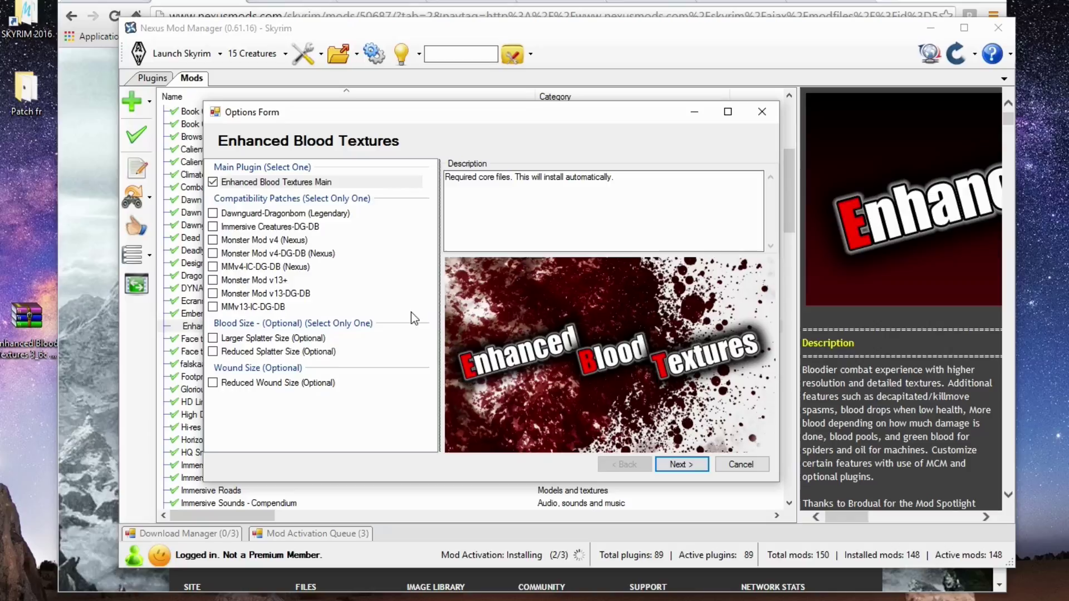
Choose the Immersive Creatures-DG-DB compatibility patch and Reduced Splatter Size, leave Reduced Wound Size off, and continue the installer.
{"action": "left_click", "coordinate": [259, 215]}
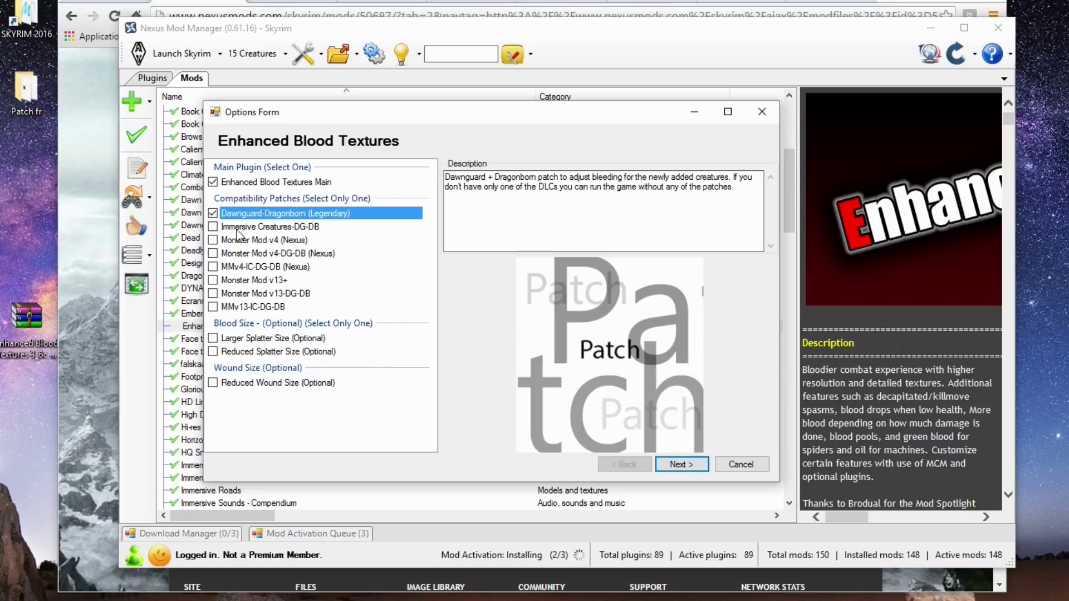
{"action": "left_click", "coordinate": [213, 227]}
{"action": "left_click", "coordinate": [278, 339]}
{"action": "left_click", "coordinate": [275, 352]}
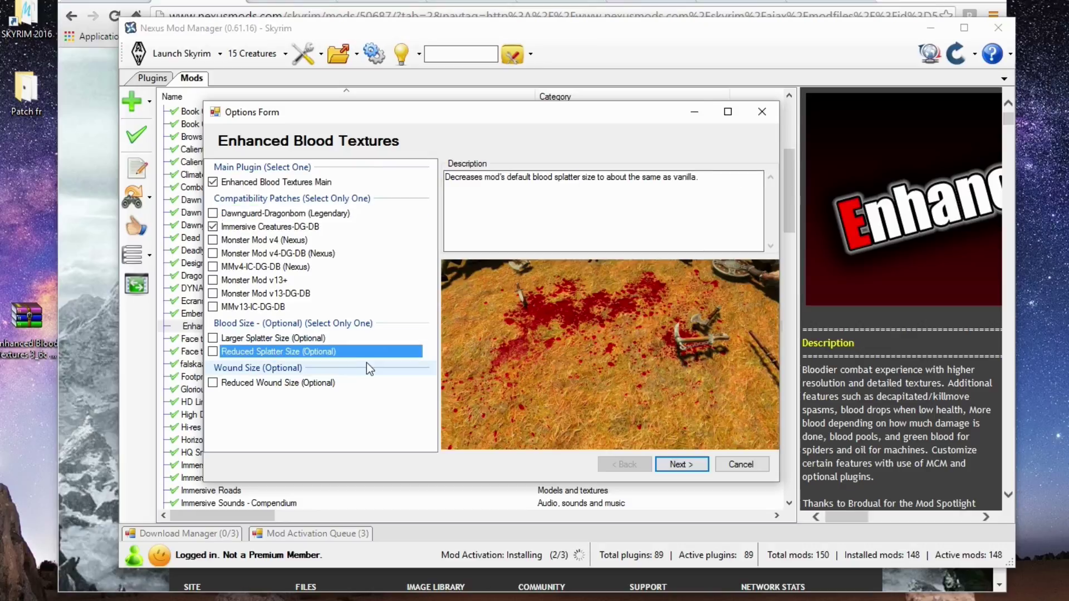
{"action": "left_click", "coordinate": [213, 352]}
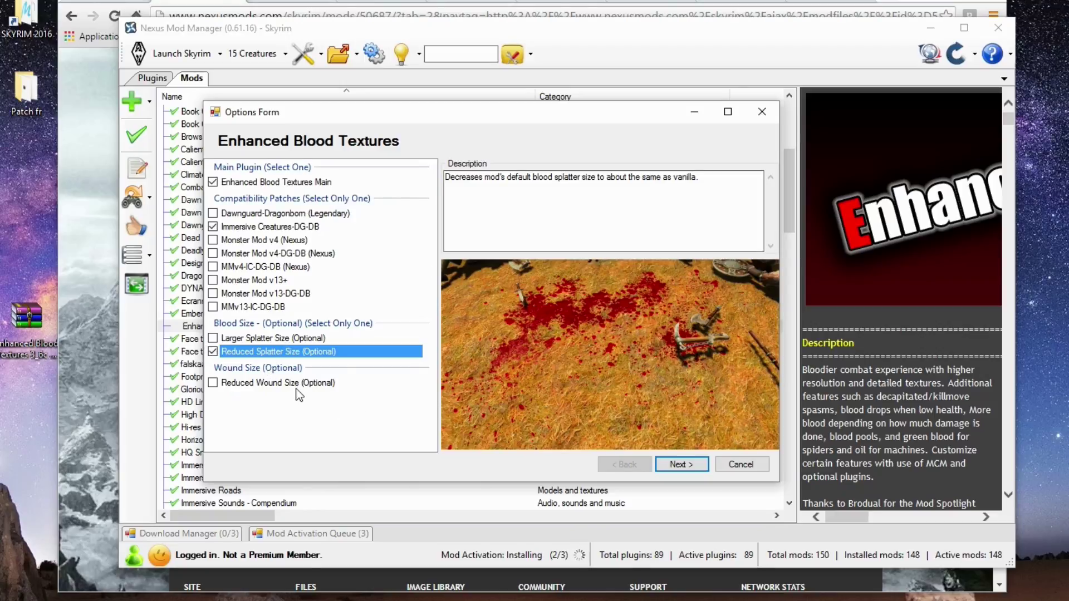
{"action": "left_click", "coordinate": [255, 387]}
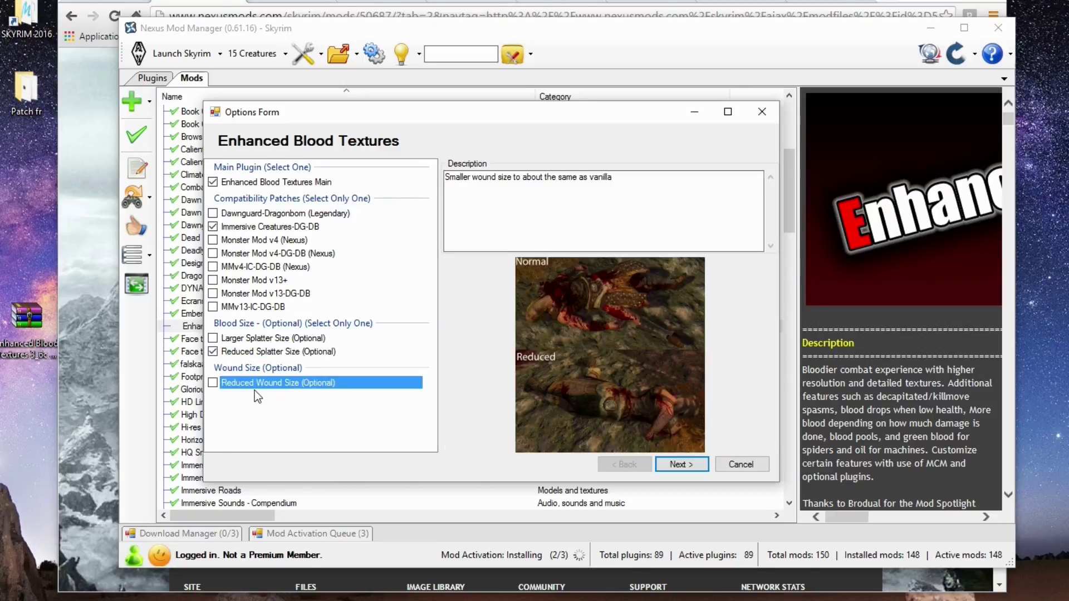
{"action": "left_click", "coordinate": [680, 464]}
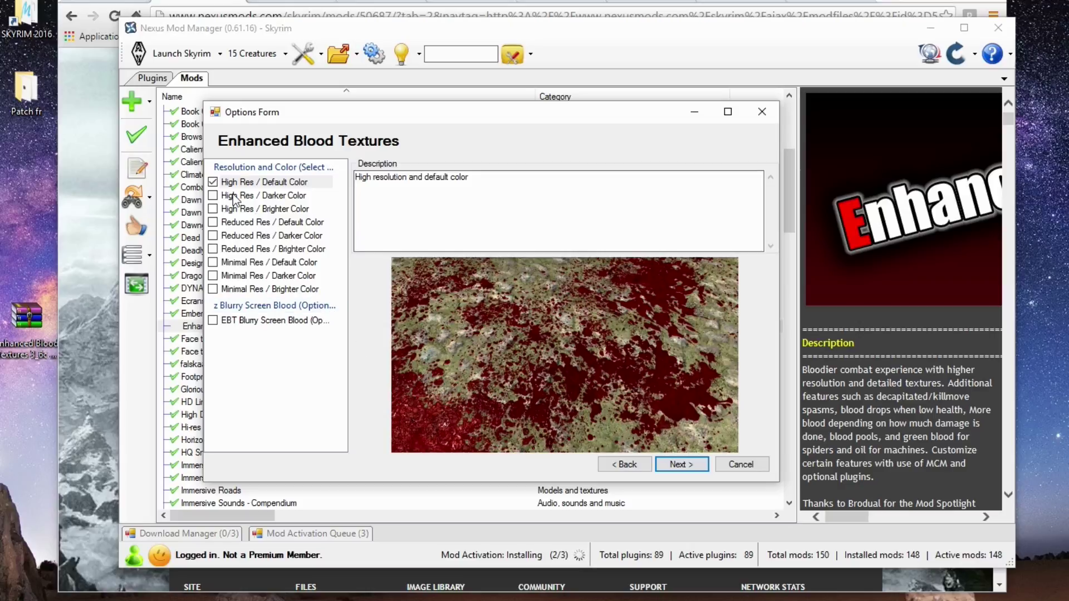
Choose High Res / Darker Color and enable EBT Blurry Screen Blood, continuing to the alternate blood textures.
{"action": "left_click", "coordinate": [213, 196]}
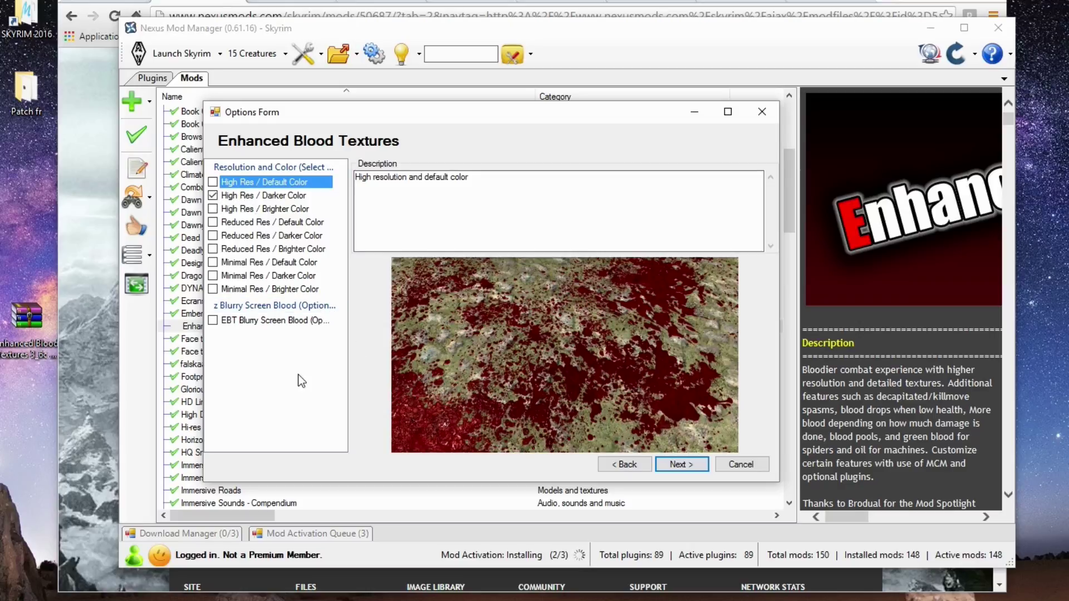
{"action": "left_click", "coordinate": [233, 322]}
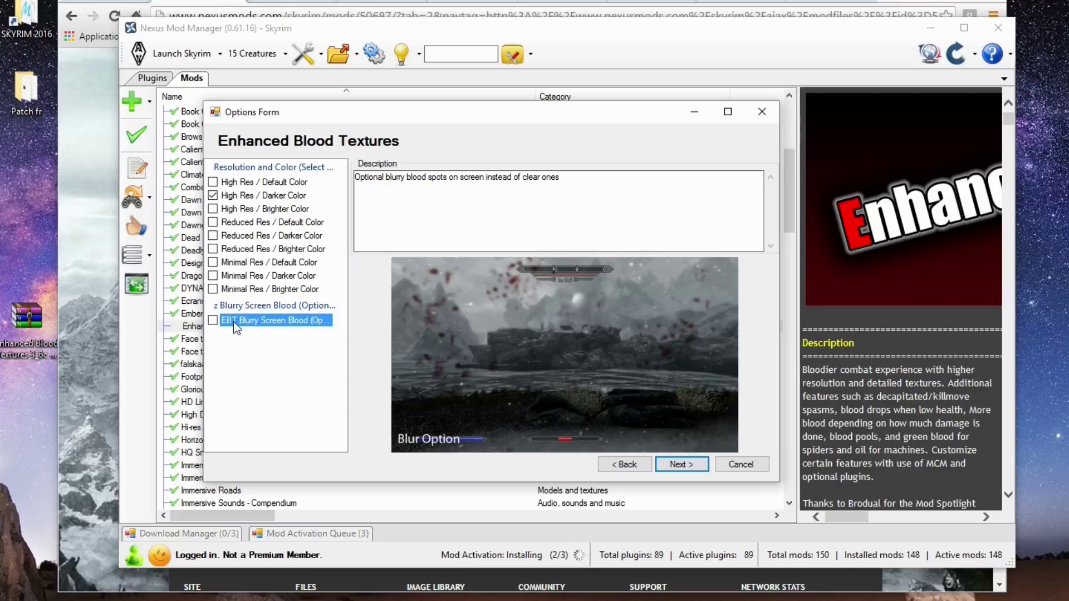
{"action": "left_click", "coordinate": [213, 320]}
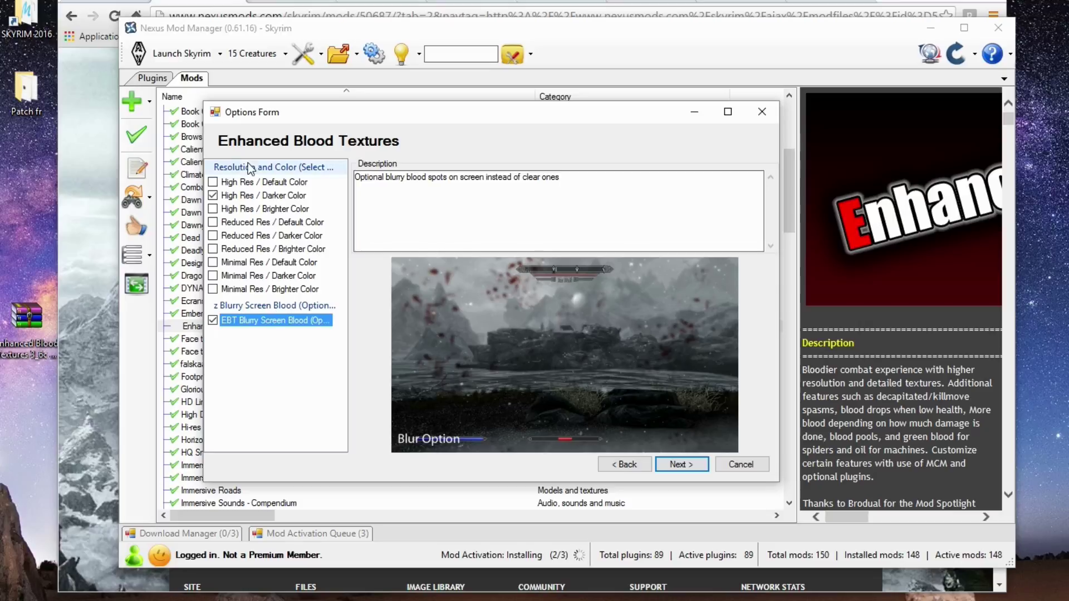
{"action": "left_click", "coordinate": [689, 464]}
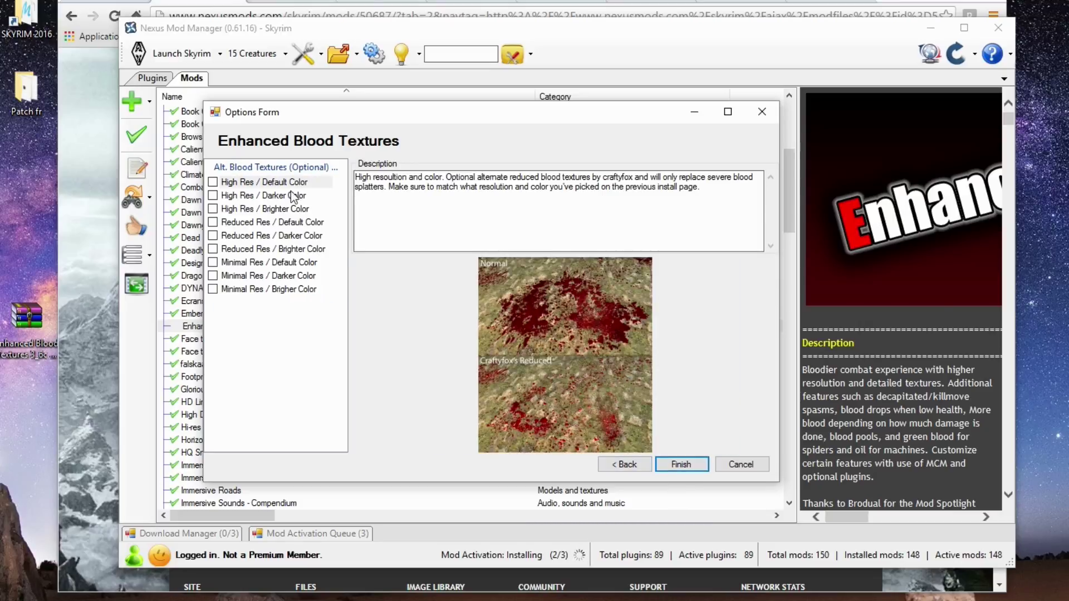
Select High Res / Darker Color for the alternate blood textures and finish the Enhanced Blood Textures installer.
{"action": "left_click", "coordinate": [233, 192]}
{"action": "left_click", "coordinate": [213, 195]}
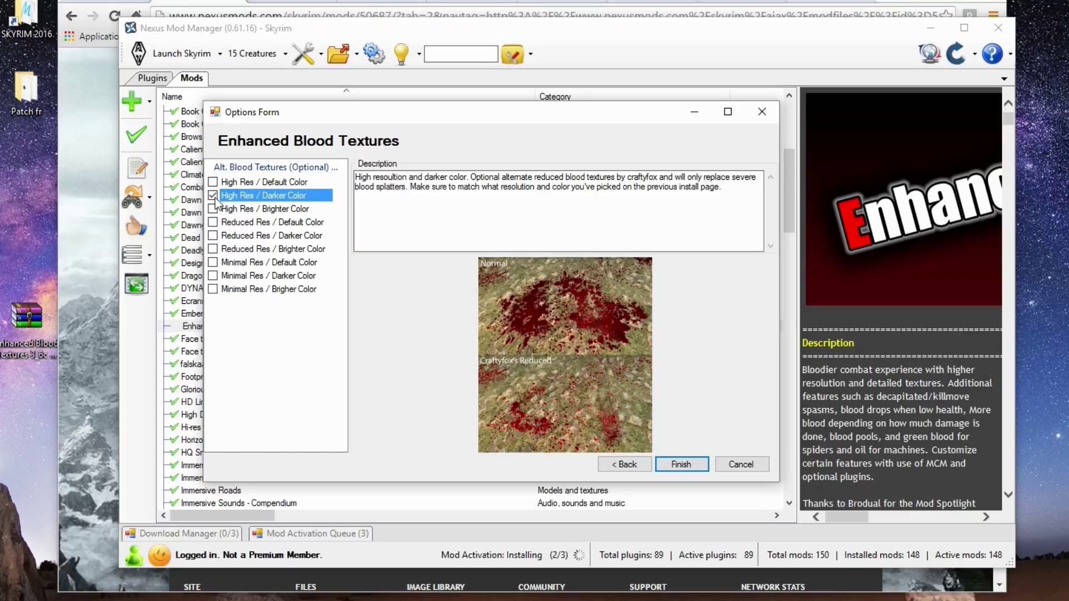
{"action": "left_click", "coordinate": [695, 466]}
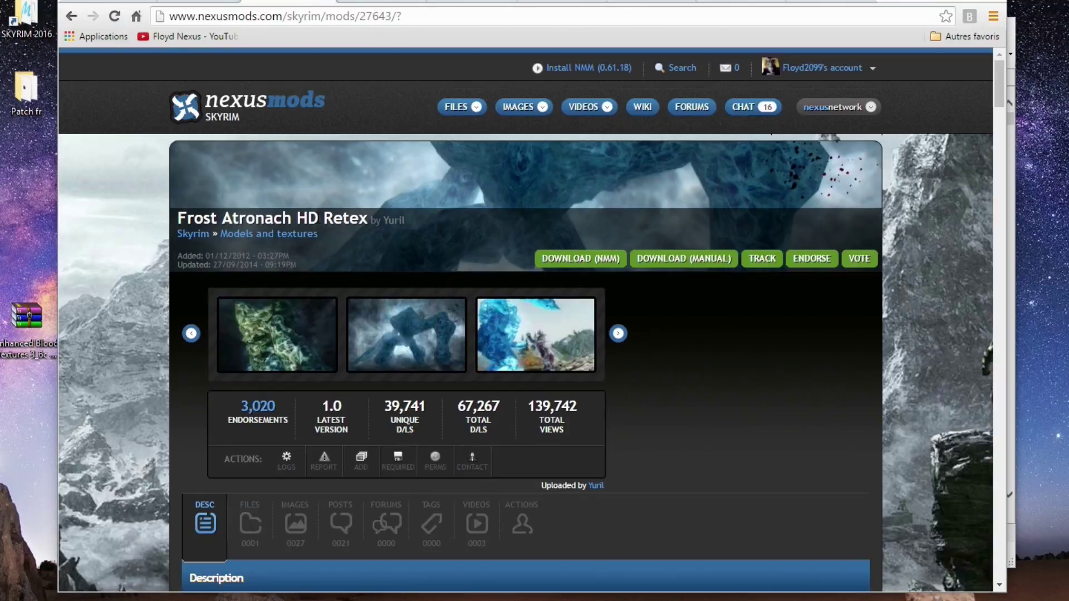
Delete the Enhanced Blood Textures archive from the desktop.
{"action": "scroll", "coordinate": [136, 335], "scroll_direction": "down", "scroll_amount": 3}
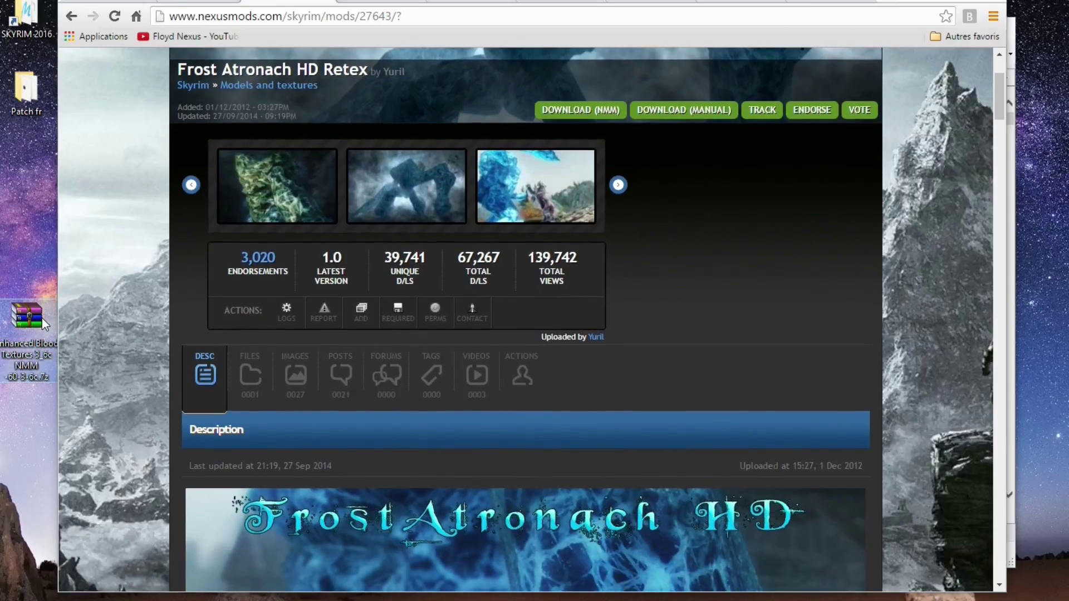
{"action": "key", "text": "Delete"}
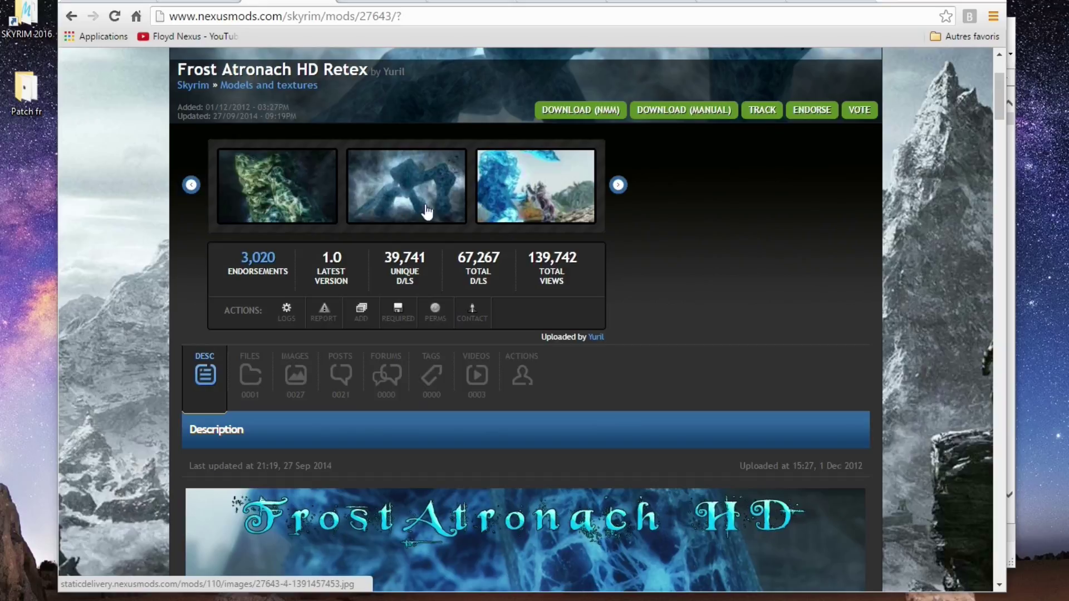
View the second and third preview images of Frost Atronach HD Retex at full size and look over its description.
{"action": "left_click", "coordinate": [365, 184]}
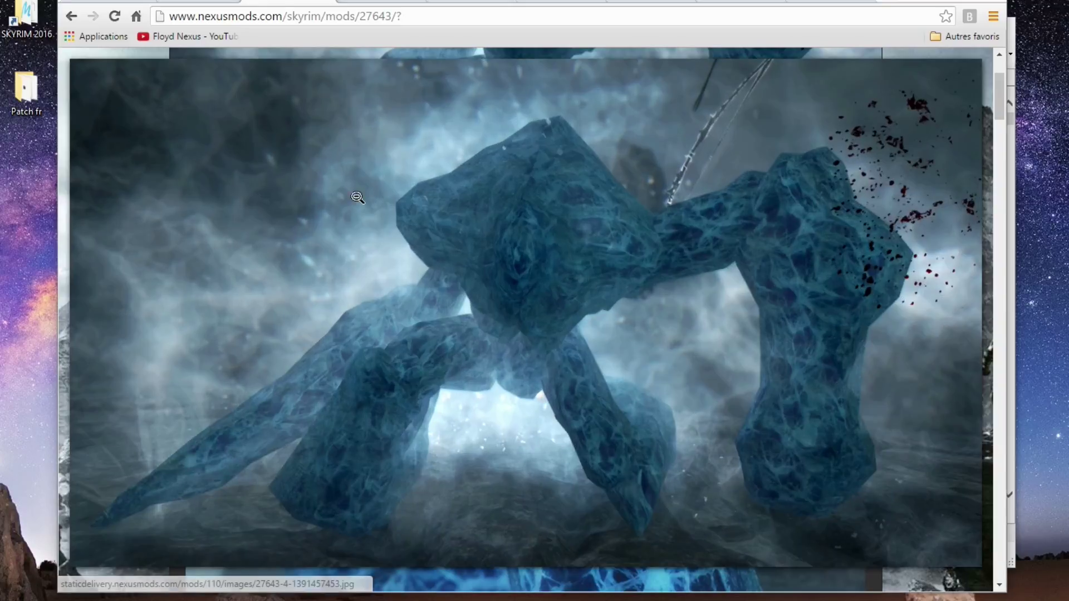
{"action": "left_click", "coordinate": [543, 221]}
{"action": "left_click", "coordinate": [521, 181]}
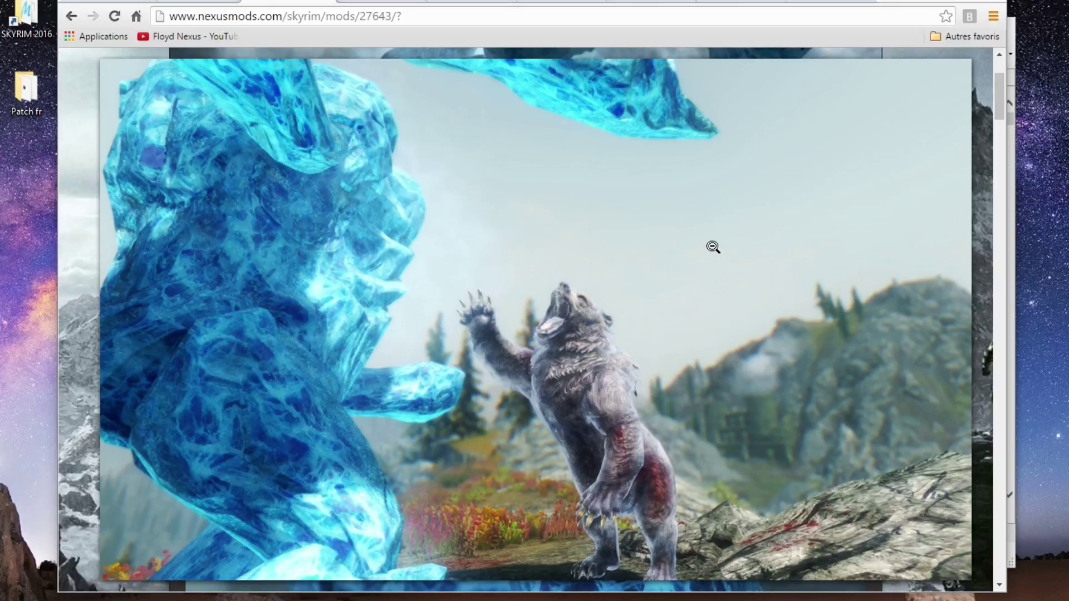
{"action": "left_click", "coordinate": [711, 244]}
{"action": "scroll", "coordinate": [109, 302], "scroll_direction": "down", "scroll_amount": 9}
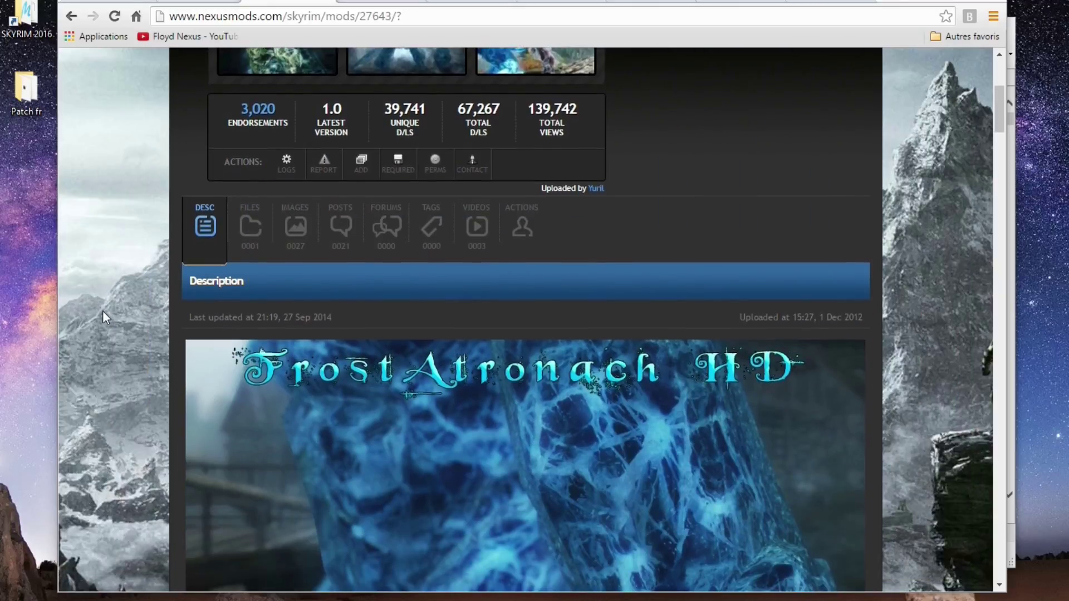
{"action": "scroll", "coordinate": [114, 310], "scroll_direction": "up", "scroll_amount": 5}
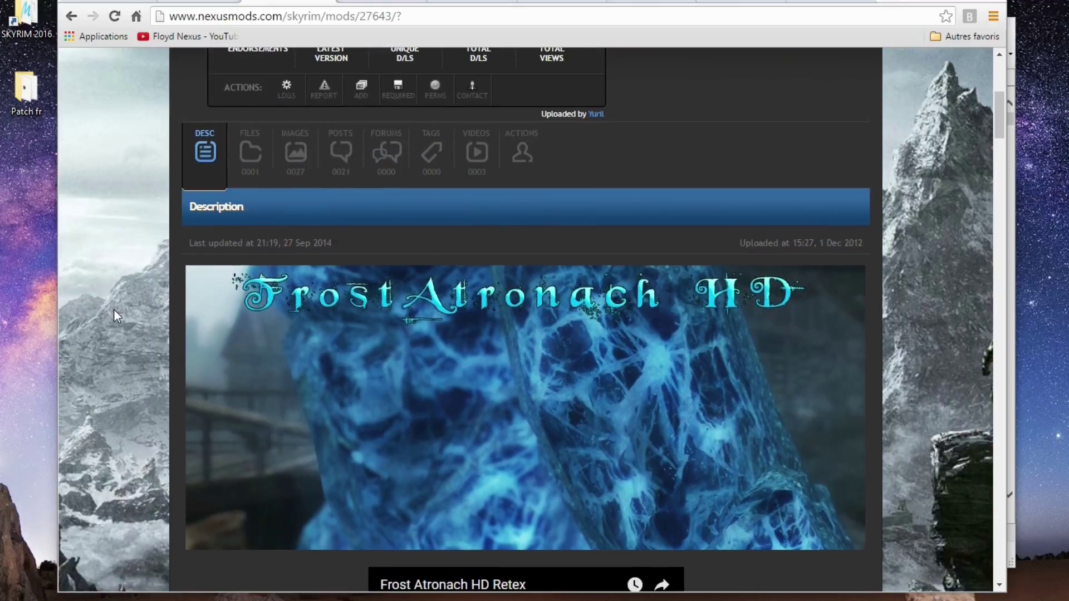
Download the main file "Fraost Atronach HD" of Frost Atronach HD Retex with the mod manager.
{"action": "left_click", "coordinate": [252, 167]}
{"action": "scroll", "coordinate": [148, 258], "scroll_direction": "down", "scroll_amount": 3}
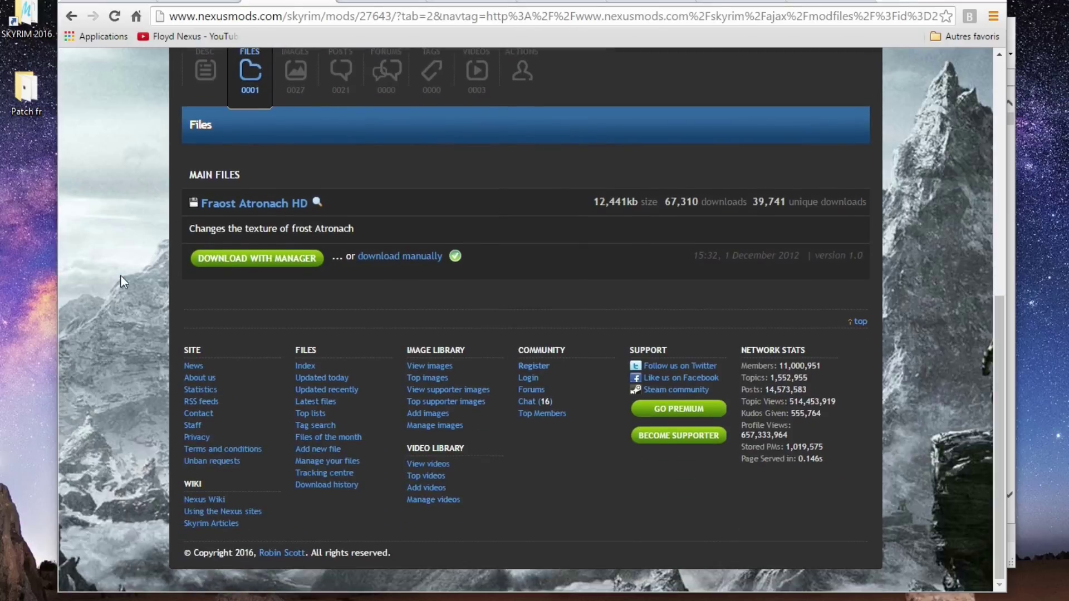
{"action": "left_click", "coordinate": [284, 266]}
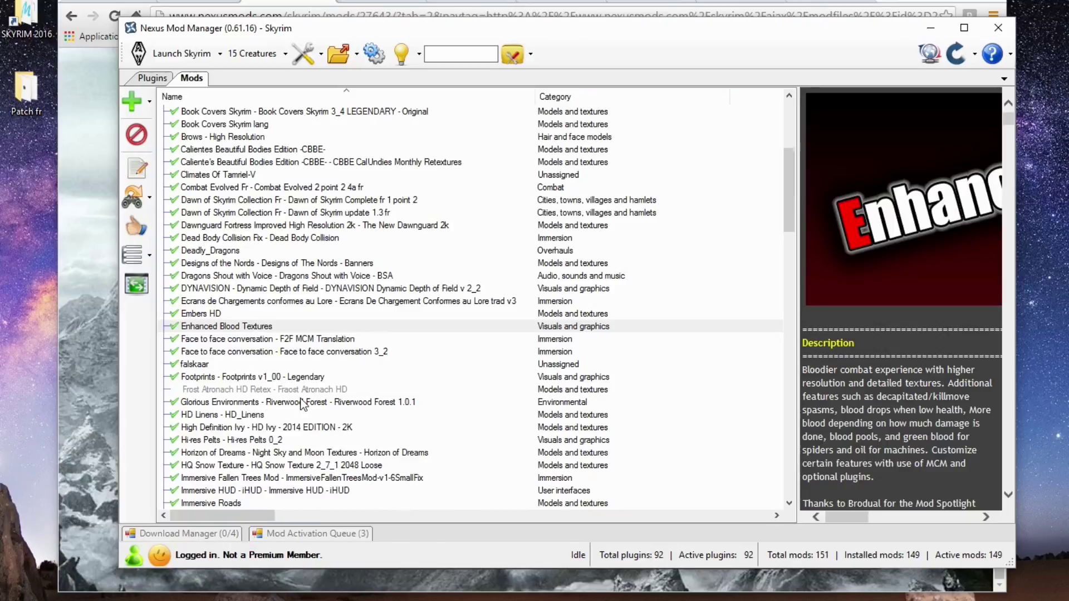
Activate the Frost Atronach HD Retex mod in Nexus Mod Manager.
{"action": "left_click", "coordinate": [517, 389]}
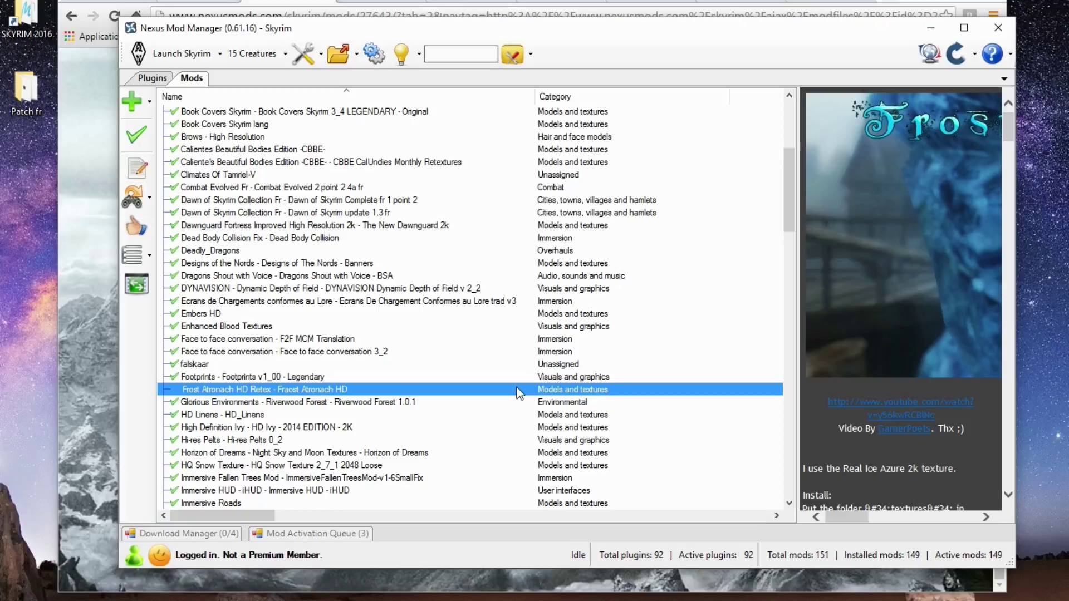
{"action": "left_click", "coordinate": [136, 134]}
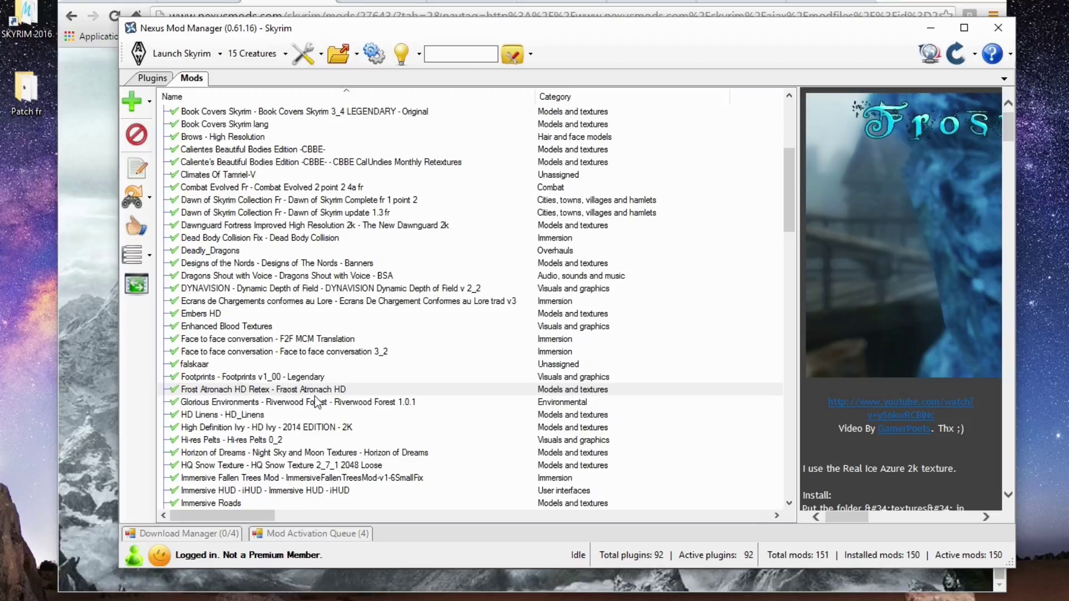
Open the Bellyaches HD Dragon Replacer Pack page in the browser and view its second and third preview images at full size.
{"action": "left_click", "coordinate": [379, 2]}
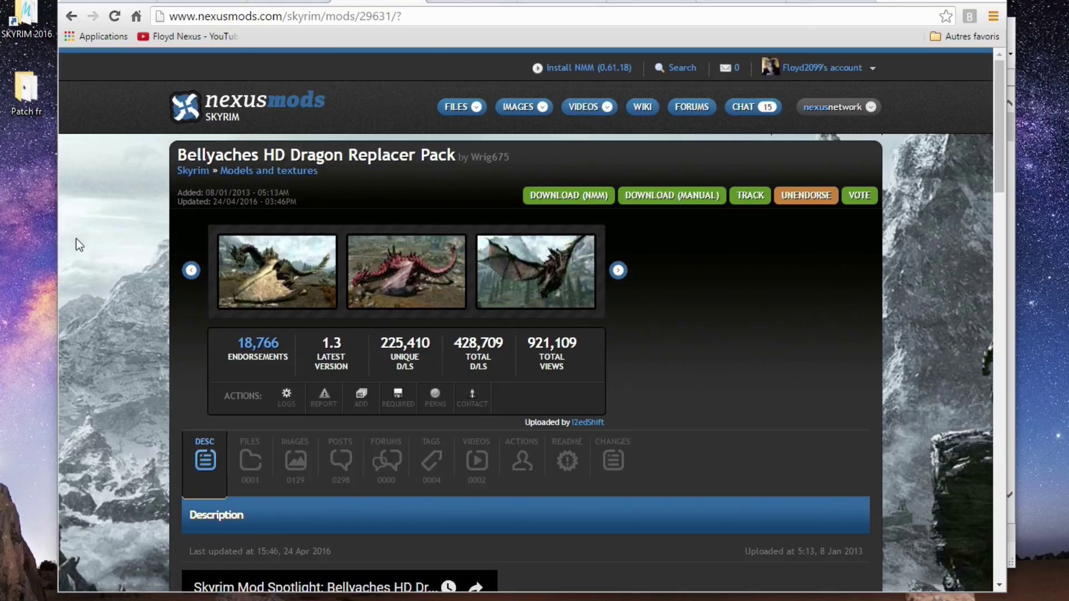
{"action": "scroll", "coordinate": [79, 239], "scroll_direction": "down", "scroll_amount": 5}
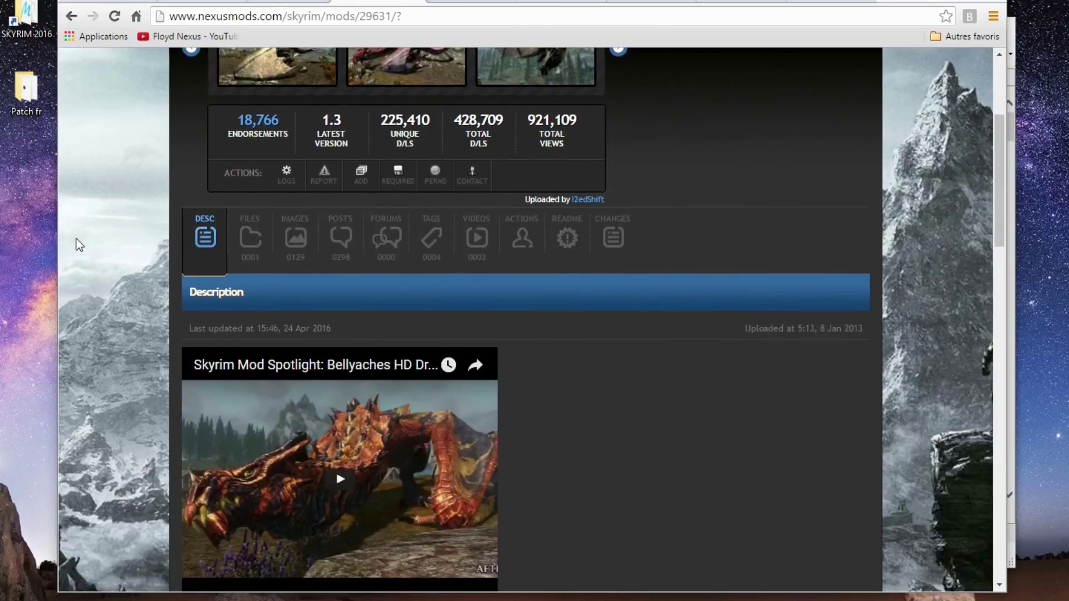
{"action": "scroll", "coordinate": [78, 239], "scroll_direction": "up", "scroll_amount": 1}
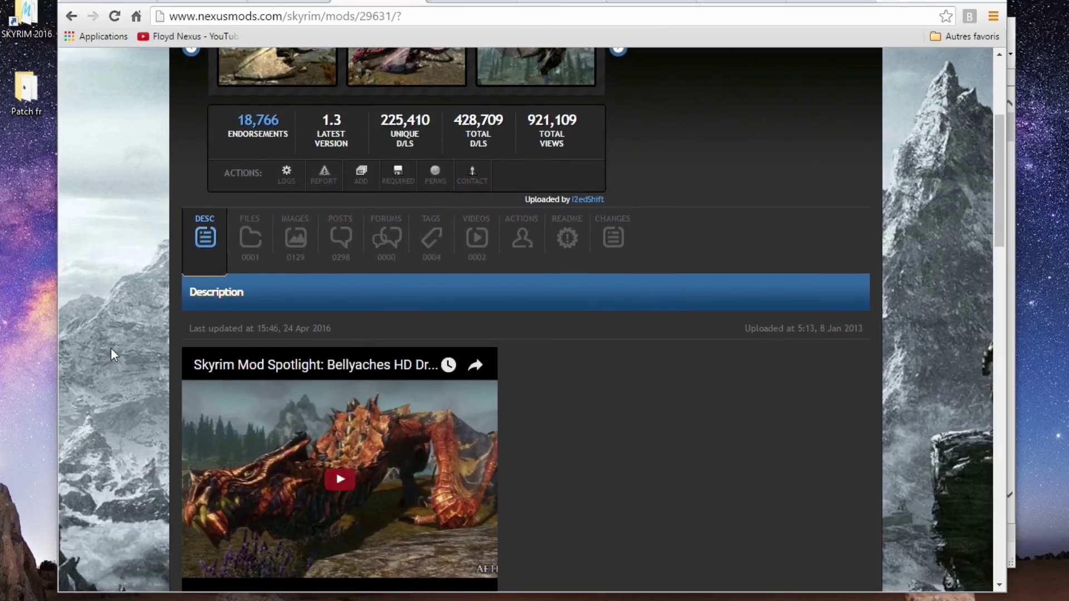
{"action": "scroll", "coordinate": [167, 328], "scroll_direction": "up", "scroll_amount": 4}
{"action": "left_click", "coordinate": [364, 276]}
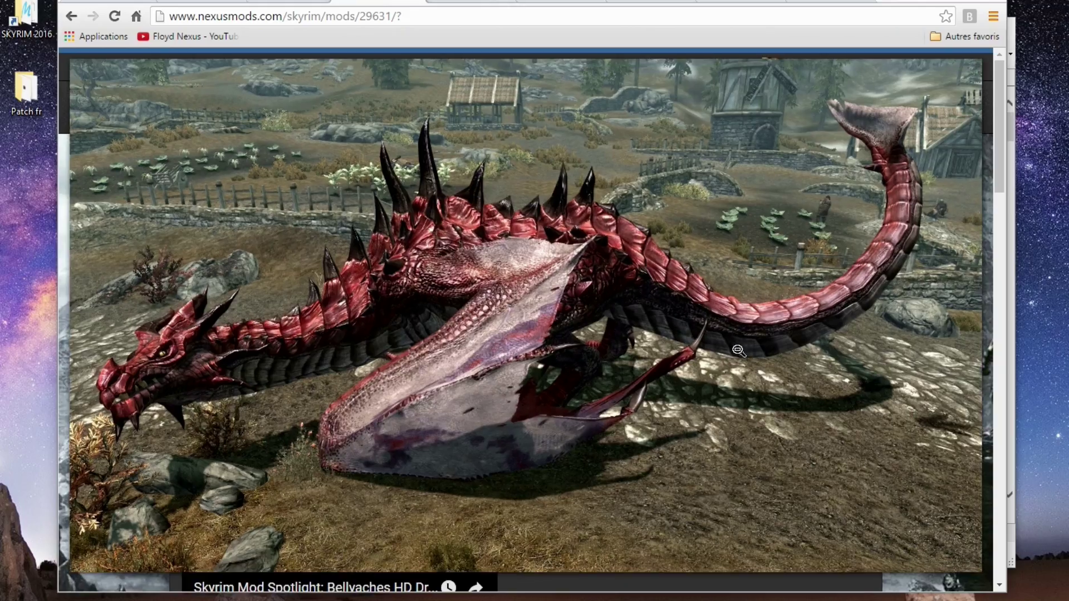
{"action": "left_click", "coordinate": [612, 340]}
{"action": "left_click", "coordinate": [531, 285]}
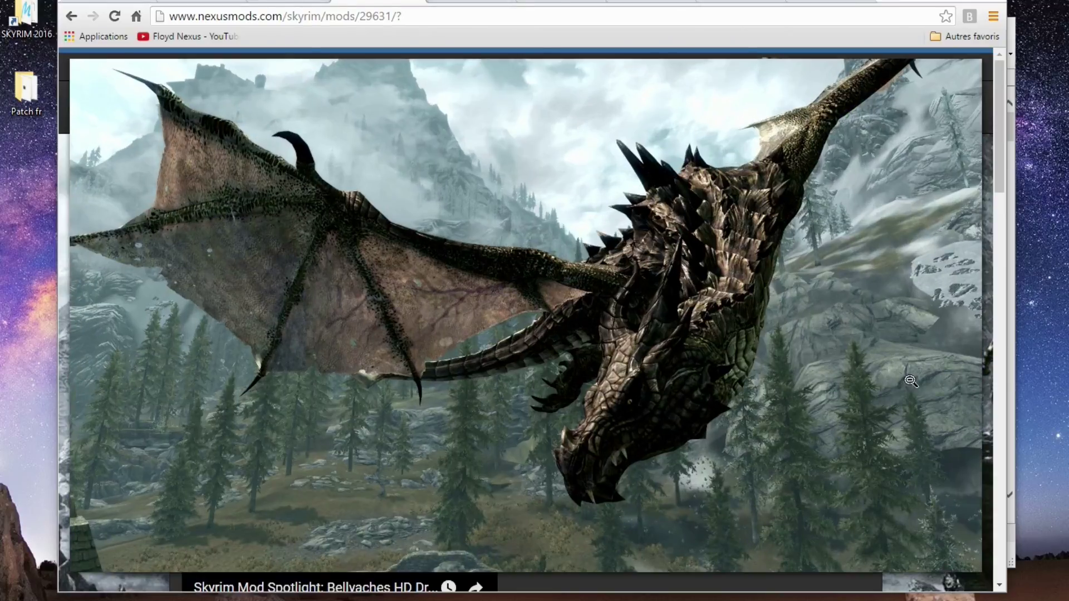
{"action": "left_click", "coordinate": [911, 381]}
Download the main file of Bellyaches HD Dragon Replacer Pack with the mod manager.
{"action": "scroll", "coordinate": [167, 315], "scroll_direction": "down", "scroll_amount": 3}
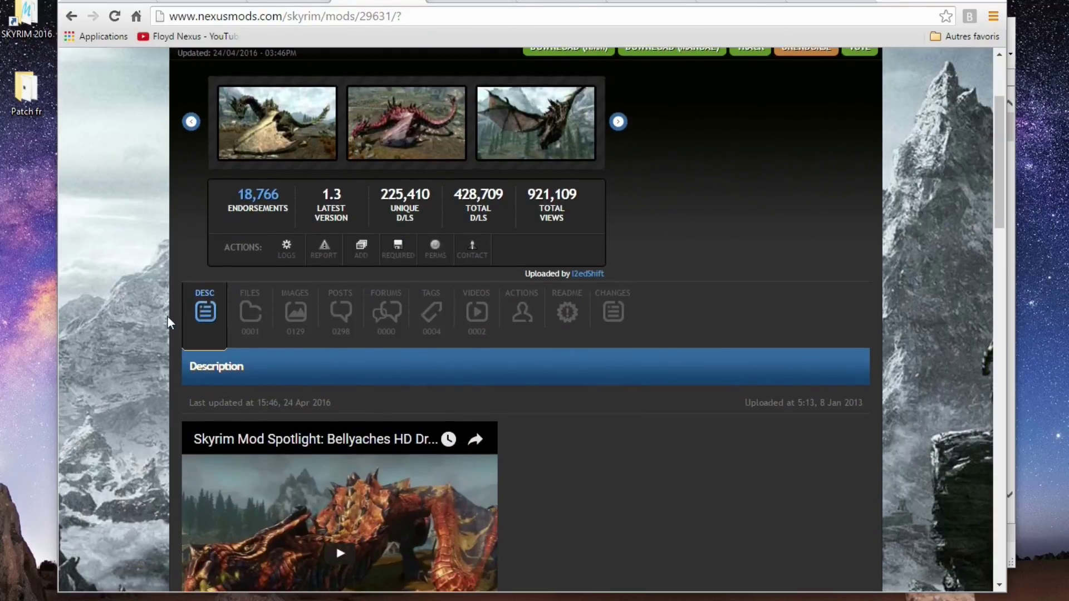
{"action": "left_click", "coordinate": [251, 314]}
{"action": "scroll", "coordinate": [75, 290], "scroll_direction": "down", "scroll_amount": 4}
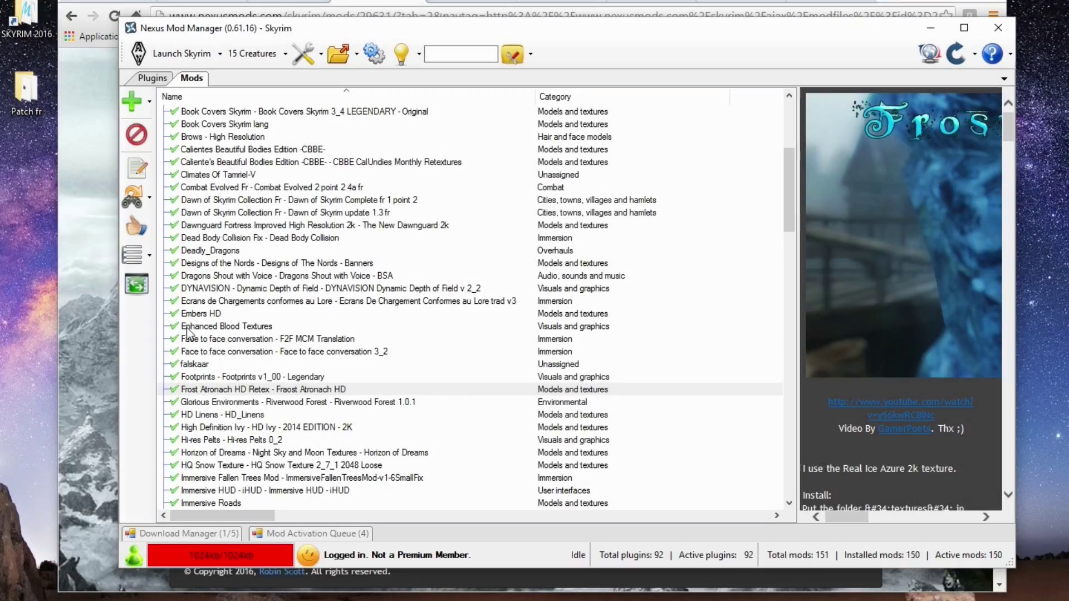
Find "Bellyaches HD Dragon Replacer Pack - Bellyache HD Dragon Replacer Final" in the mod list and activate it.
{"action": "scroll", "coordinate": [450, 264], "scroll_direction": "down", "scroll_amount": 20}
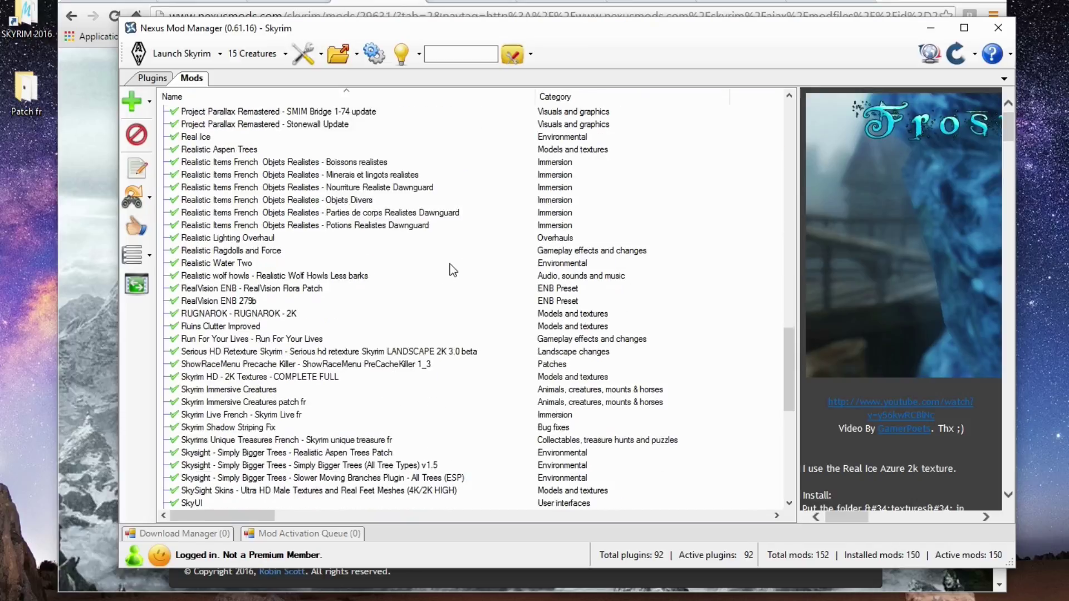
{"action": "scroll", "coordinate": [450, 264], "scroll_direction": "down", "scroll_amount": 11}
{"action": "scroll", "coordinate": [450, 264], "scroll_direction": "up", "scroll_amount": 5}
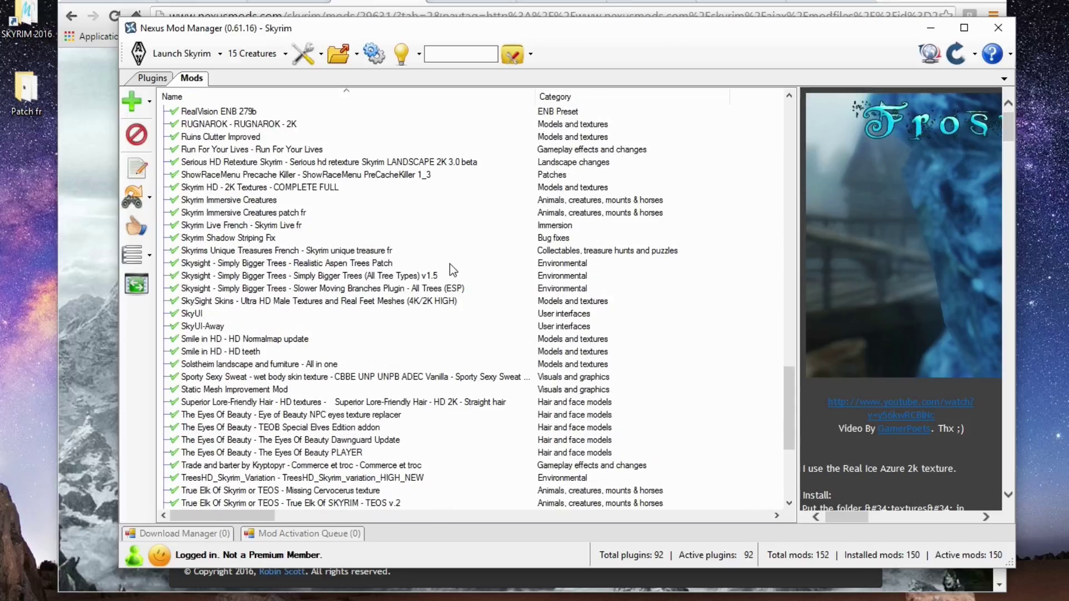
{"action": "scroll", "coordinate": [450, 264], "scroll_direction": "up", "scroll_amount": 16}
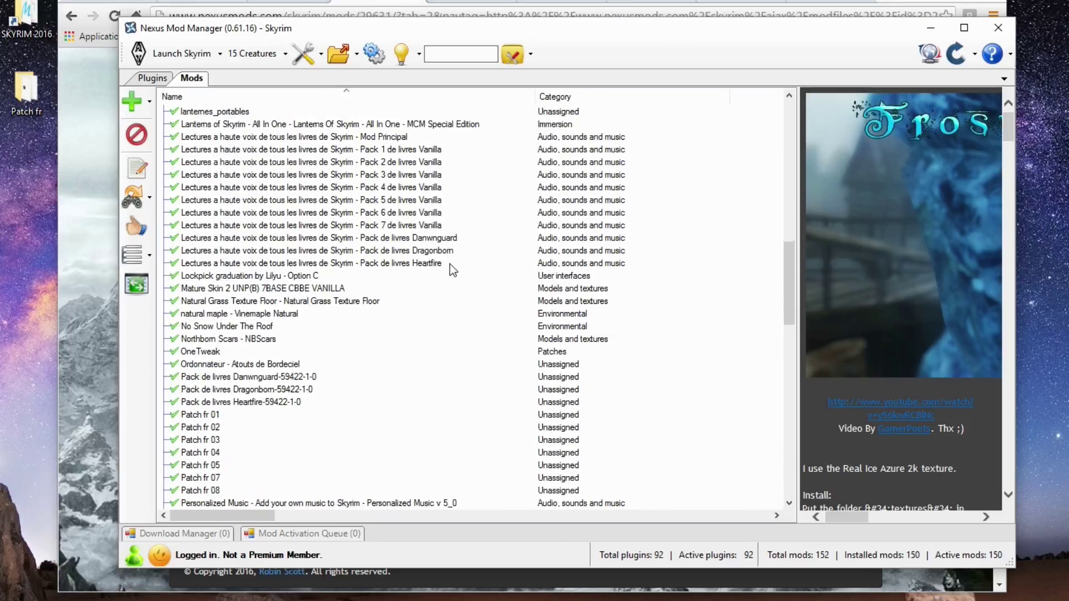
{"action": "scroll", "coordinate": [450, 264], "scroll_direction": "up", "scroll_amount": 18}
{"action": "scroll", "coordinate": [449, 264], "scroll_direction": "down", "scroll_amount": 1}
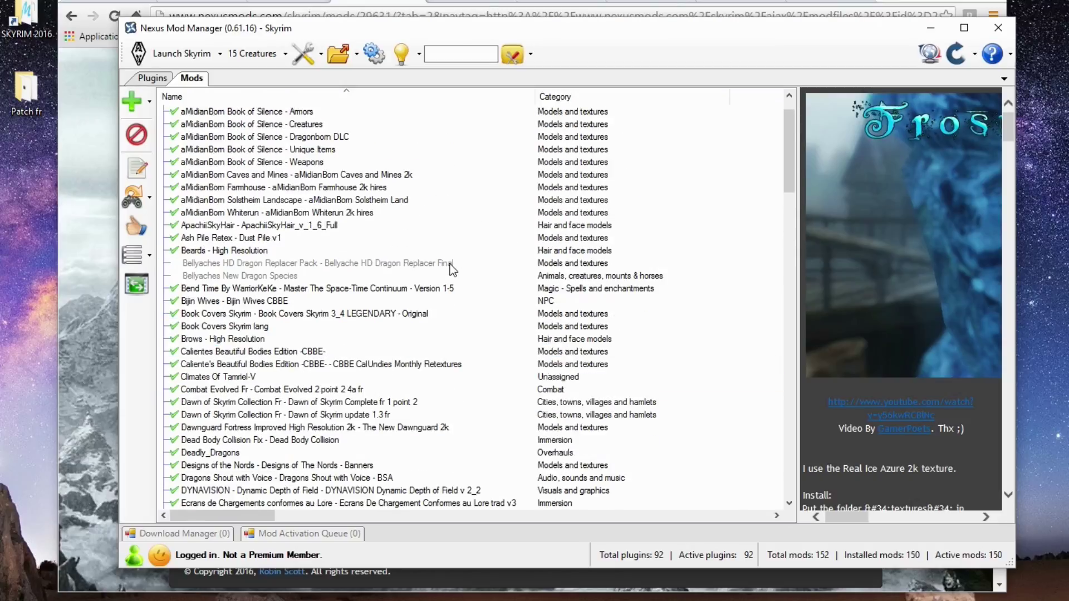
{"action": "left_click", "coordinate": [352, 265]}
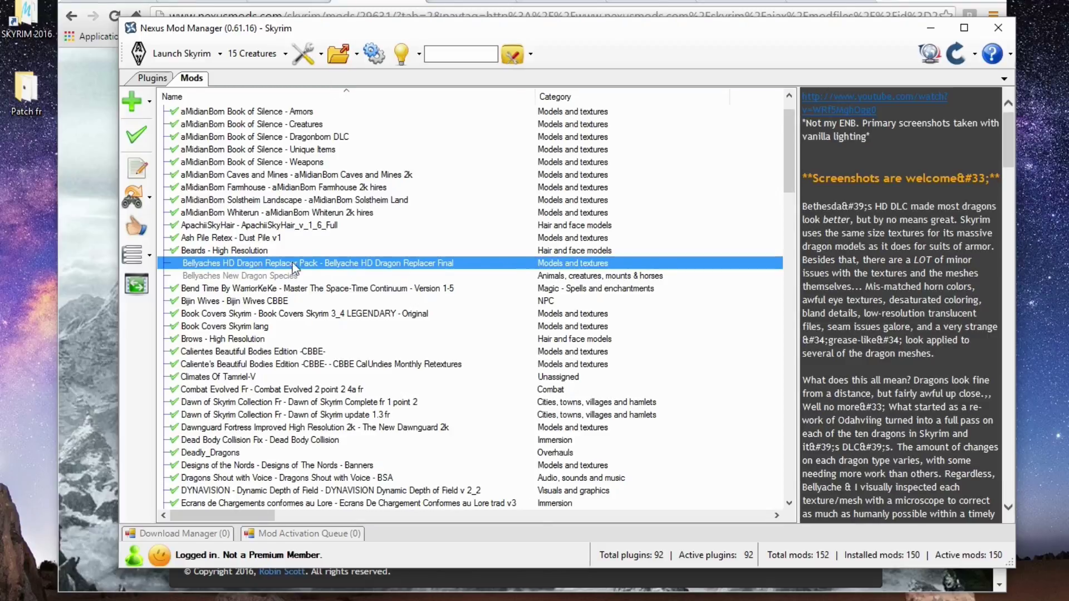
{"action": "left_click", "coordinate": [136, 134]}
Open the Bellyaches Animal and Creature Pack page in the browser and view its striped sabre cat preview image at full size.
{"action": "left_click", "coordinate": [453, 5]}
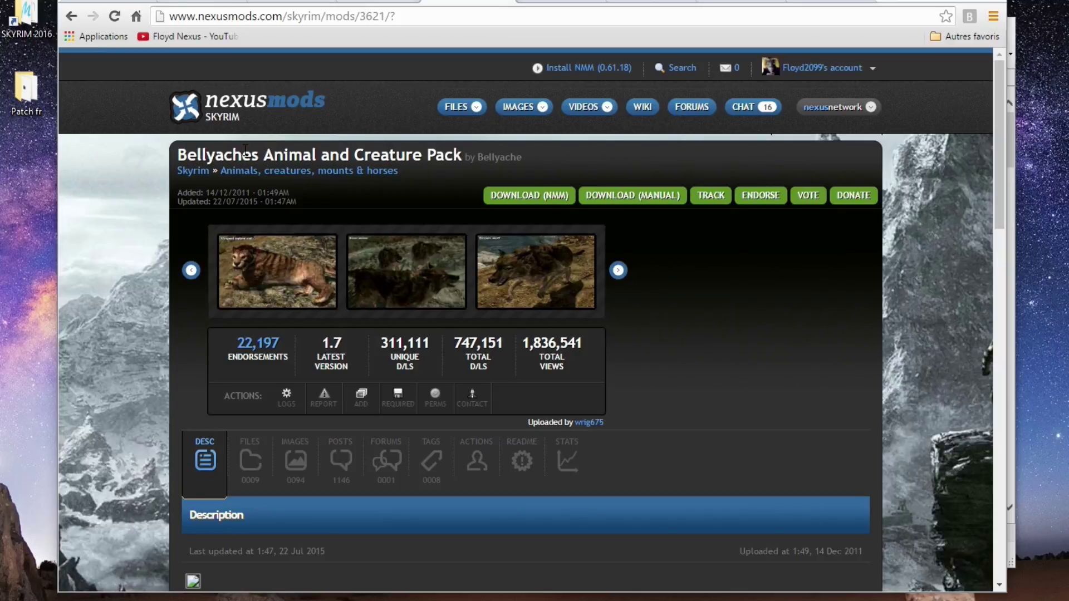
{"action": "left_click", "coordinate": [426, 297]}
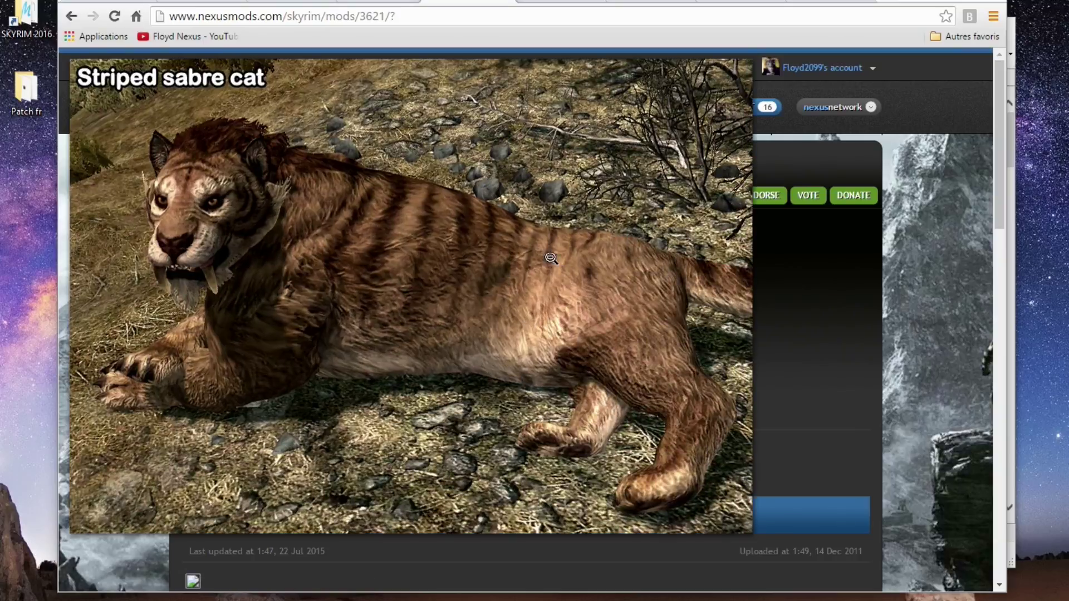
{"action": "left_click", "coordinate": [419, 296]}
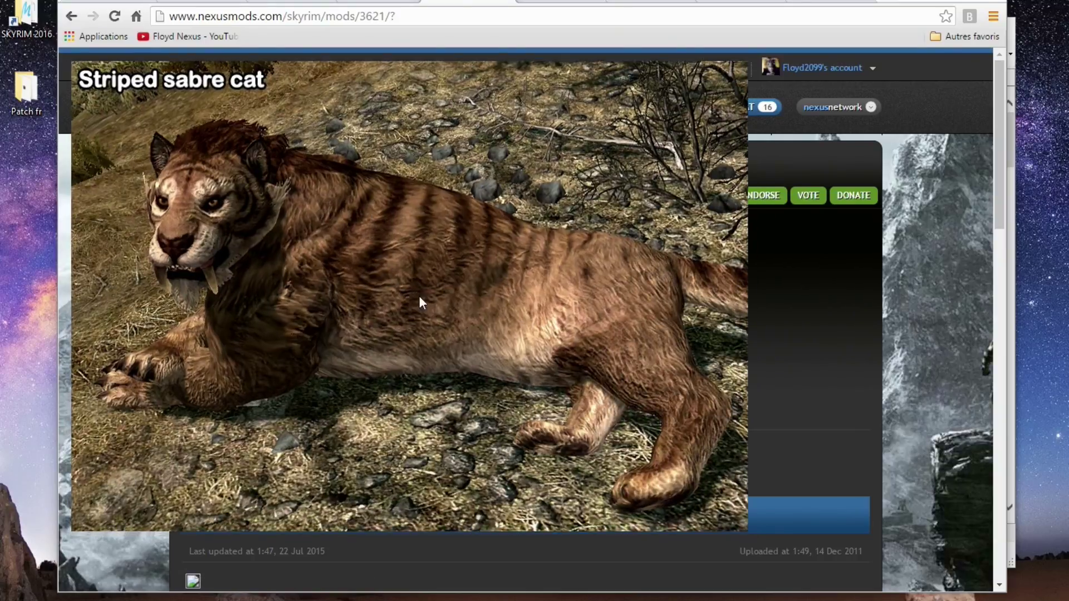
Download the main file "High Res Pack for NMM" of Bellyaches Animal and Creature Pack with the mod manager.
{"action": "scroll", "coordinate": [81, 233], "scroll_direction": "down", "scroll_amount": 4}
{"action": "left_click", "coordinate": [250, 238]}
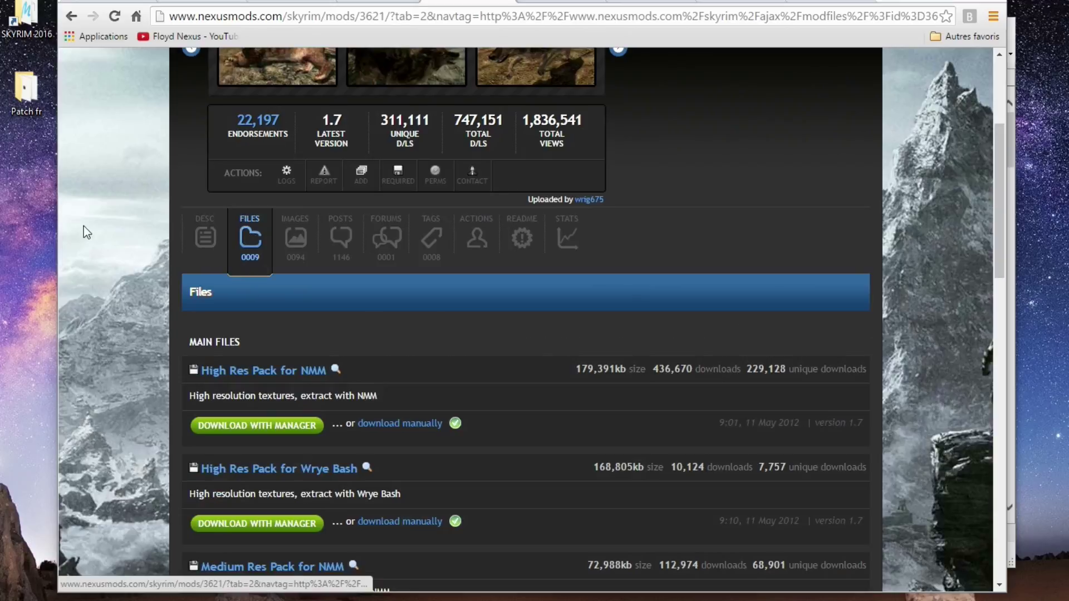
{"action": "scroll", "coordinate": [450, 296], "scroll_direction": "down", "scroll_amount": 4}
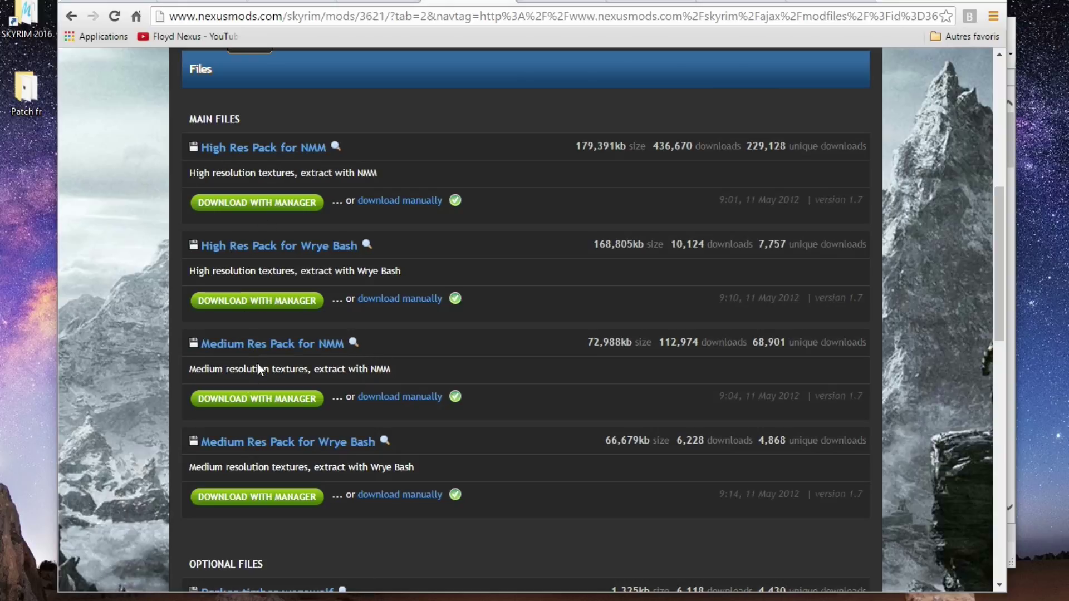
{"action": "left_click", "coordinate": [257, 202]}
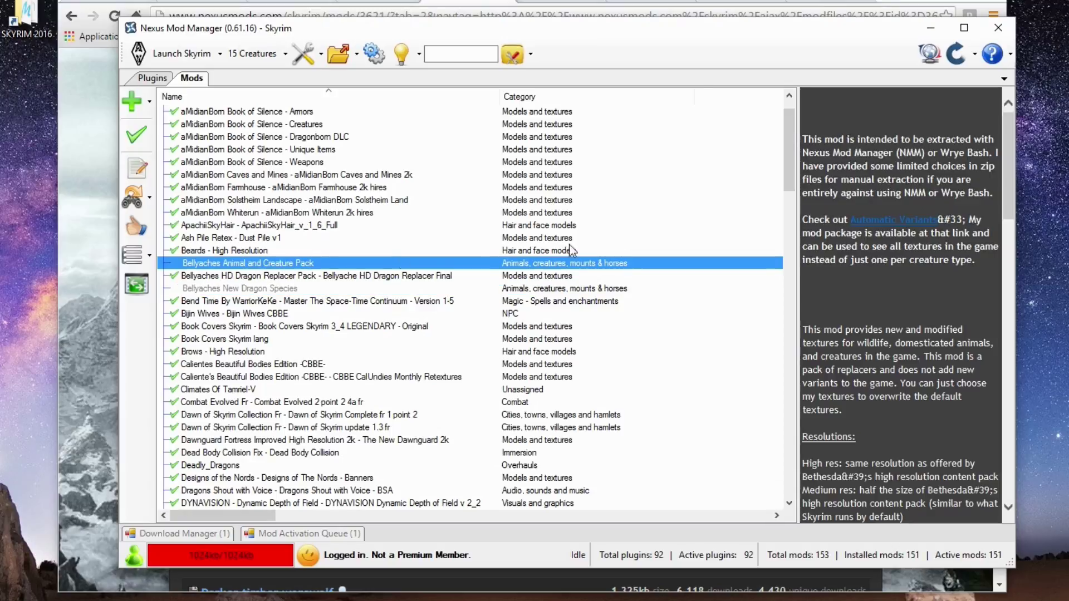
Activate Bellyaches Animal and Creature Pack and finish its installer with the option Bellyache's Choice.
{"action": "left_click", "coordinate": [135, 135]}
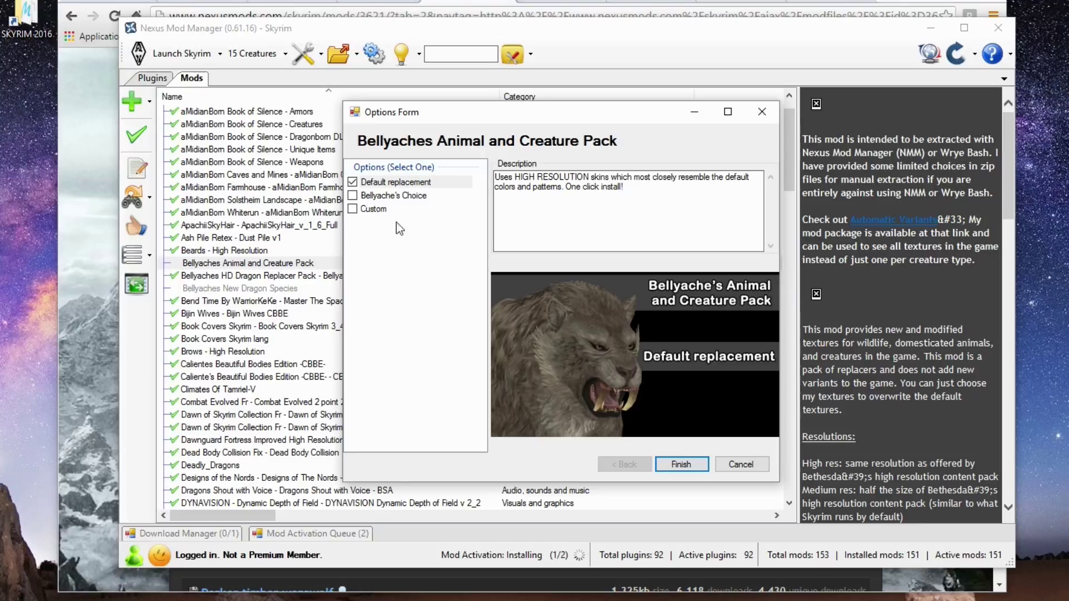
{"action": "left_click", "coordinate": [379, 210]}
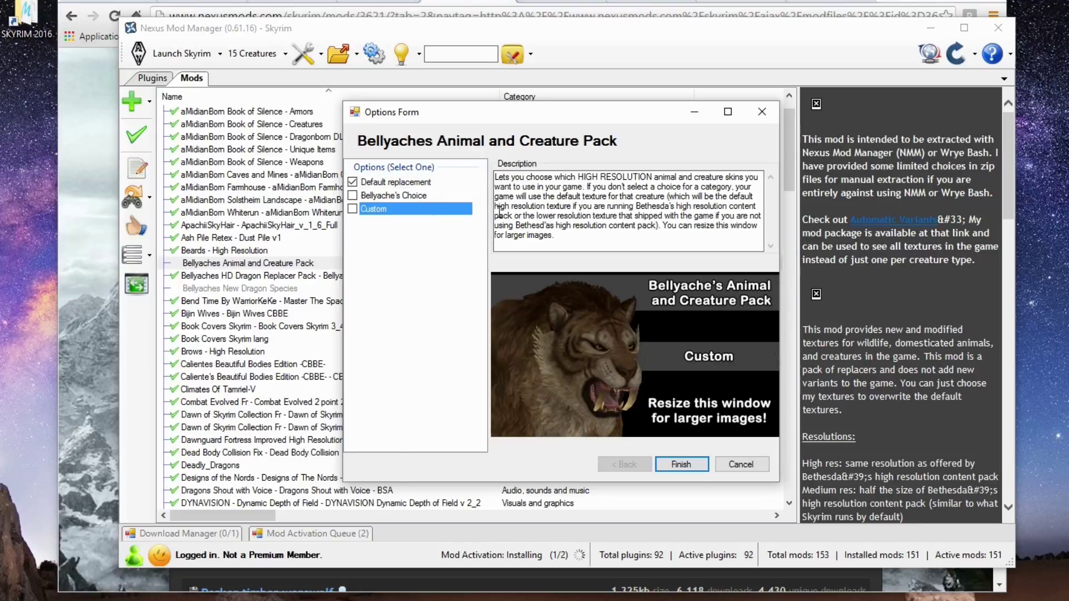
{"action": "left_click", "coordinate": [406, 195]}
{"action": "left_click", "coordinate": [353, 196]}
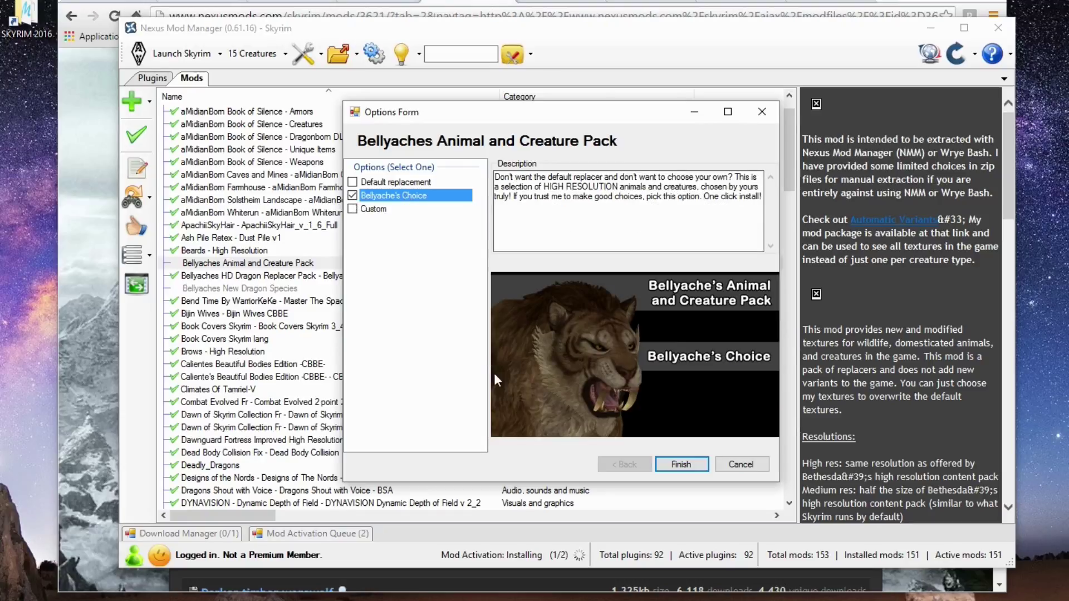
{"action": "left_click", "coordinate": [680, 464]}
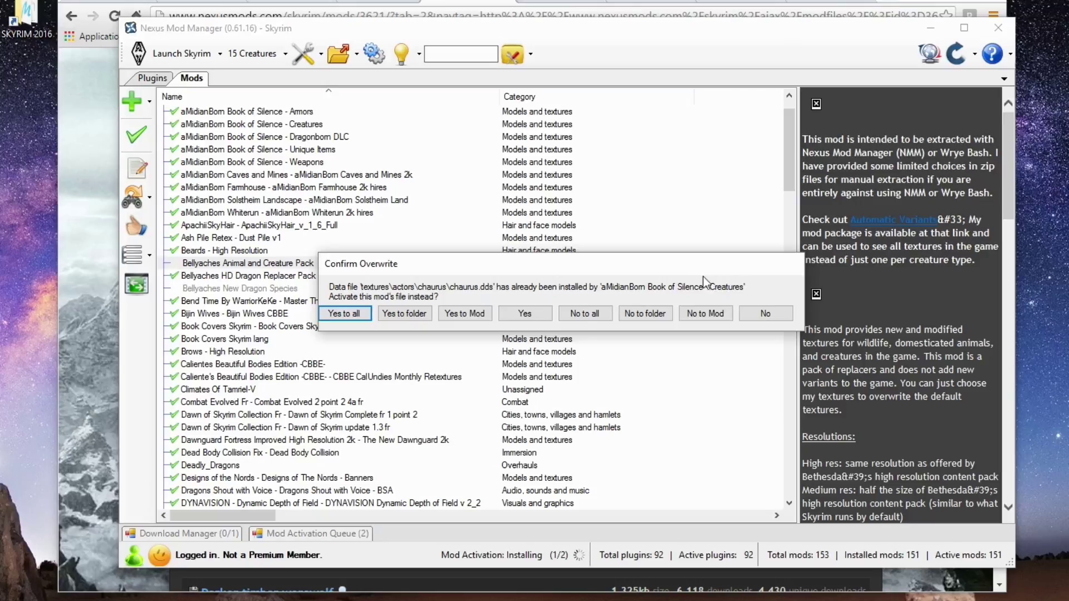
Allow the pack to overwrite all conflicting files of aMidianBorn Book of Silence - Creatures, True Elk Of Skyrim and The Eyes Of Beauty.
{"action": "left_click", "coordinate": [474, 313]}
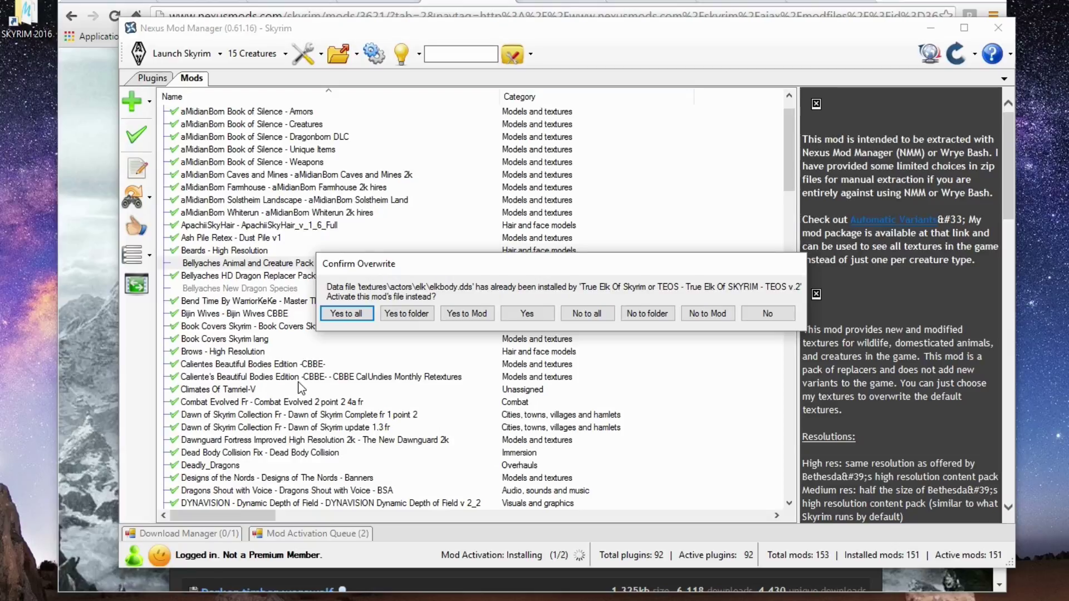
{"action": "left_click", "coordinate": [481, 315]}
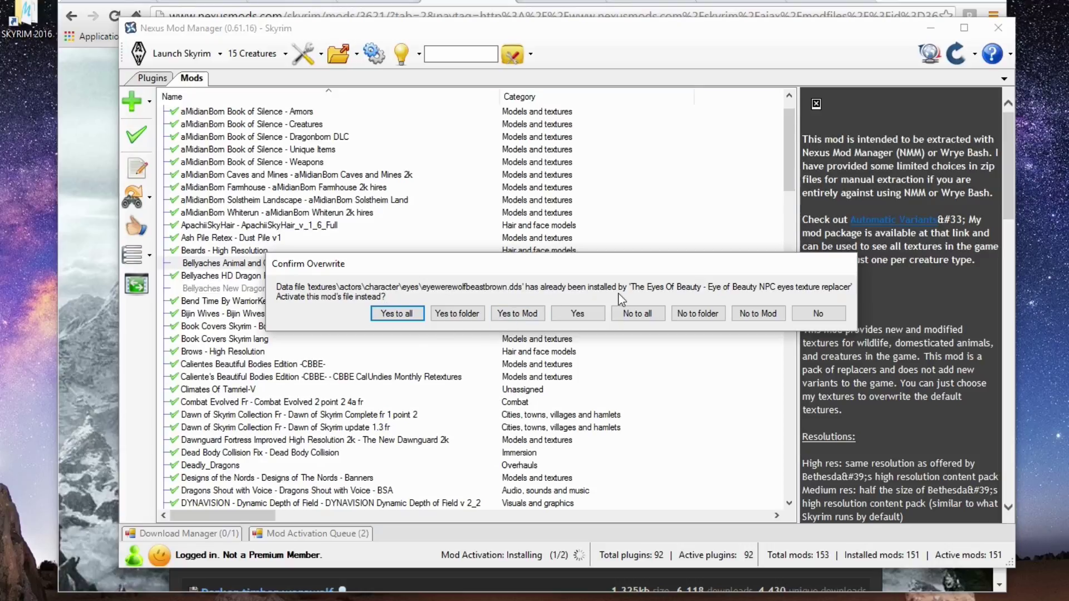
{"action": "left_click", "coordinate": [512, 313]}
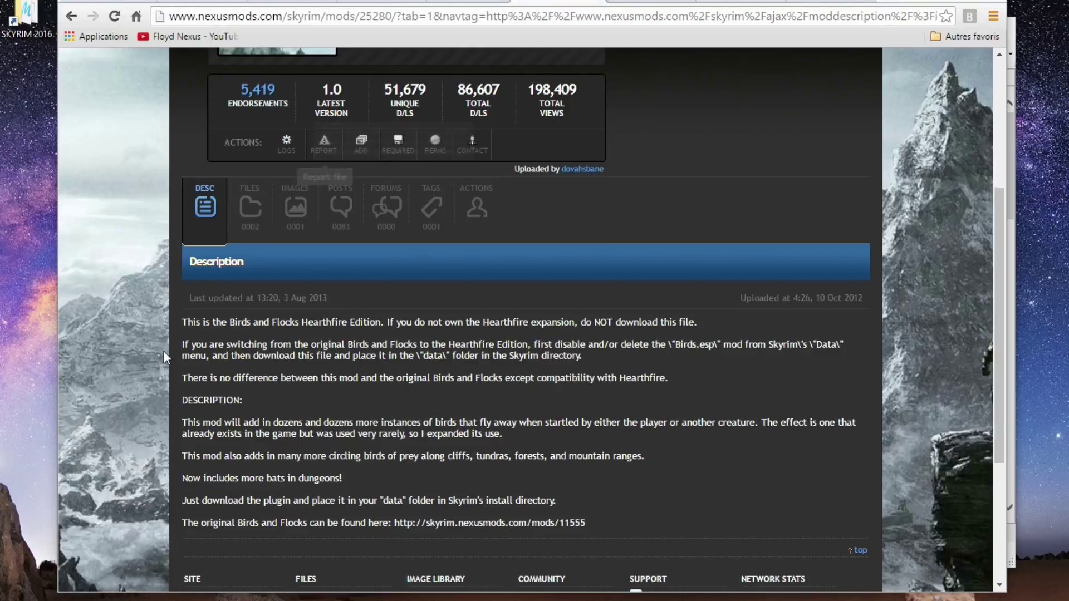
Download the "Birds and Flocks Hearthfire Edition Cleaned" file with the mod manager and activate it.
{"action": "scroll", "coordinate": [285, 244], "scroll_direction": "up", "scroll_amount": 4}
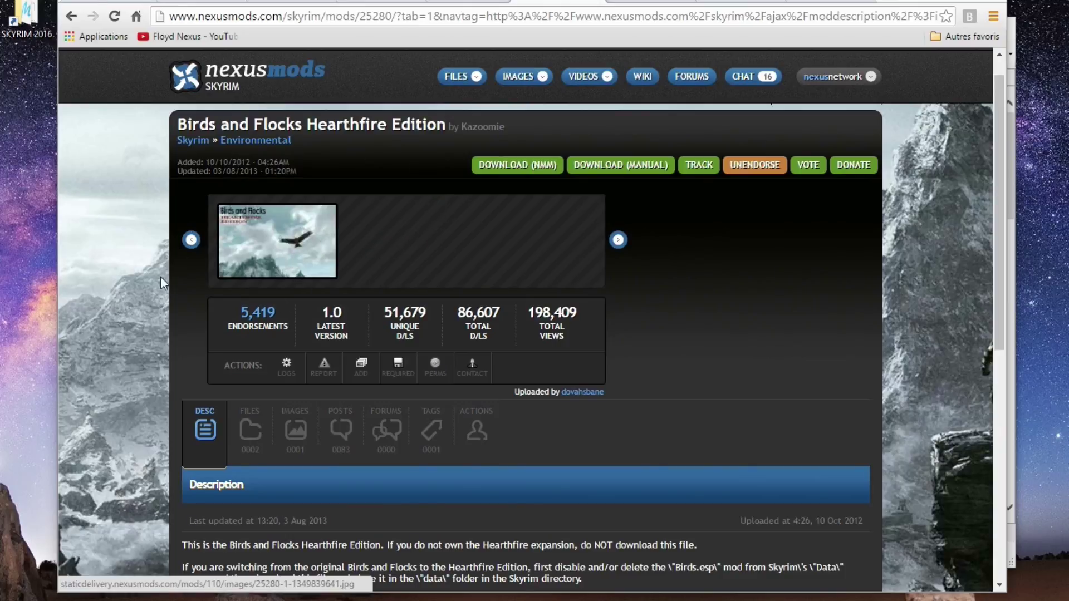
{"action": "scroll", "coordinate": [146, 316], "scroll_direction": "down", "scroll_amount": 3}
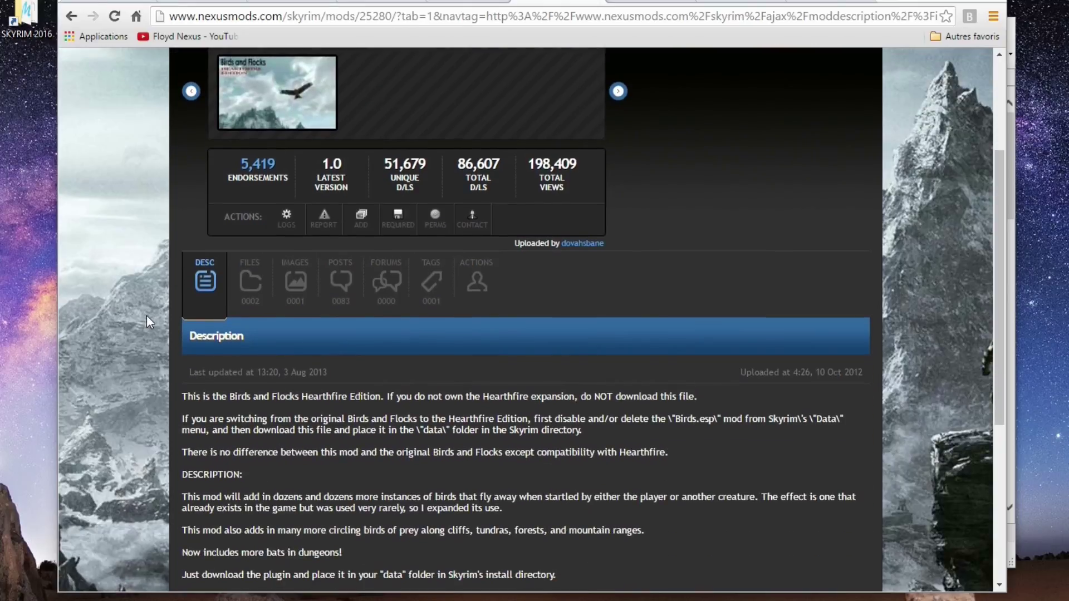
{"action": "left_click", "coordinate": [250, 282]}
{"action": "scroll", "coordinate": [139, 372], "scroll_direction": "down", "scroll_amount": 3}
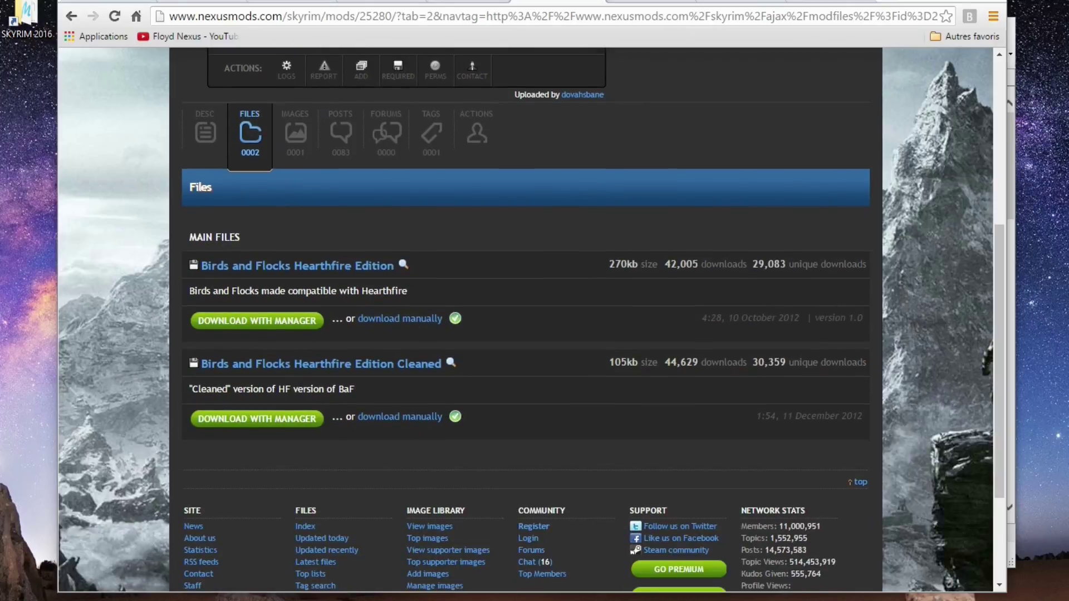
{"action": "left_click", "coordinate": [251, 422]}
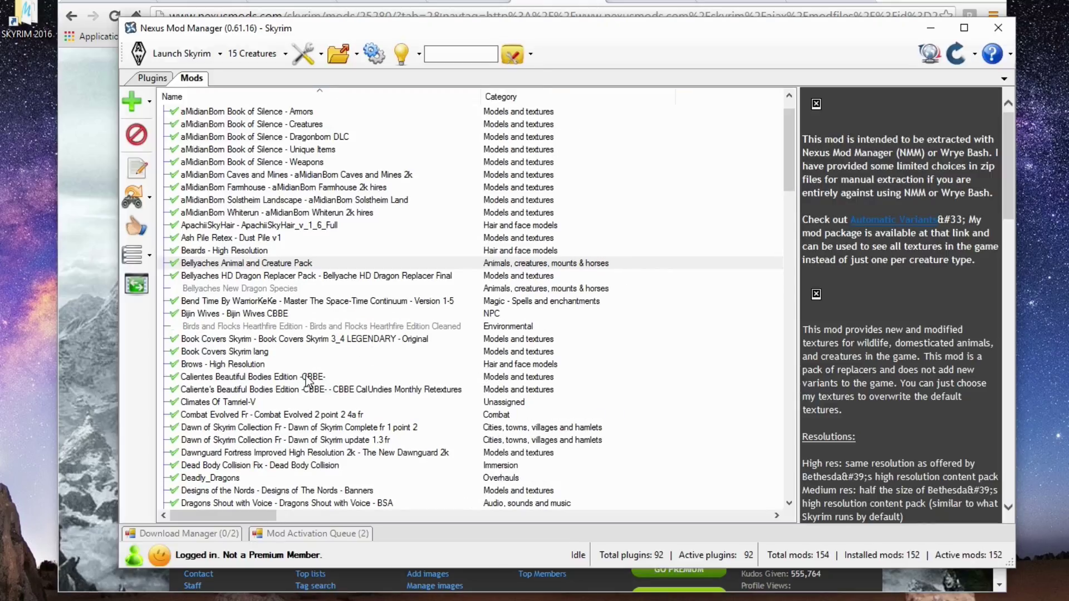
{"action": "left_click", "coordinate": [237, 327]}
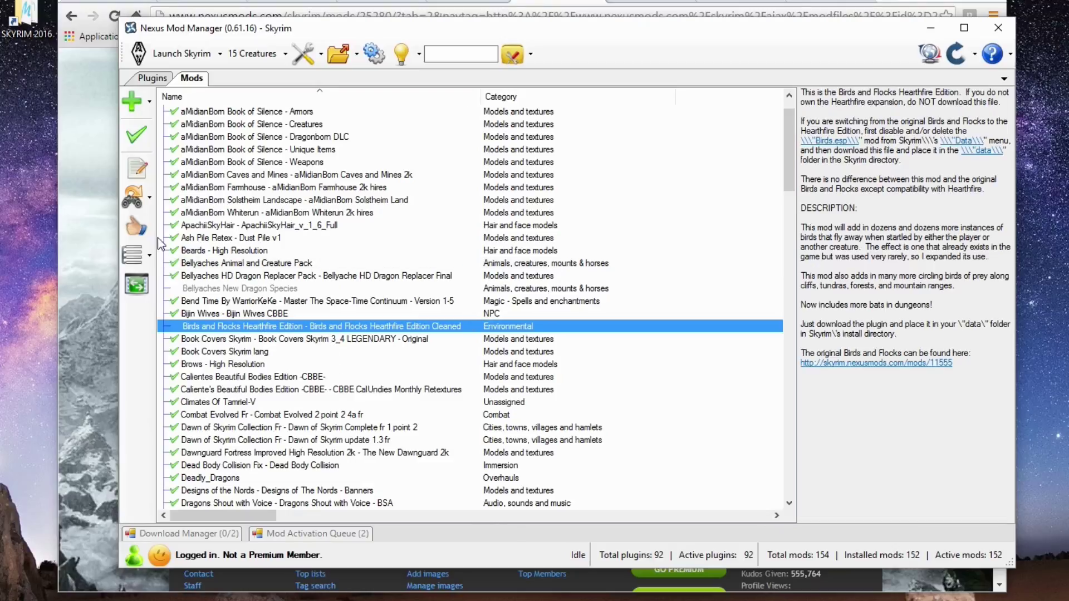
{"action": "left_click", "coordinate": [137, 135]}
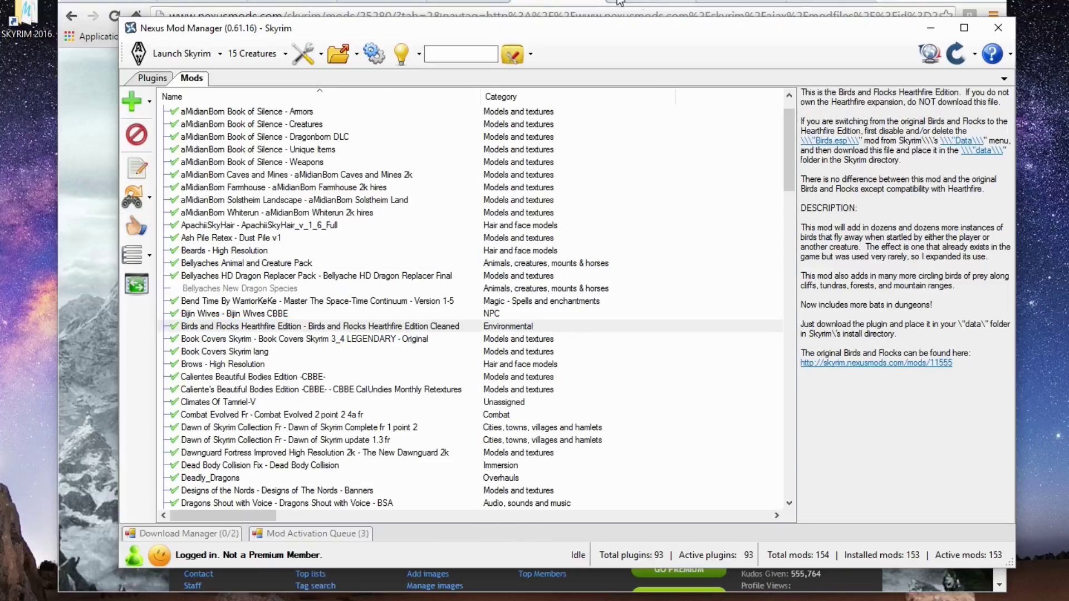
Download the Natural intricate Spider Webs 2x file from its Nexus page with the mod manager and activate it.
{"action": "left_click", "coordinate": [640, 3]}
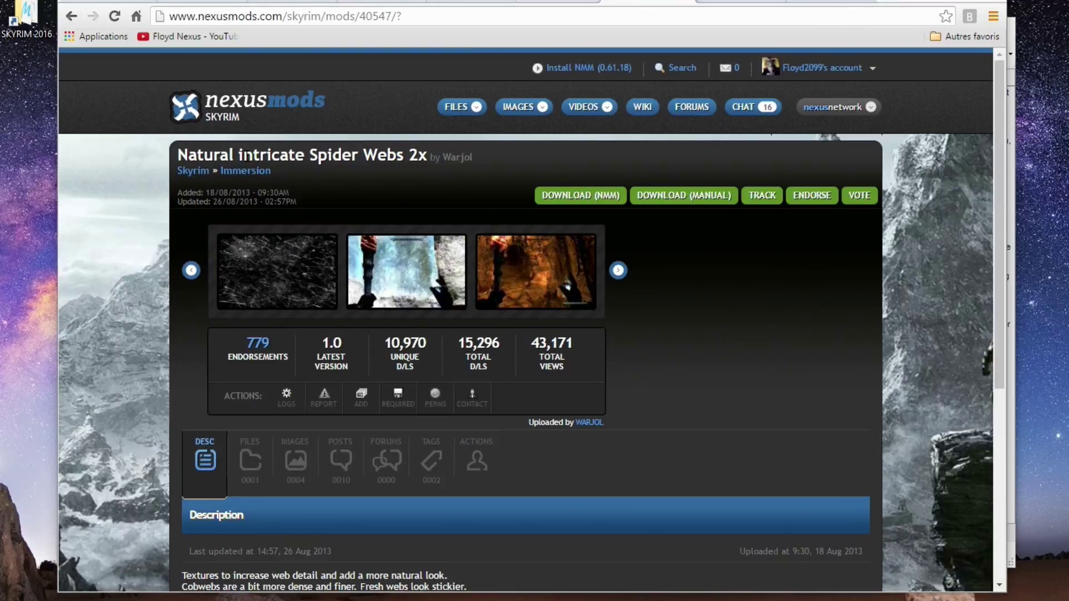
{"action": "left_click_drag", "start_coordinate": [243, 155], "coordinate": [414, 155]}
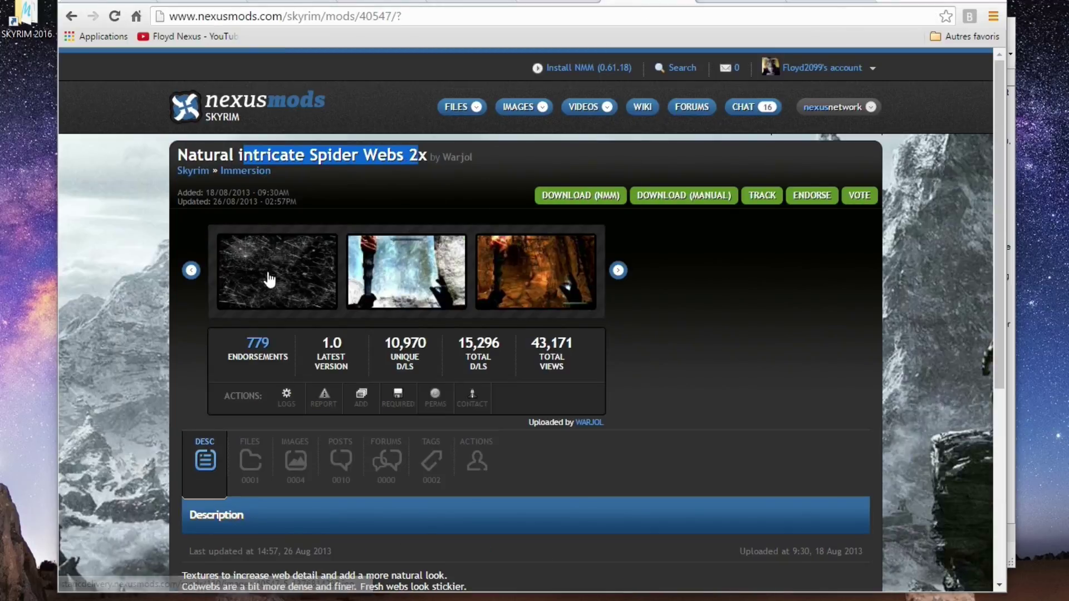
{"action": "mouse_move", "coordinate": [308, 272]}
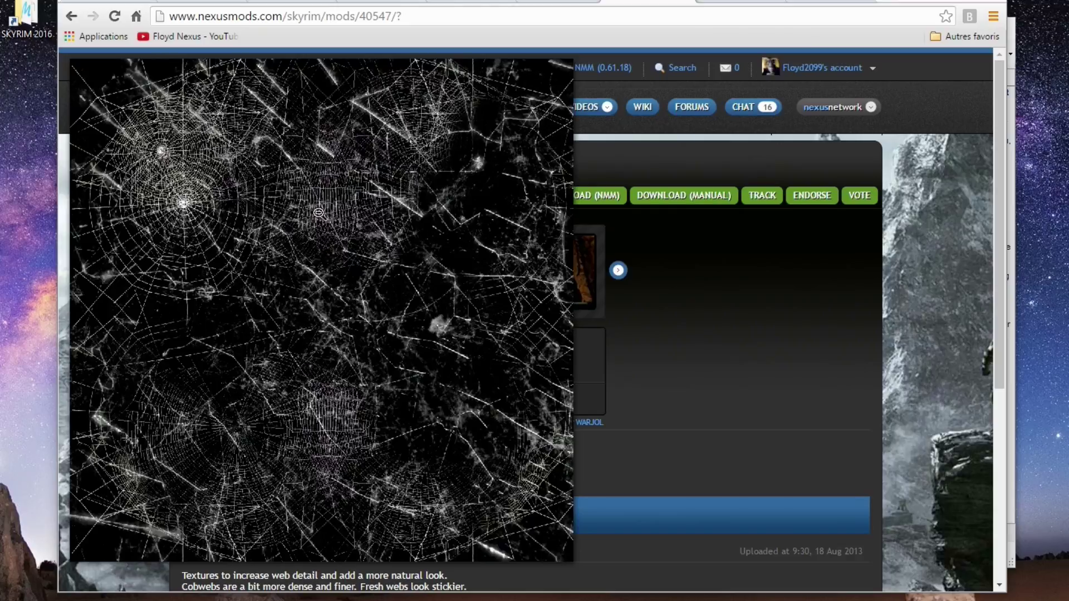
{"action": "scroll", "coordinate": [133, 295], "scroll_direction": "down", "scroll_amount": 6}
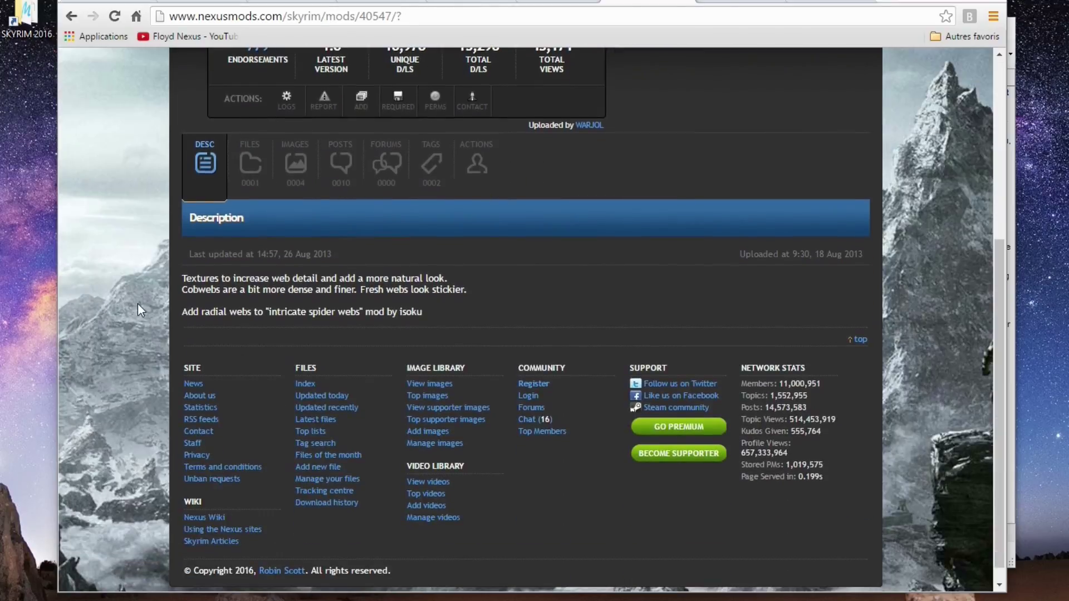
{"action": "scroll", "coordinate": [138, 303], "scroll_direction": "up", "scroll_amount": 2}
{"action": "left_click", "coordinate": [243, 256]}
{"action": "scroll", "coordinate": [245, 267], "scroll_direction": "down", "scroll_amount": 3}
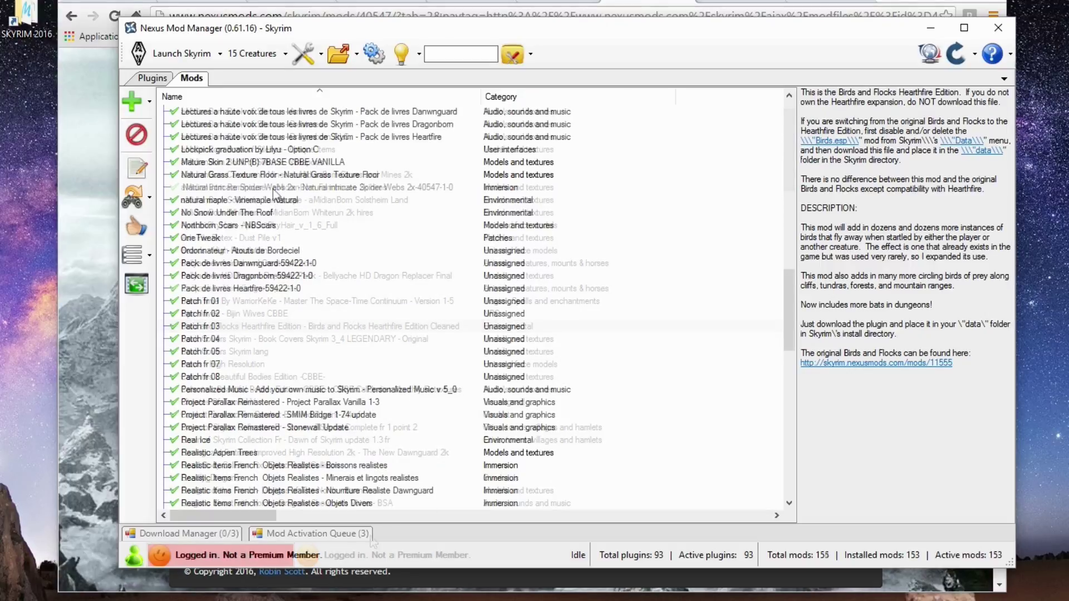
{"action": "left_click", "coordinate": [273, 189]}
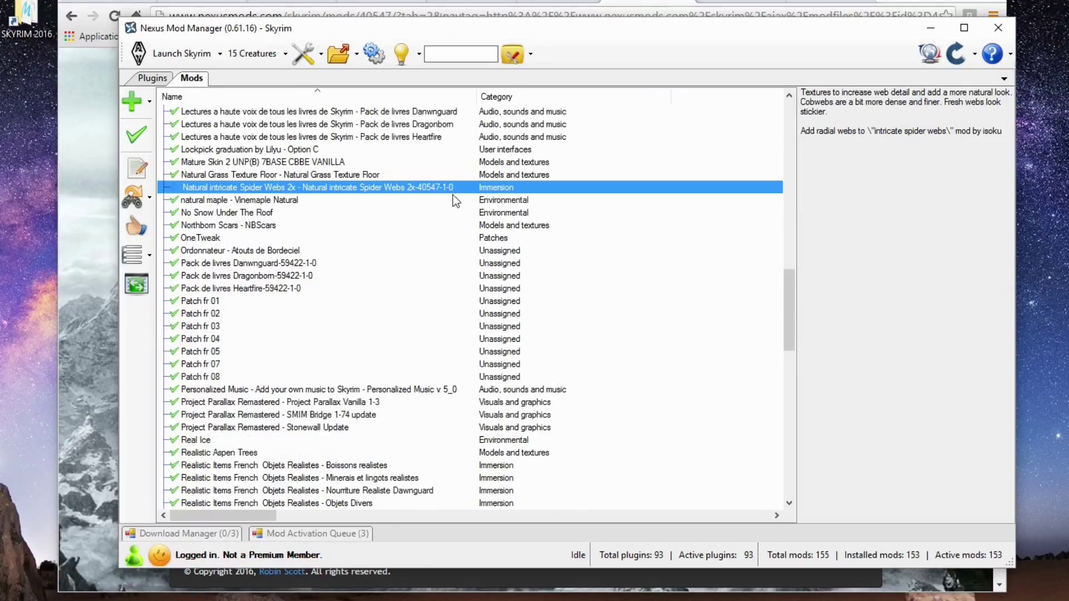
{"action": "left_click", "coordinate": [137, 136]}
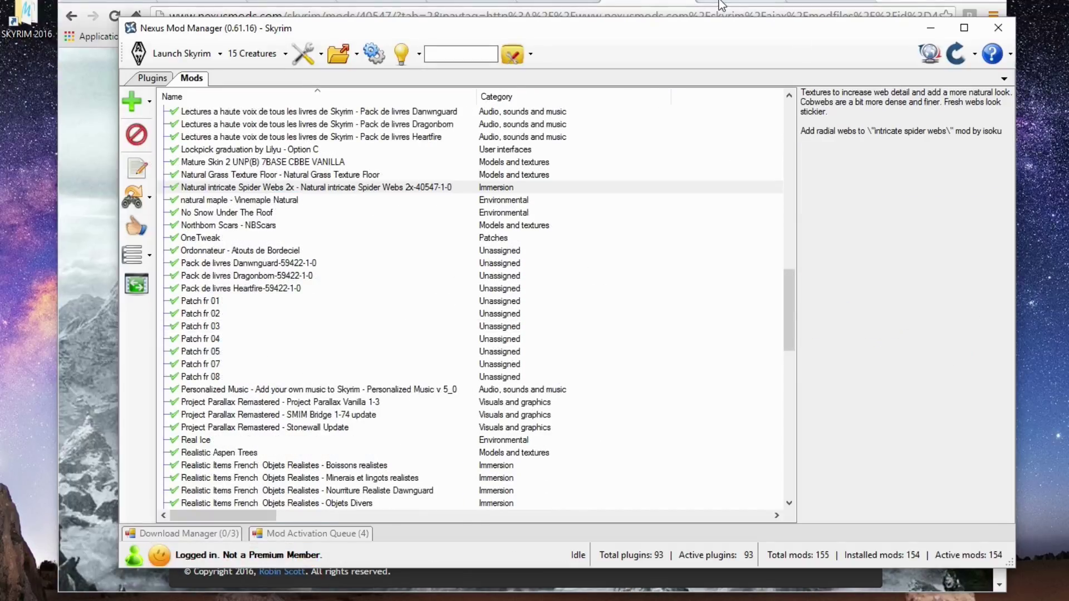
From the 101BugsHD page in the browser, download the main file "83Willows 101BUGs V4_1 HighResolution HighSpawn" with the mod manager.
{"action": "left_click", "coordinate": [722, 4]}
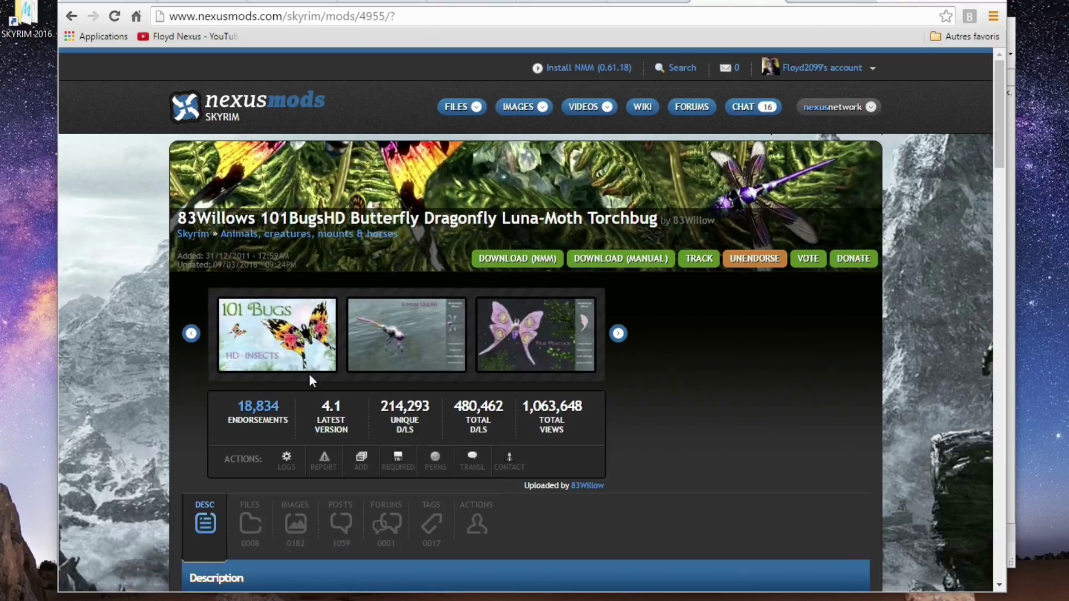
{"action": "scroll", "coordinate": [152, 296], "scroll_direction": "down", "scroll_amount": 2}
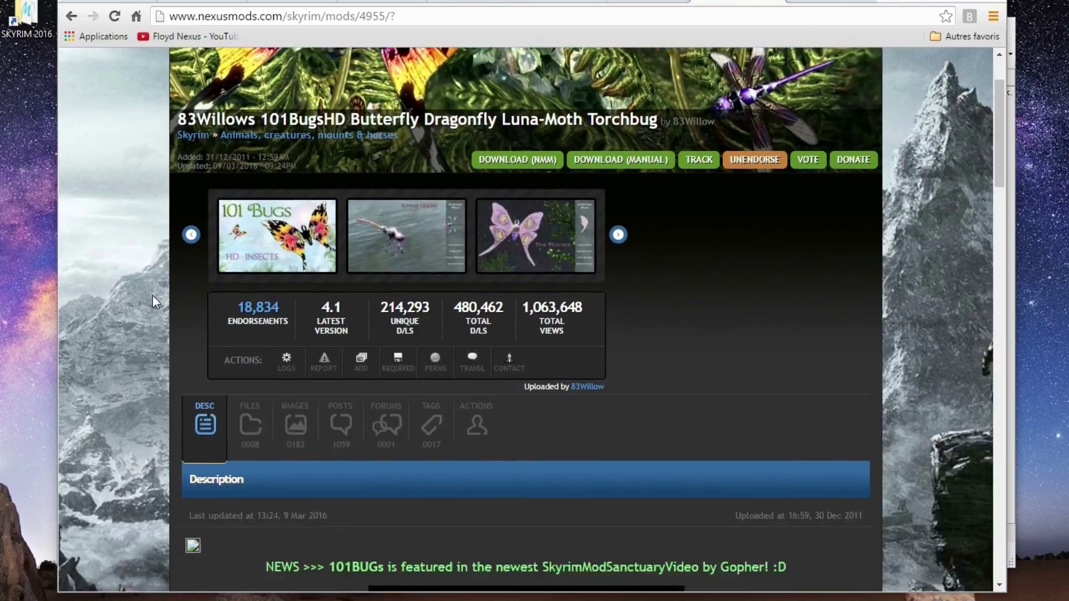
{"action": "scroll", "coordinate": [153, 298], "scroll_direction": "down", "scroll_amount": 4}
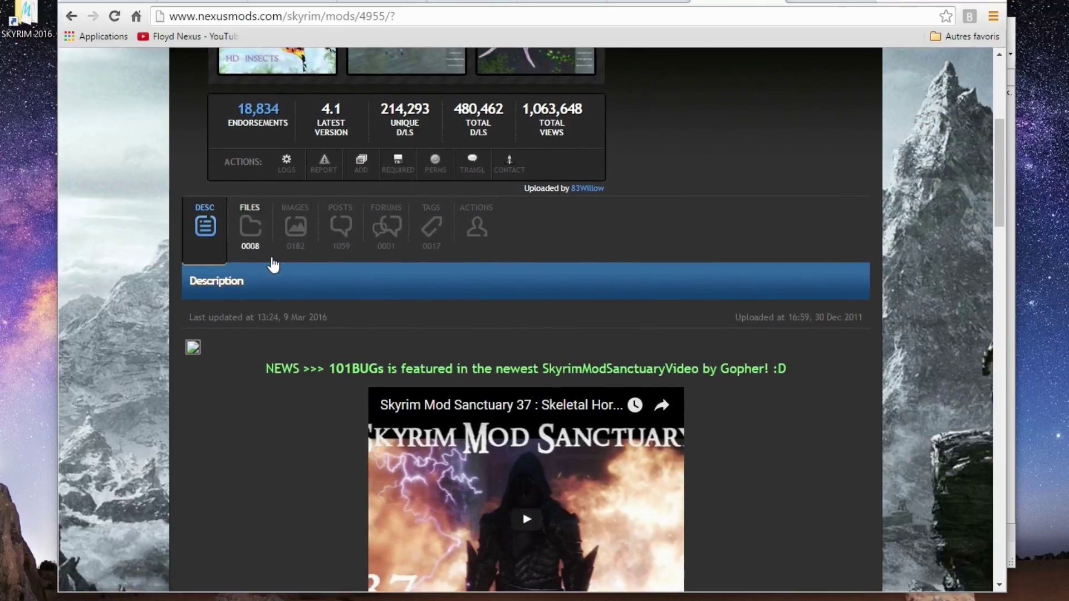
{"action": "left_click", "coordinate": [240, 238]}
{"action": "scroll", "coordinate": [139, 258], "scroll_direction": "down", "scroll_amount": 3}
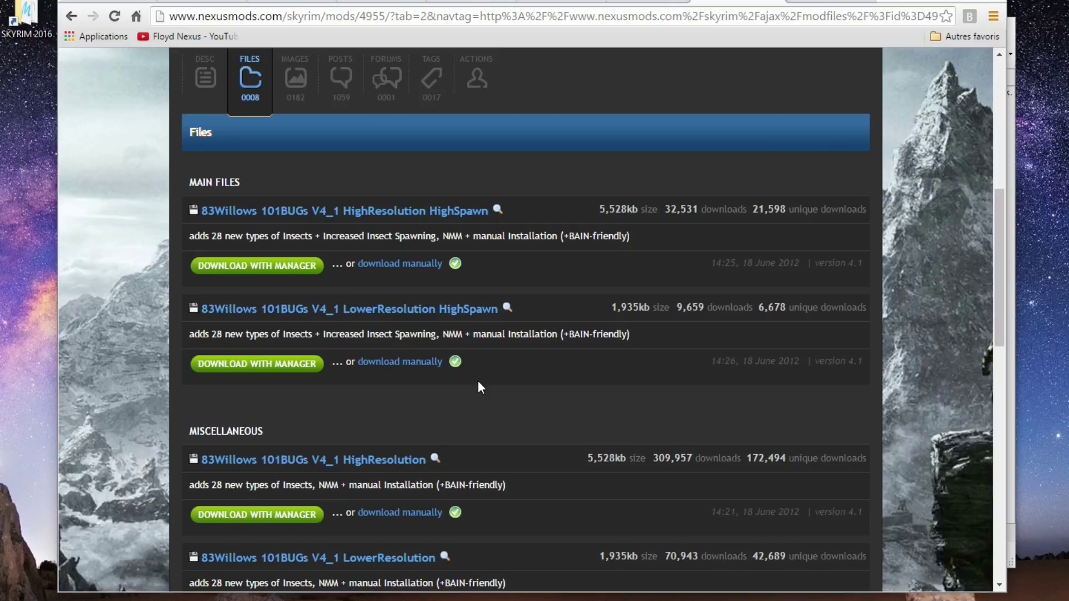
{"action": "left_click", "coordinate": [399, 361]}
{"action": "left_click", "coordinate": [649, 416]}
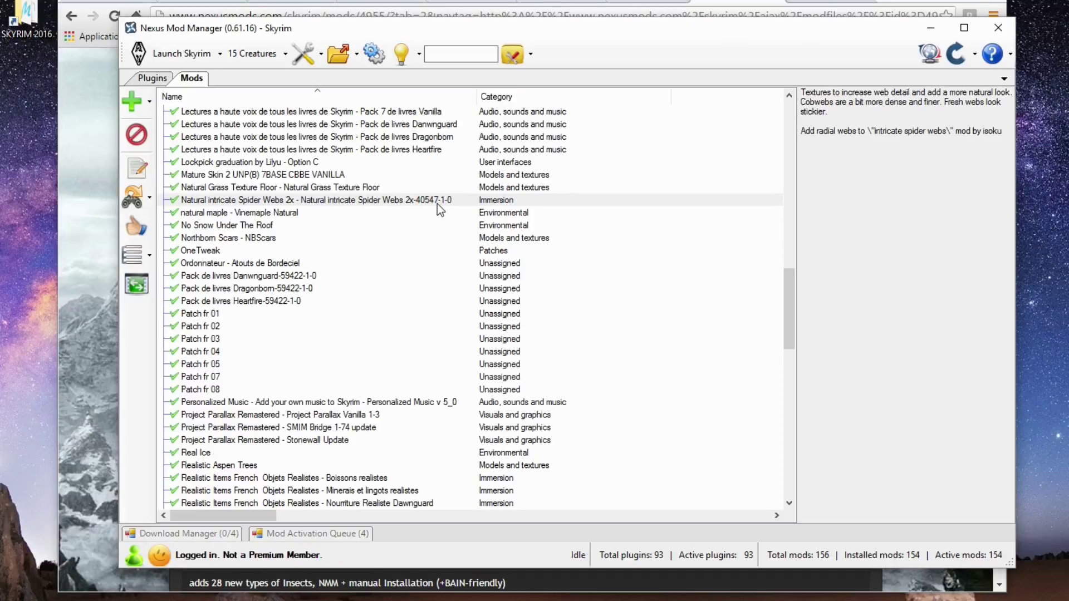
Activate 83Willows 101BugsHD and allow it to overwrite all conflicting files of Bellyaches Animal and Creature Pack.
{"action": "scroll", "coordinate": [412, 370], "scroll_direction": "up", "scroll_amount": 9}
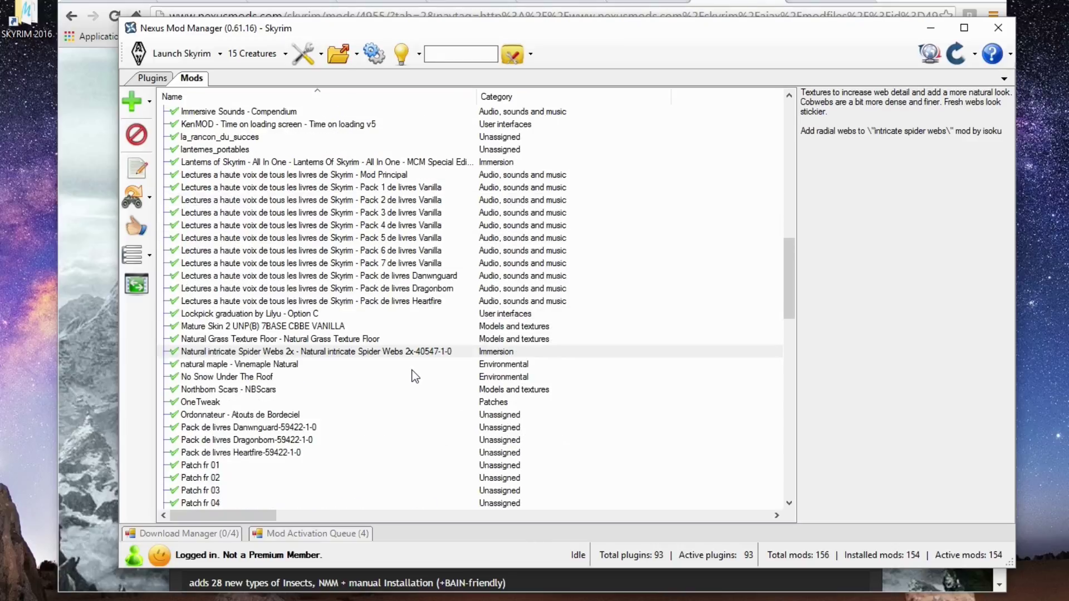
{"action": "scroll", "coordinate": [412, 370], "scroll_direction": "up", "scroll_amount": 13}
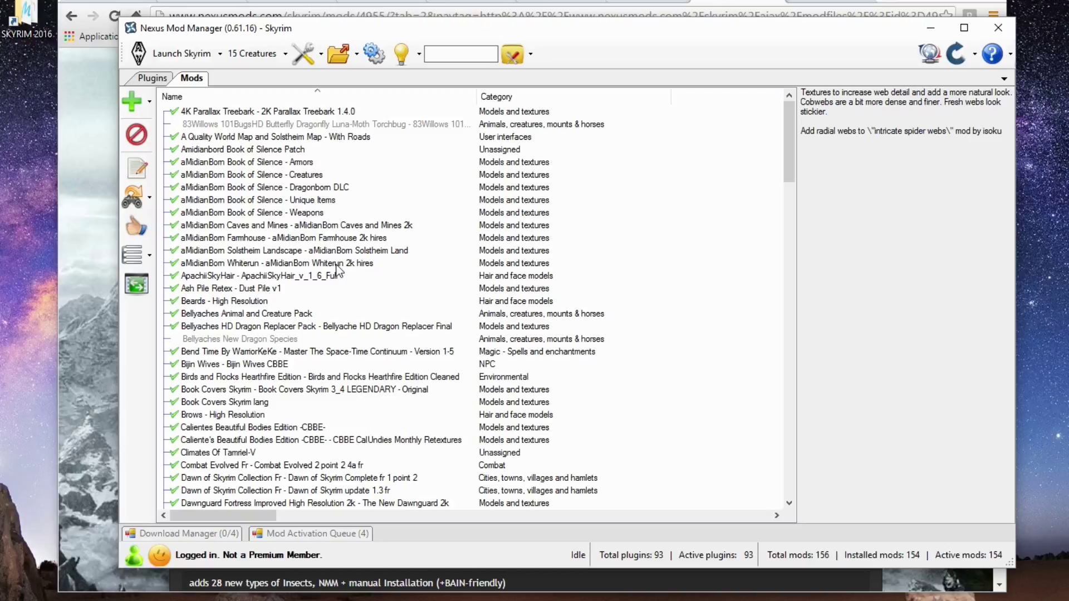
{"action": "scroll", "coordinate": [345, 267], "scroll_direction": "down", "scroll_amount": 1}
{"action": "scroll", "coordinate": [351, 257], "scroll_direction": "up", "scroll_amount": 1}
{"action": "left_click", "coordinate": [385, 123]}
{"action": "left_click", "coordinate": [136, 134]}
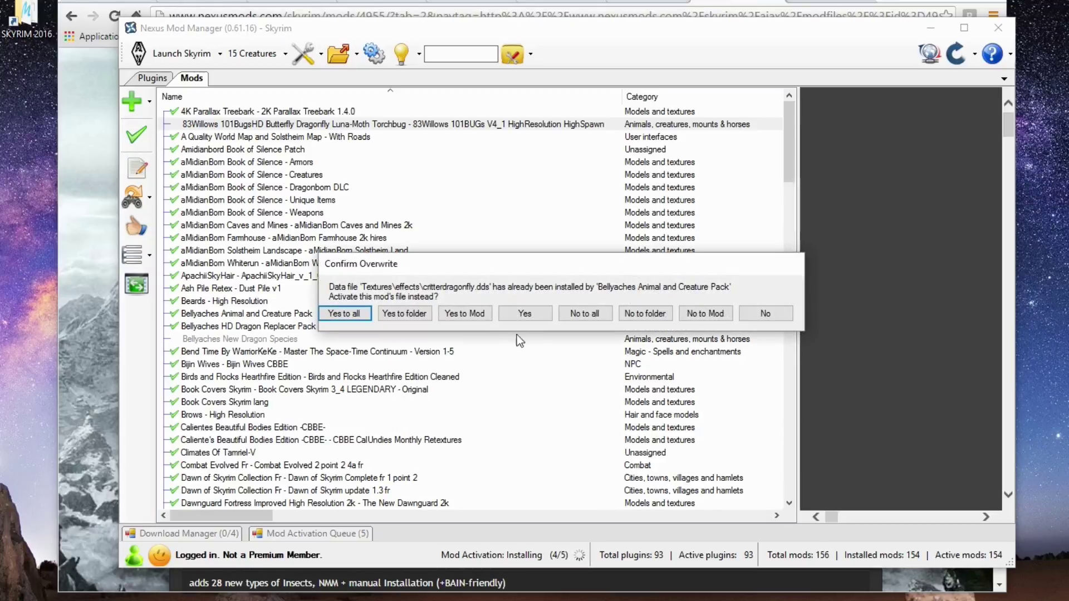
{"action": "left_click", "coordinate": [445, 313]}
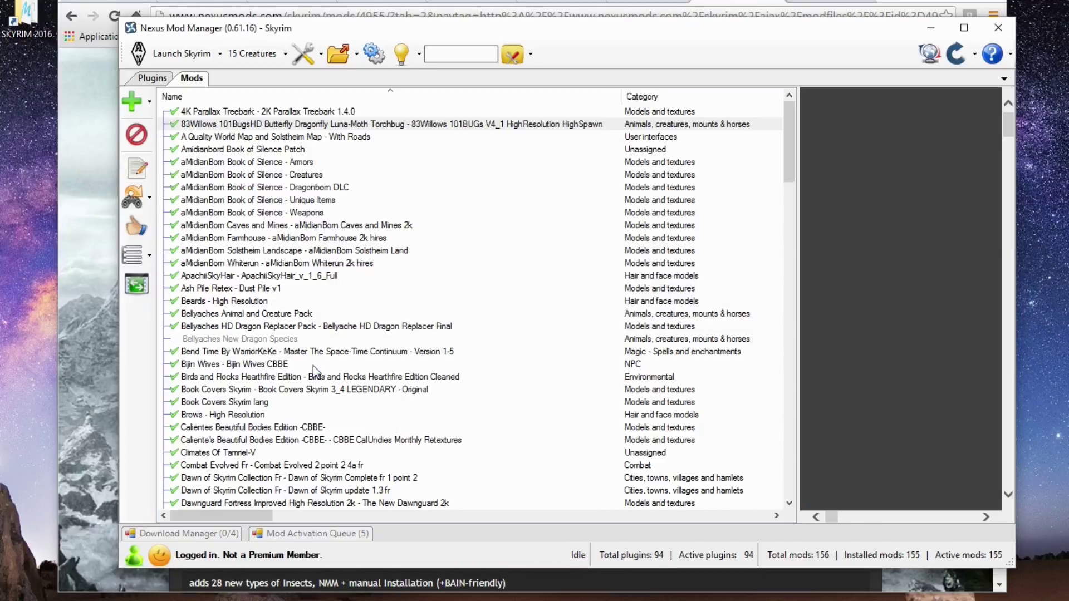
From the Falmer mod page in the browser, download the main file "Falmer.4k-2k" with the mod manager.
{"action": "left_click", "coordinate": [819, 5]}
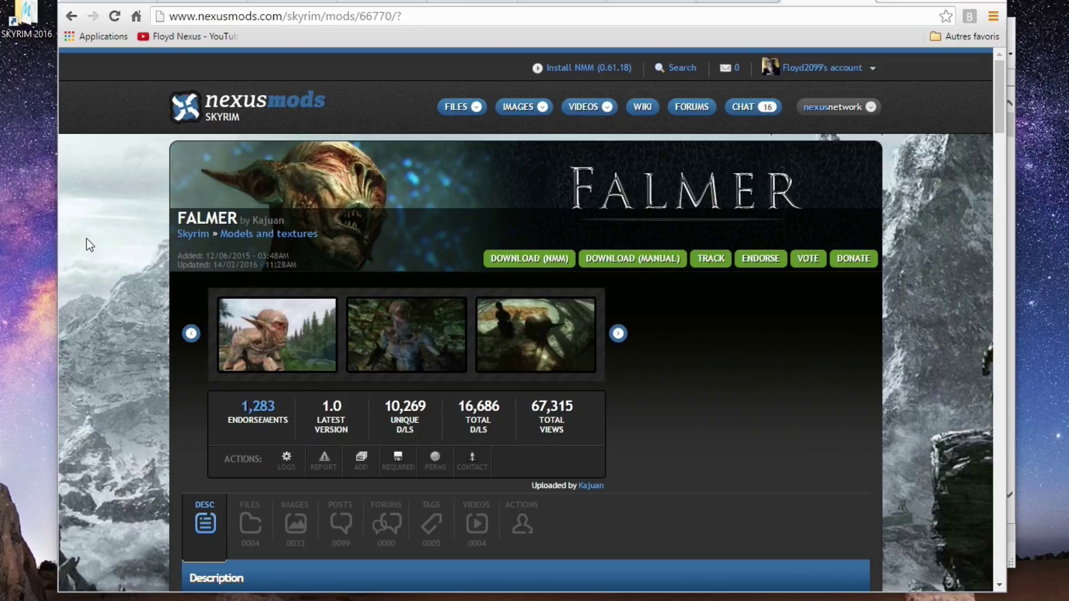
{"action": "scroll", "coordinate": [86, 238], "scroll_direction": "down", "scroll_amount": 5}
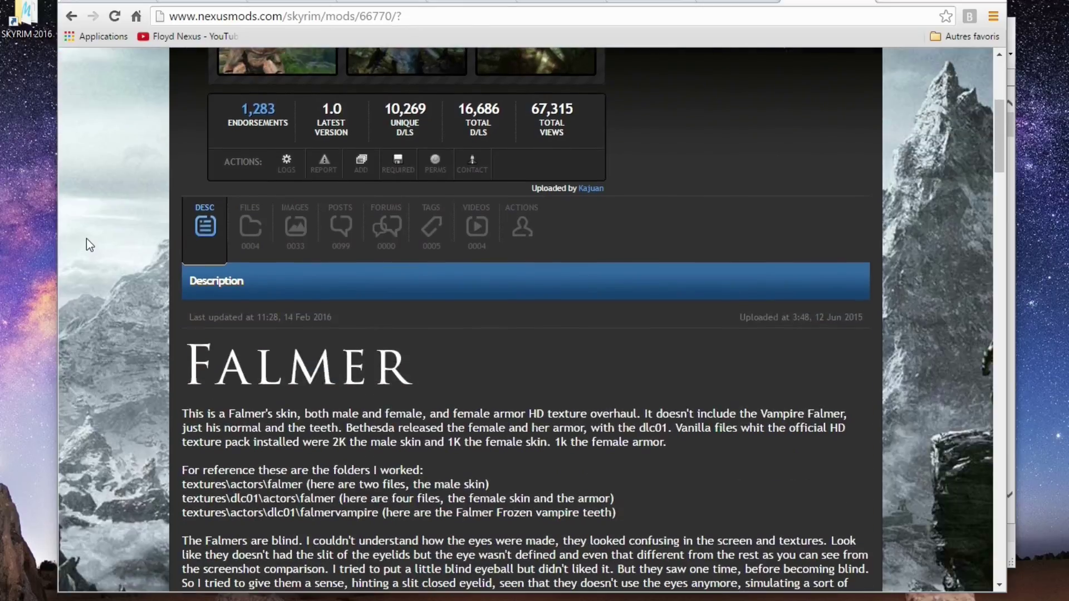
{"action": "left_click", "coordinate": [250, 245]}
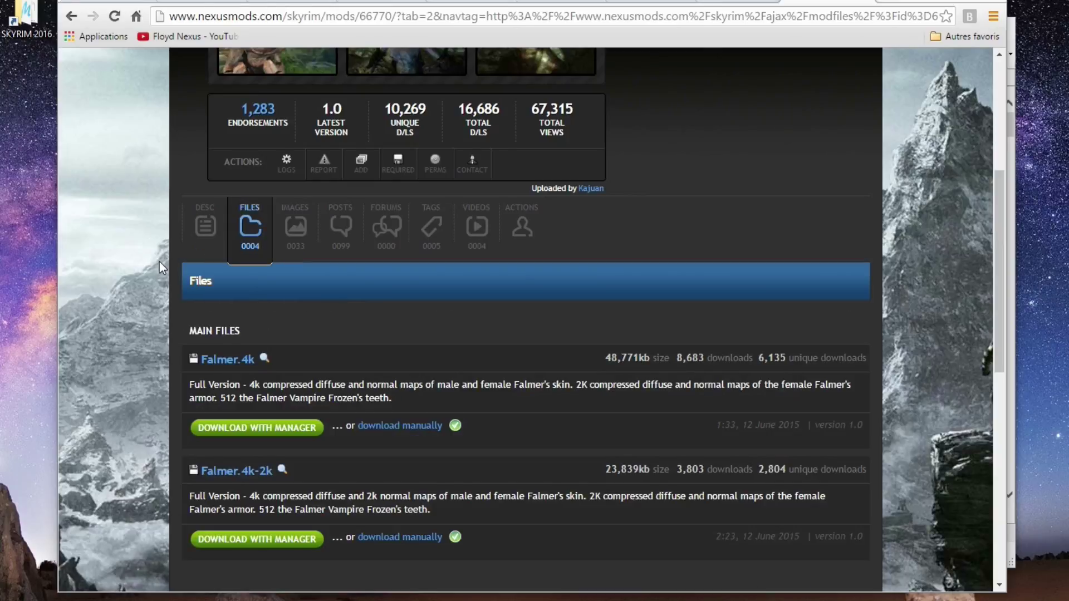
{"action": "scroll", "coordinate": [119, 245], "scroll_direction": "down", "scroll_amount": 3}
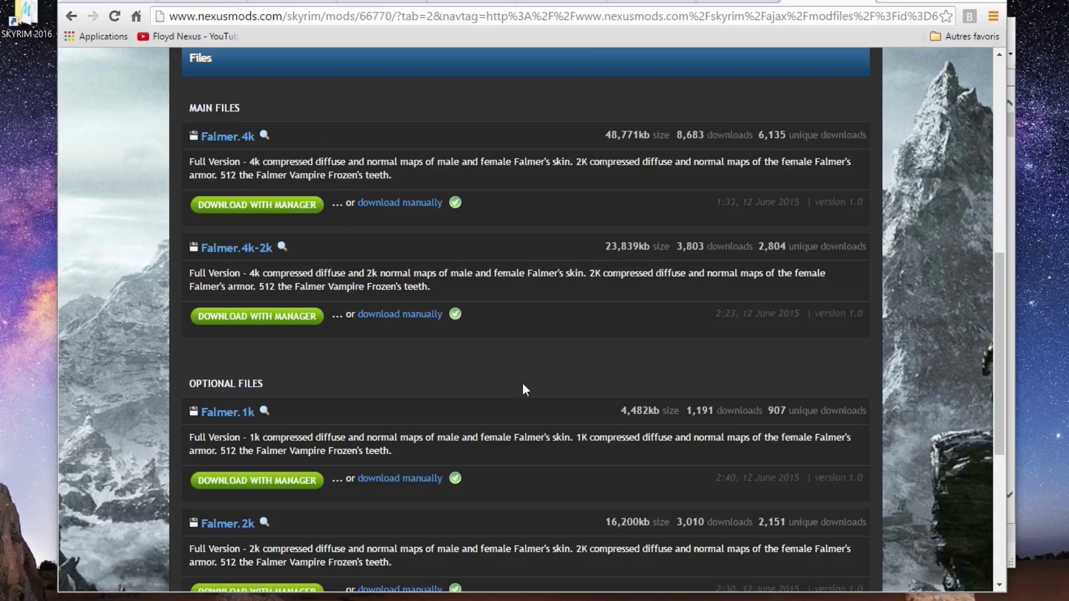
{"action": "left_click", "coordinate": [267, 322]}
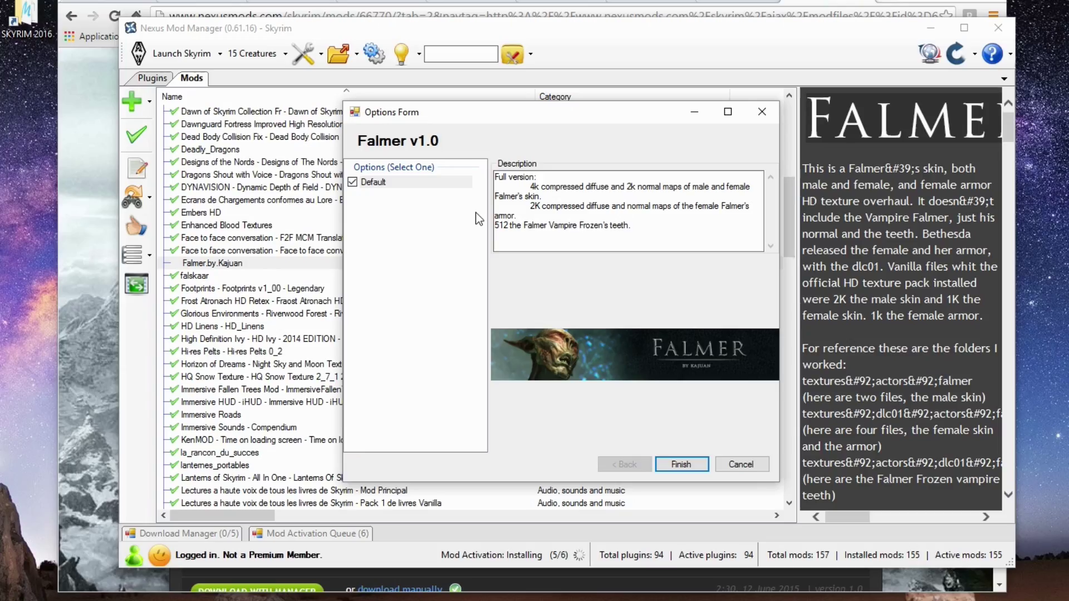
Finish the Falmer installer with the Default option and overwrite all conflicting files of aMidianBorn Book of Silence - Creatures.
{"action": "left_click", "coordinate": [681, 464]}
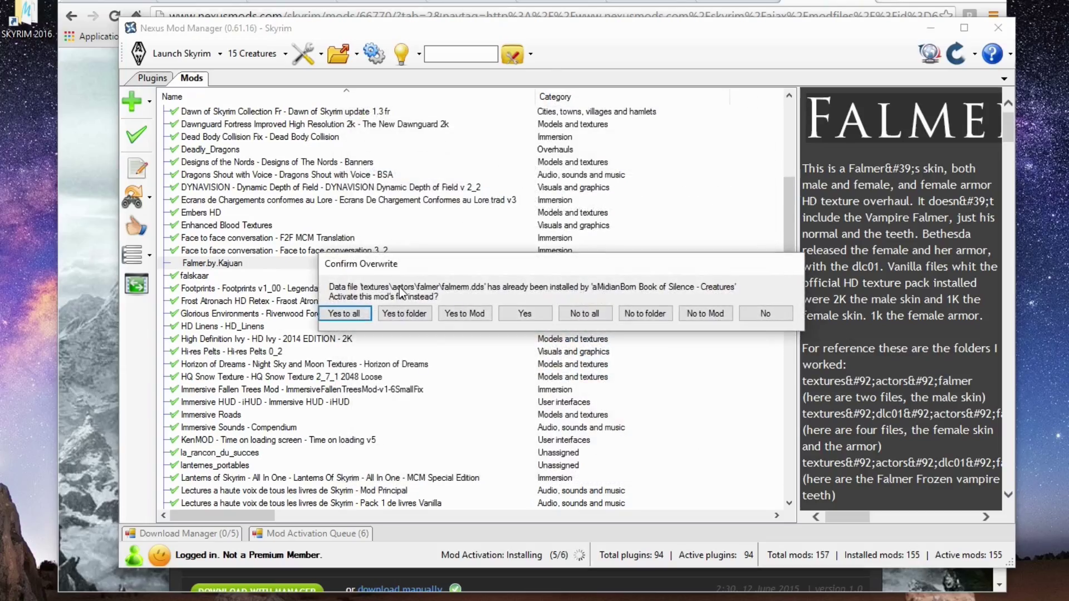
{"action": "left_click", "coordinate": [466, 316]}
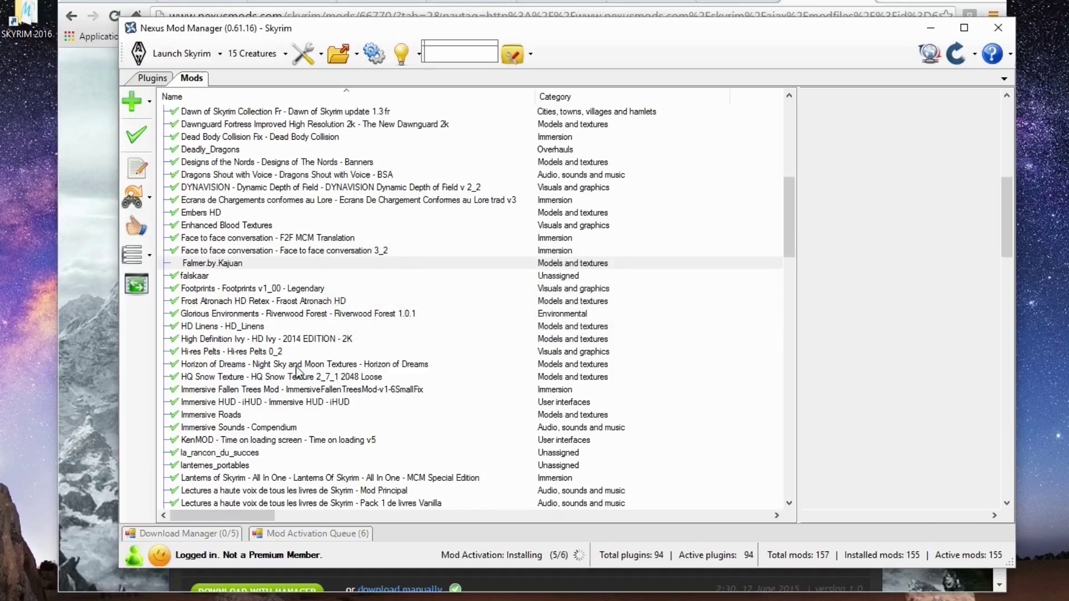